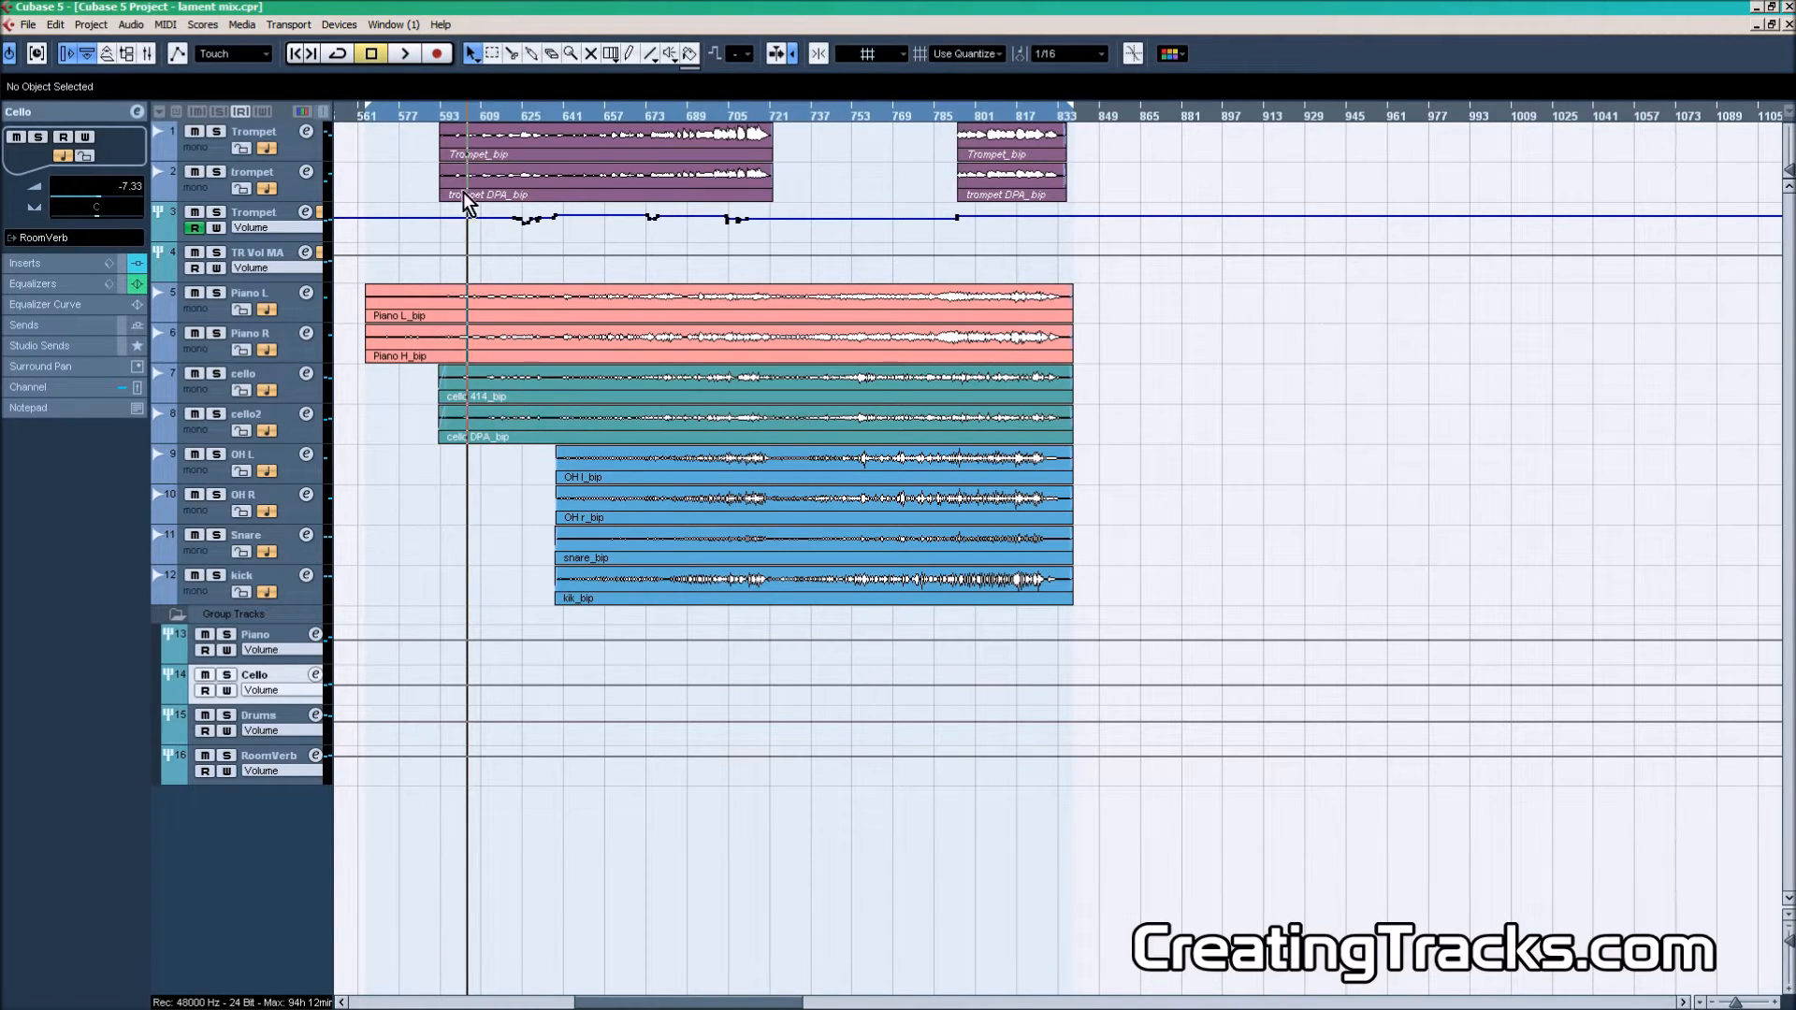
Step: Select all the audio clips on the two trumpet tracks
click(497, 146)
click(559, 192)
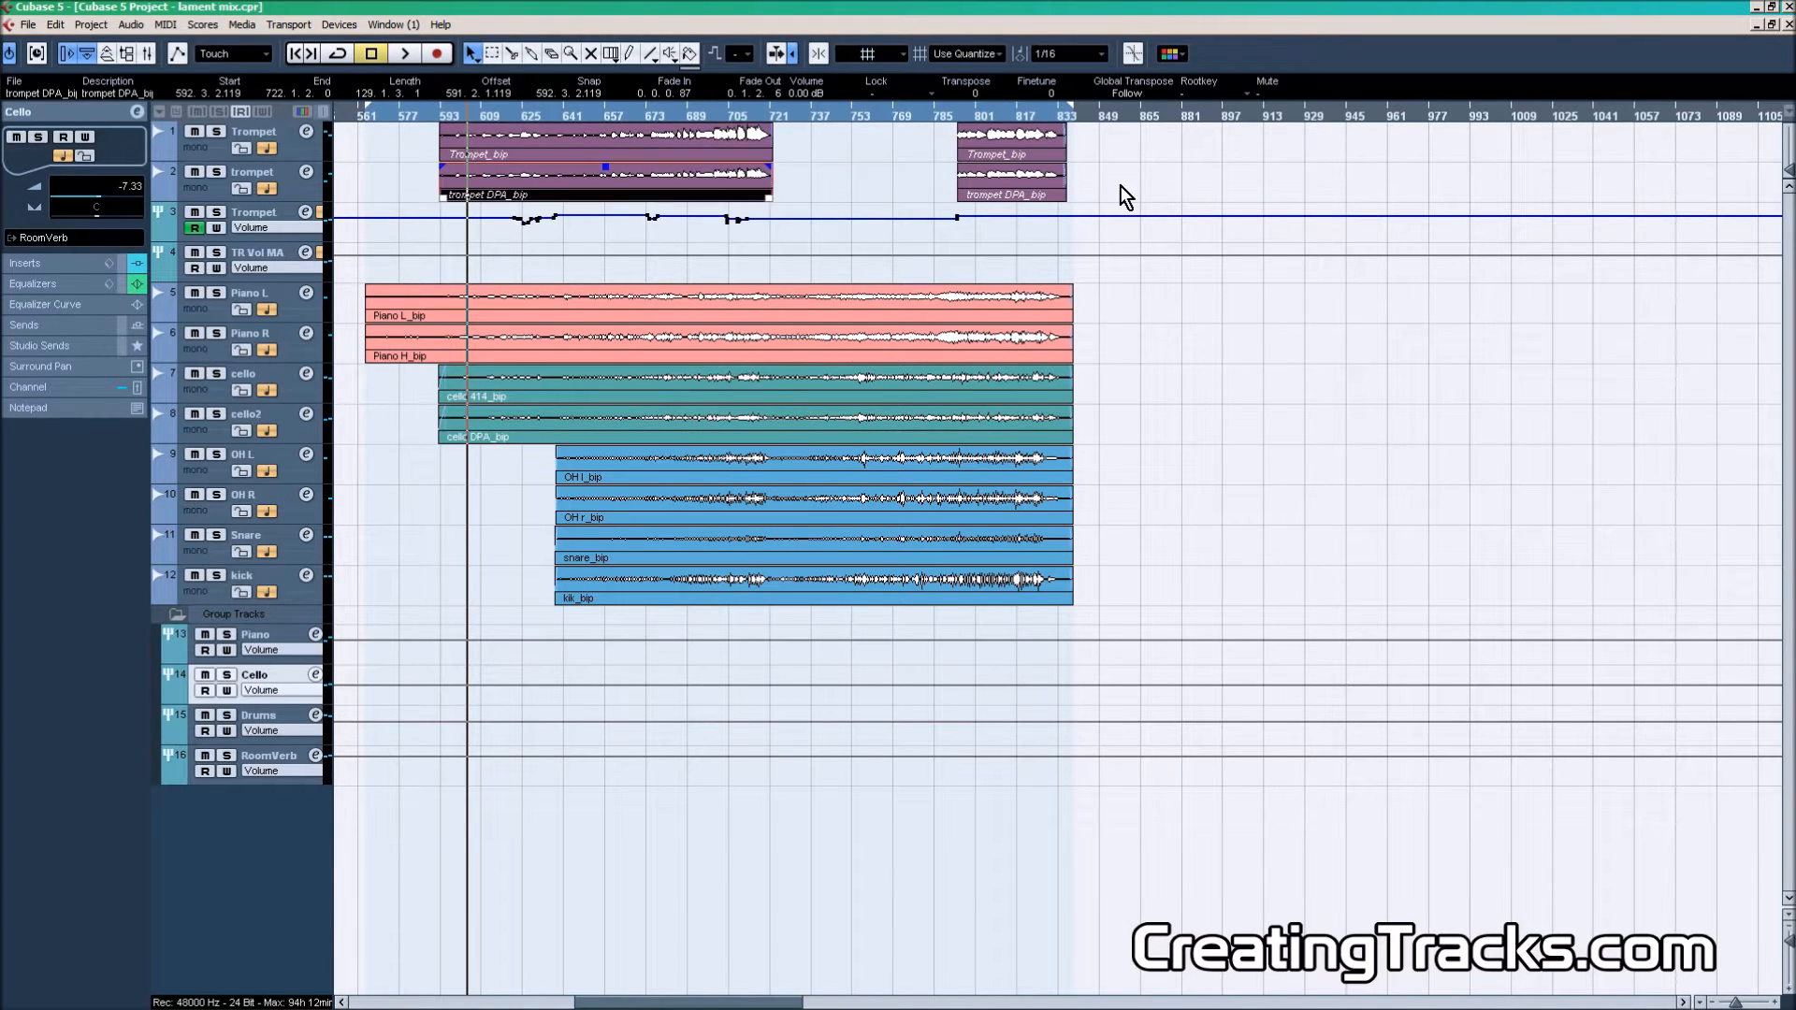
drag(1126, 197, 645, 148)
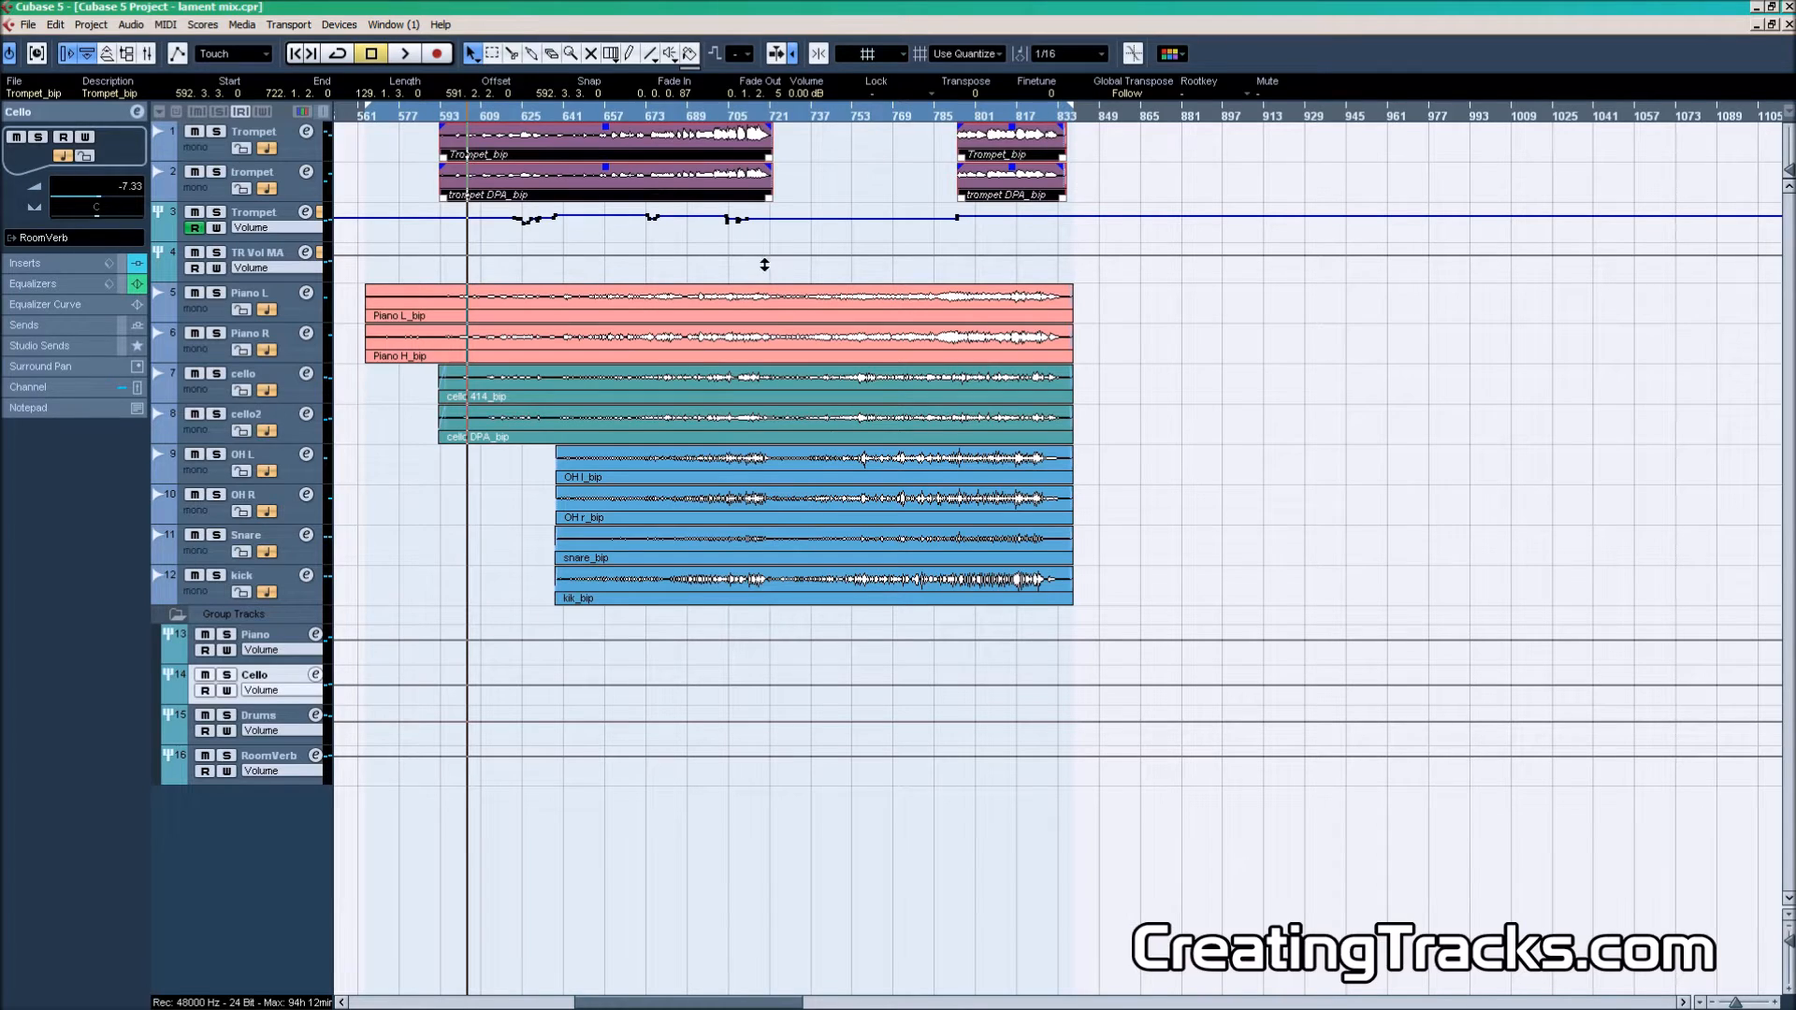
Step: Examine the channel settings of the TR Vol MA group, then close them
click(247, 217)
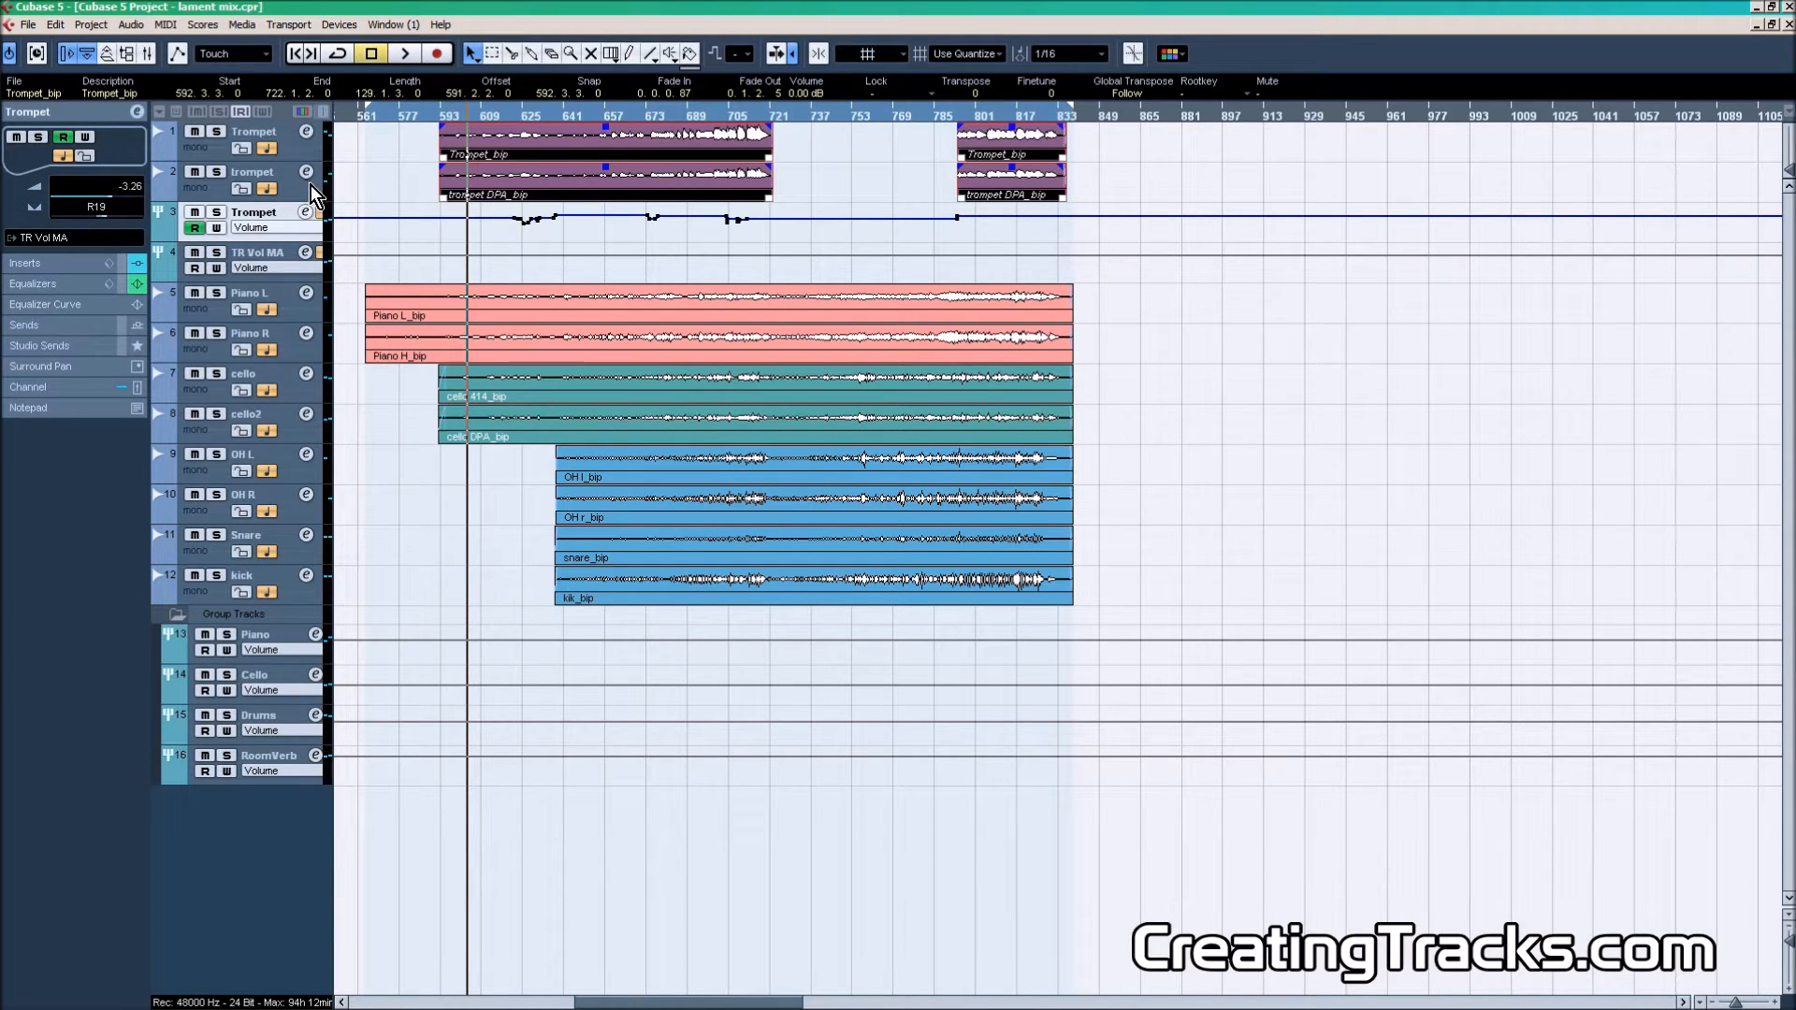
click(262, 260)
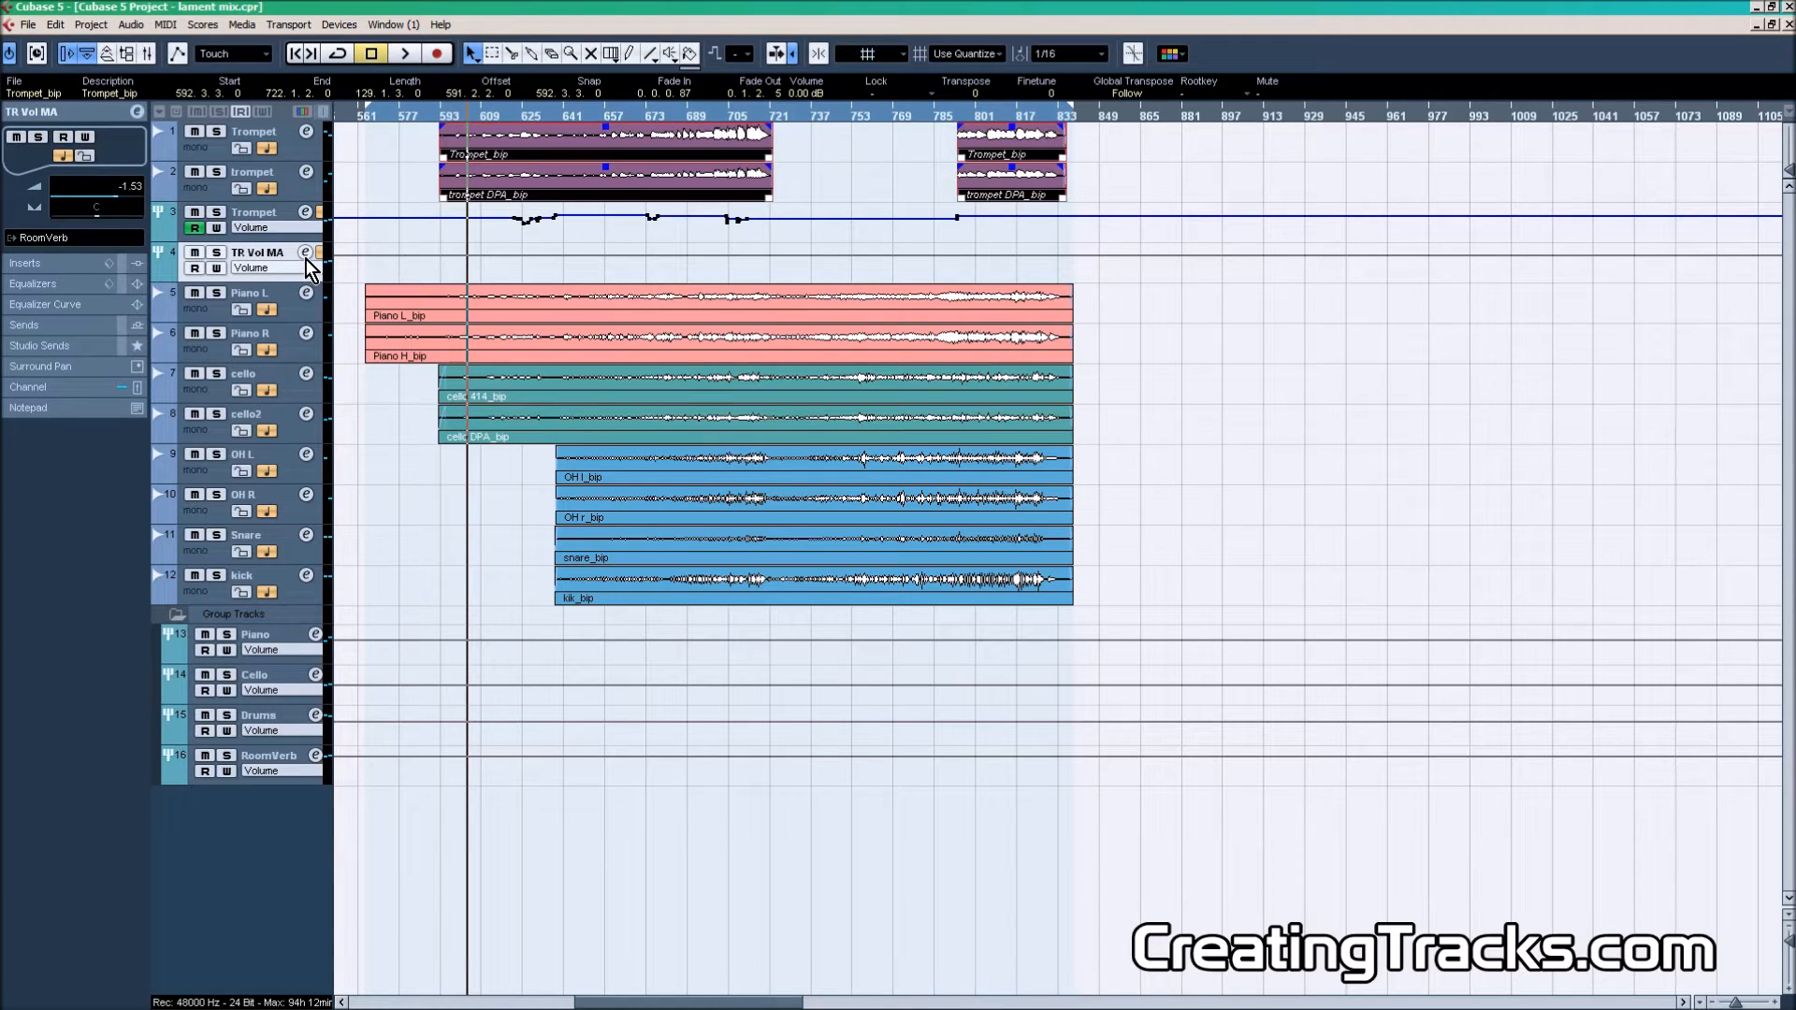
click(305, 254)
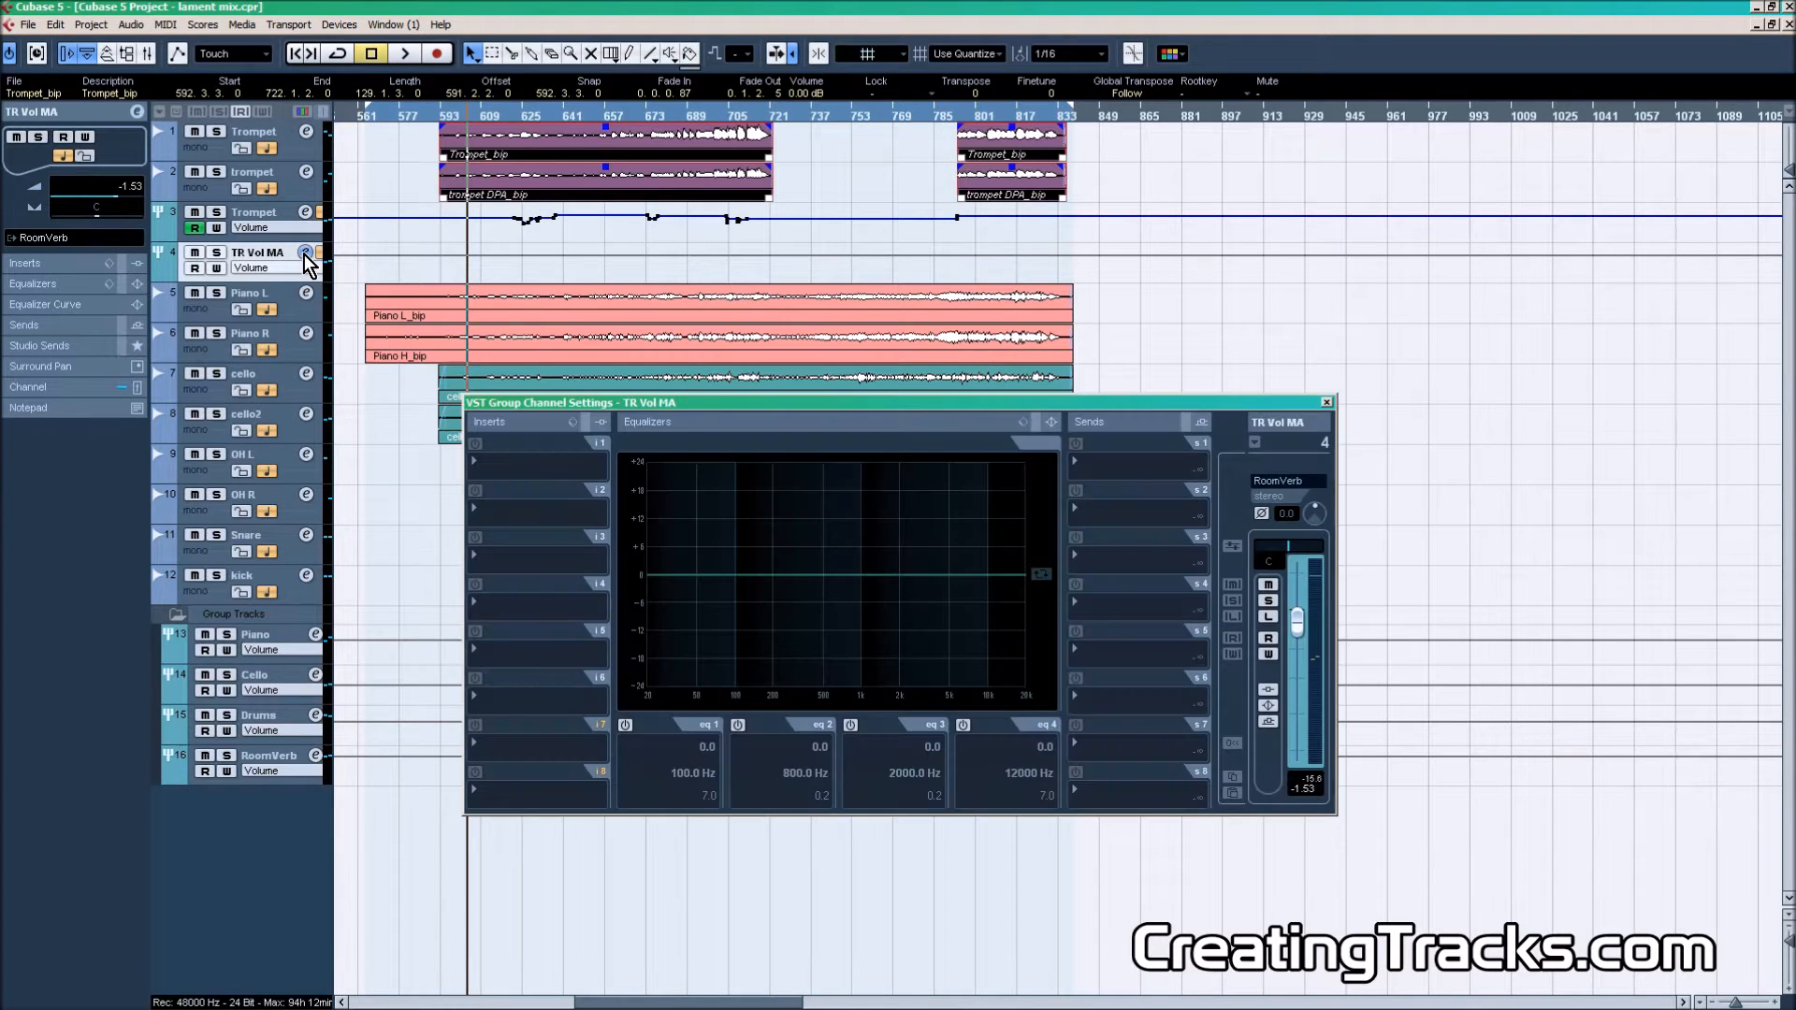
click(305, 254)
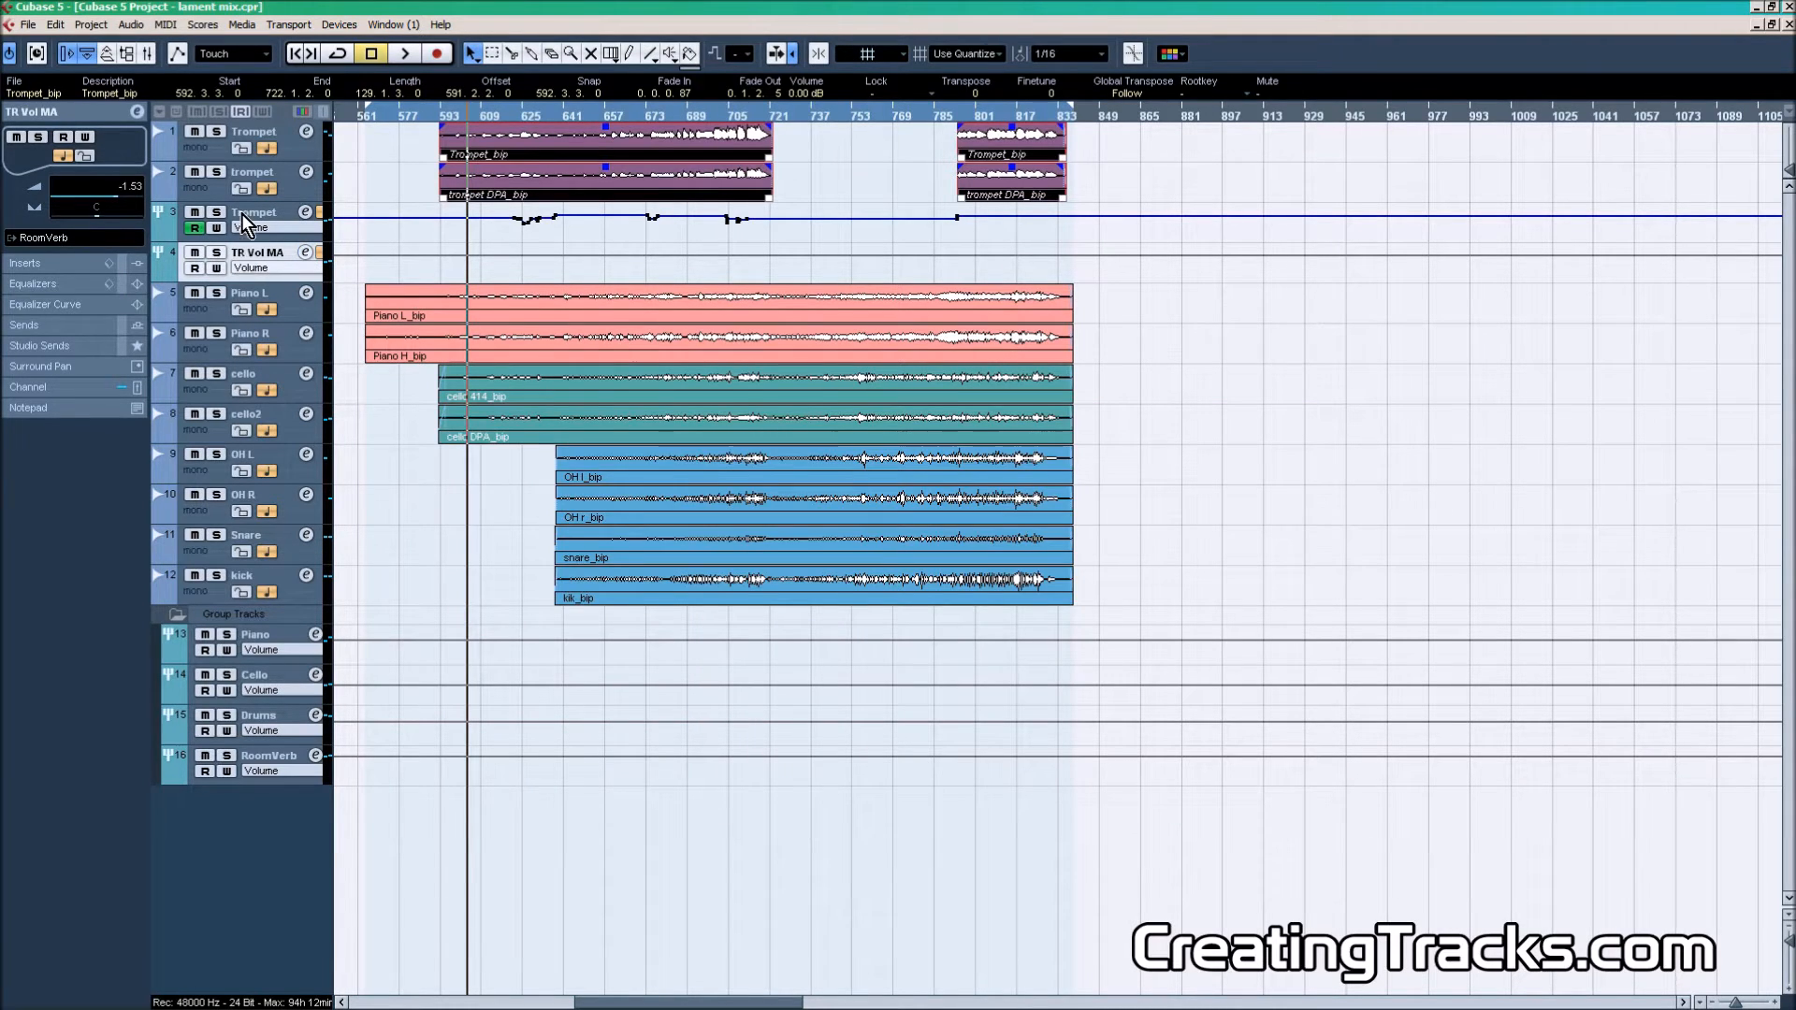
Step: Examine the Trompet group's channel settings and its available group output routings, leaving the routing on TR Vol MA
click(241, 214)
click(305, 212)
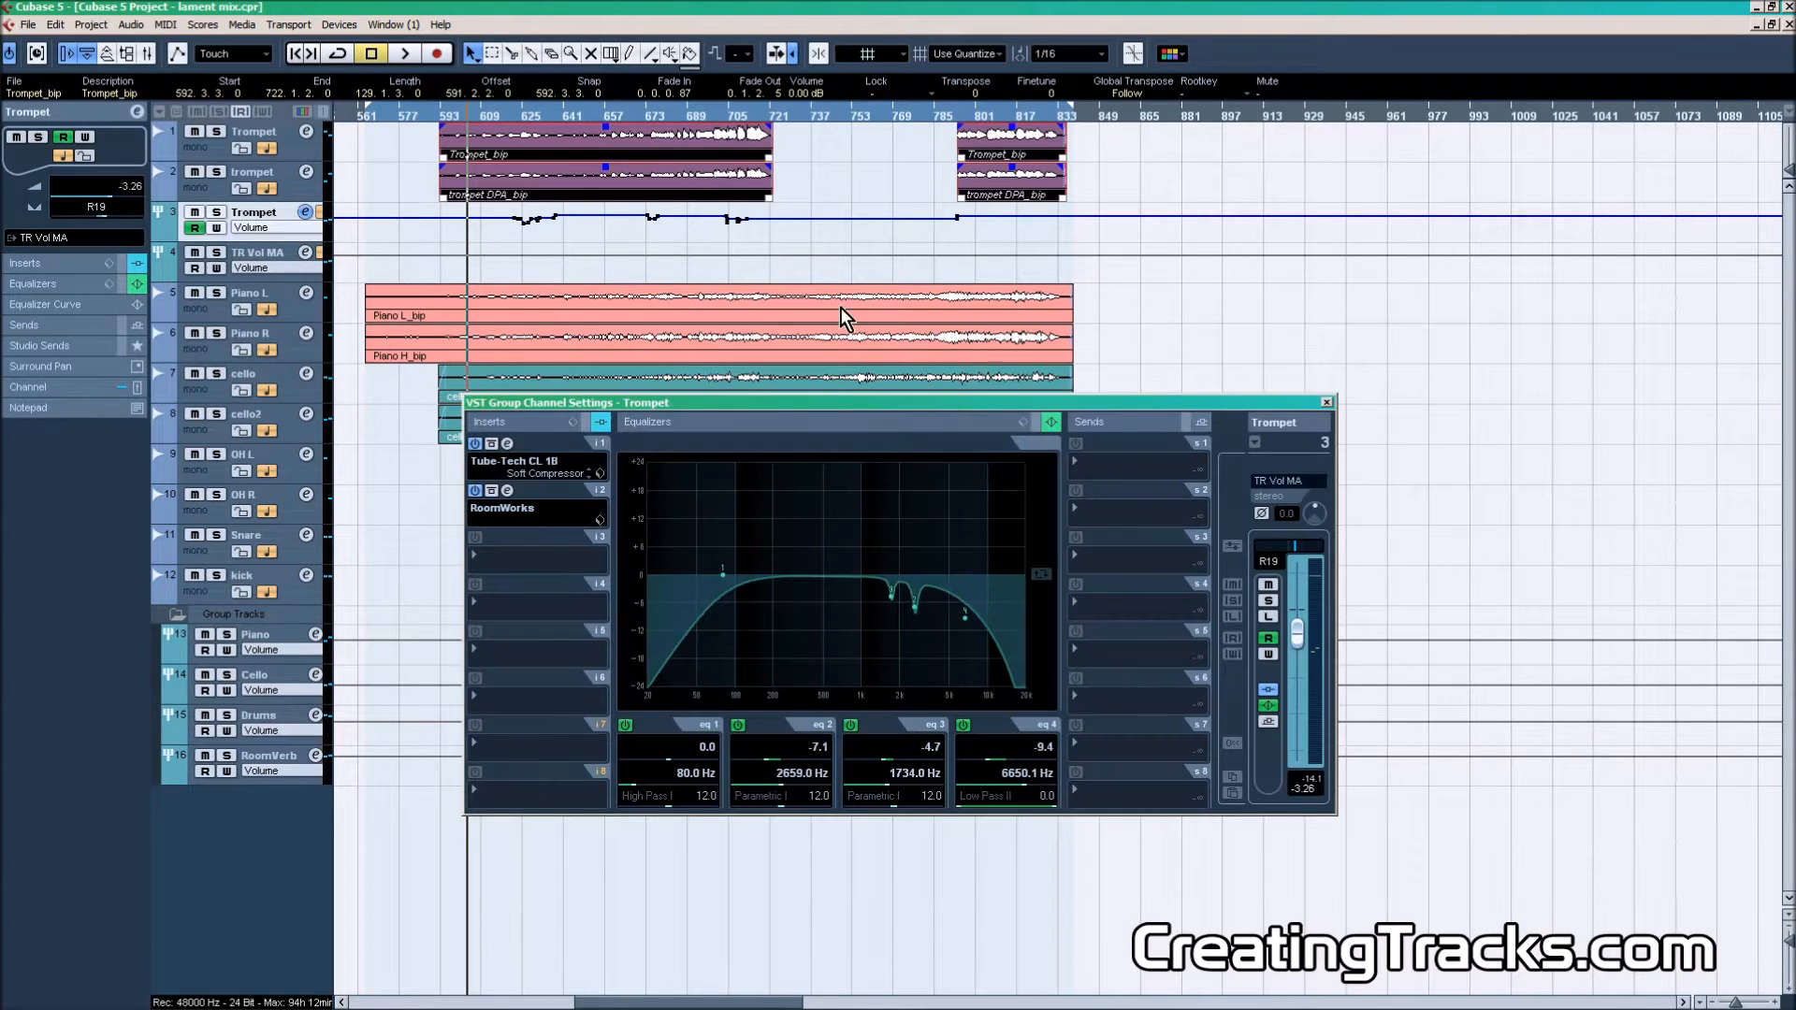
click(1283, 479)
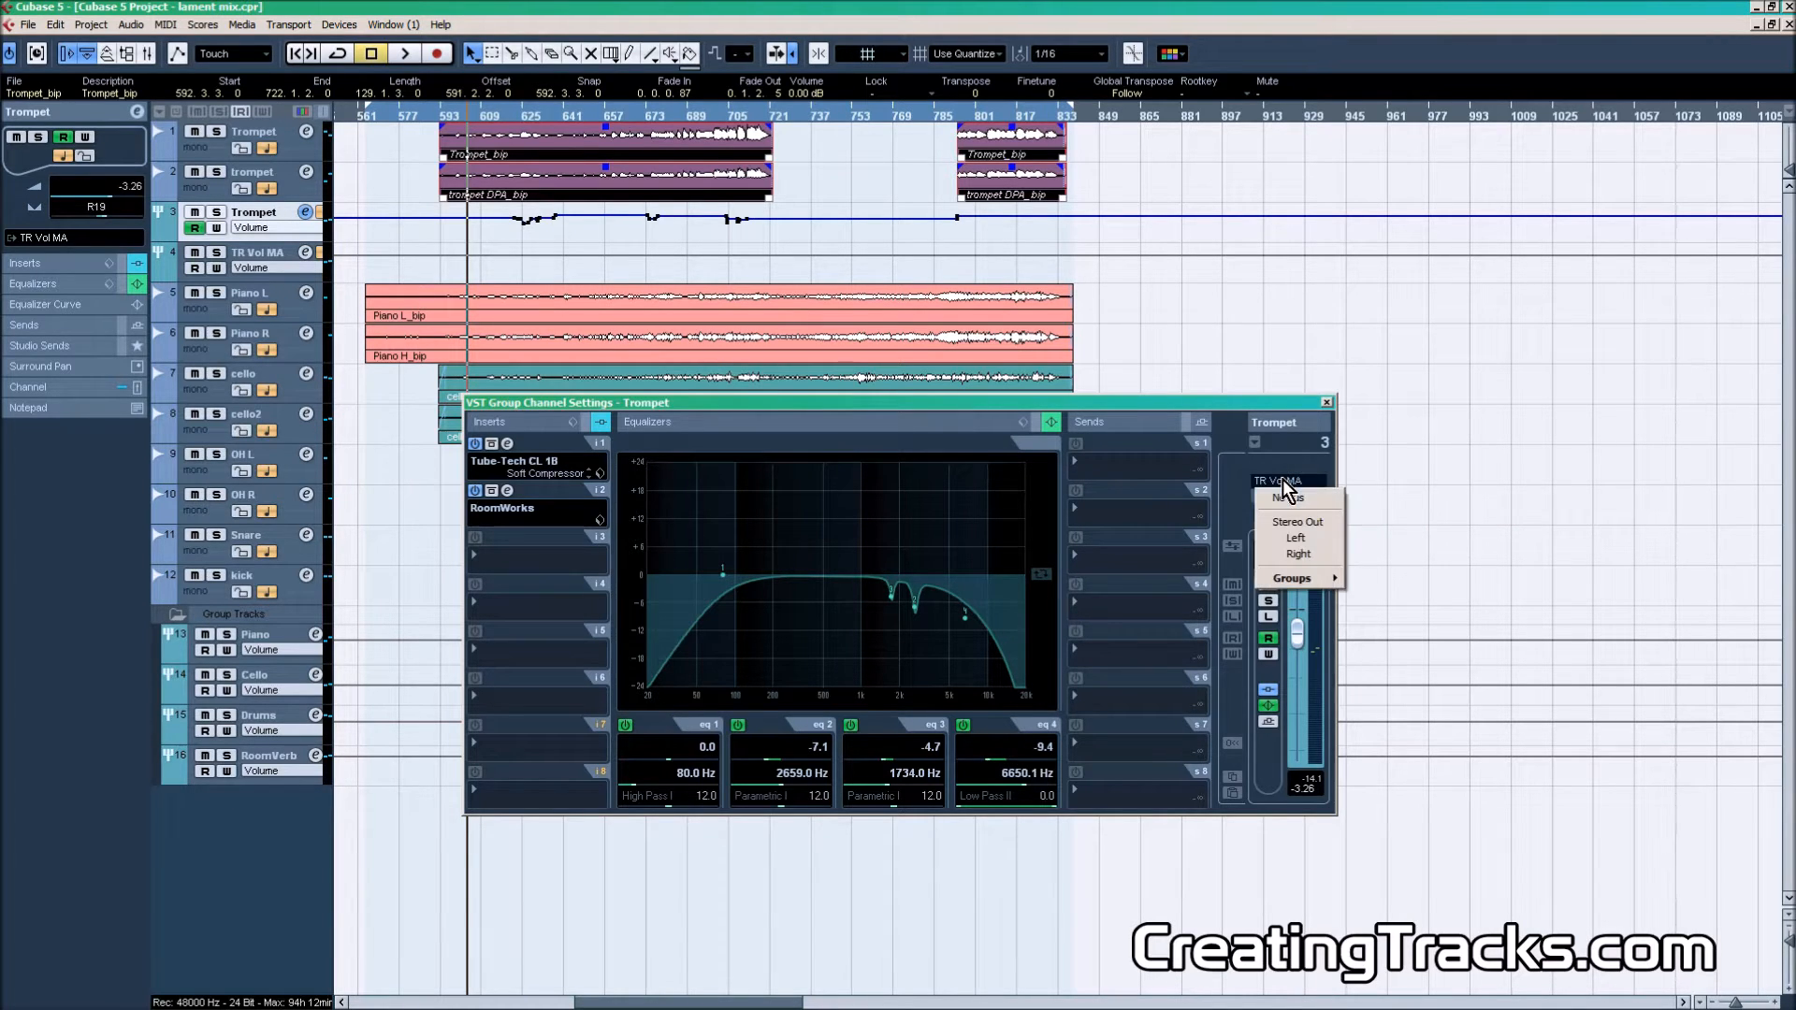
mouse_move(1295, 581)
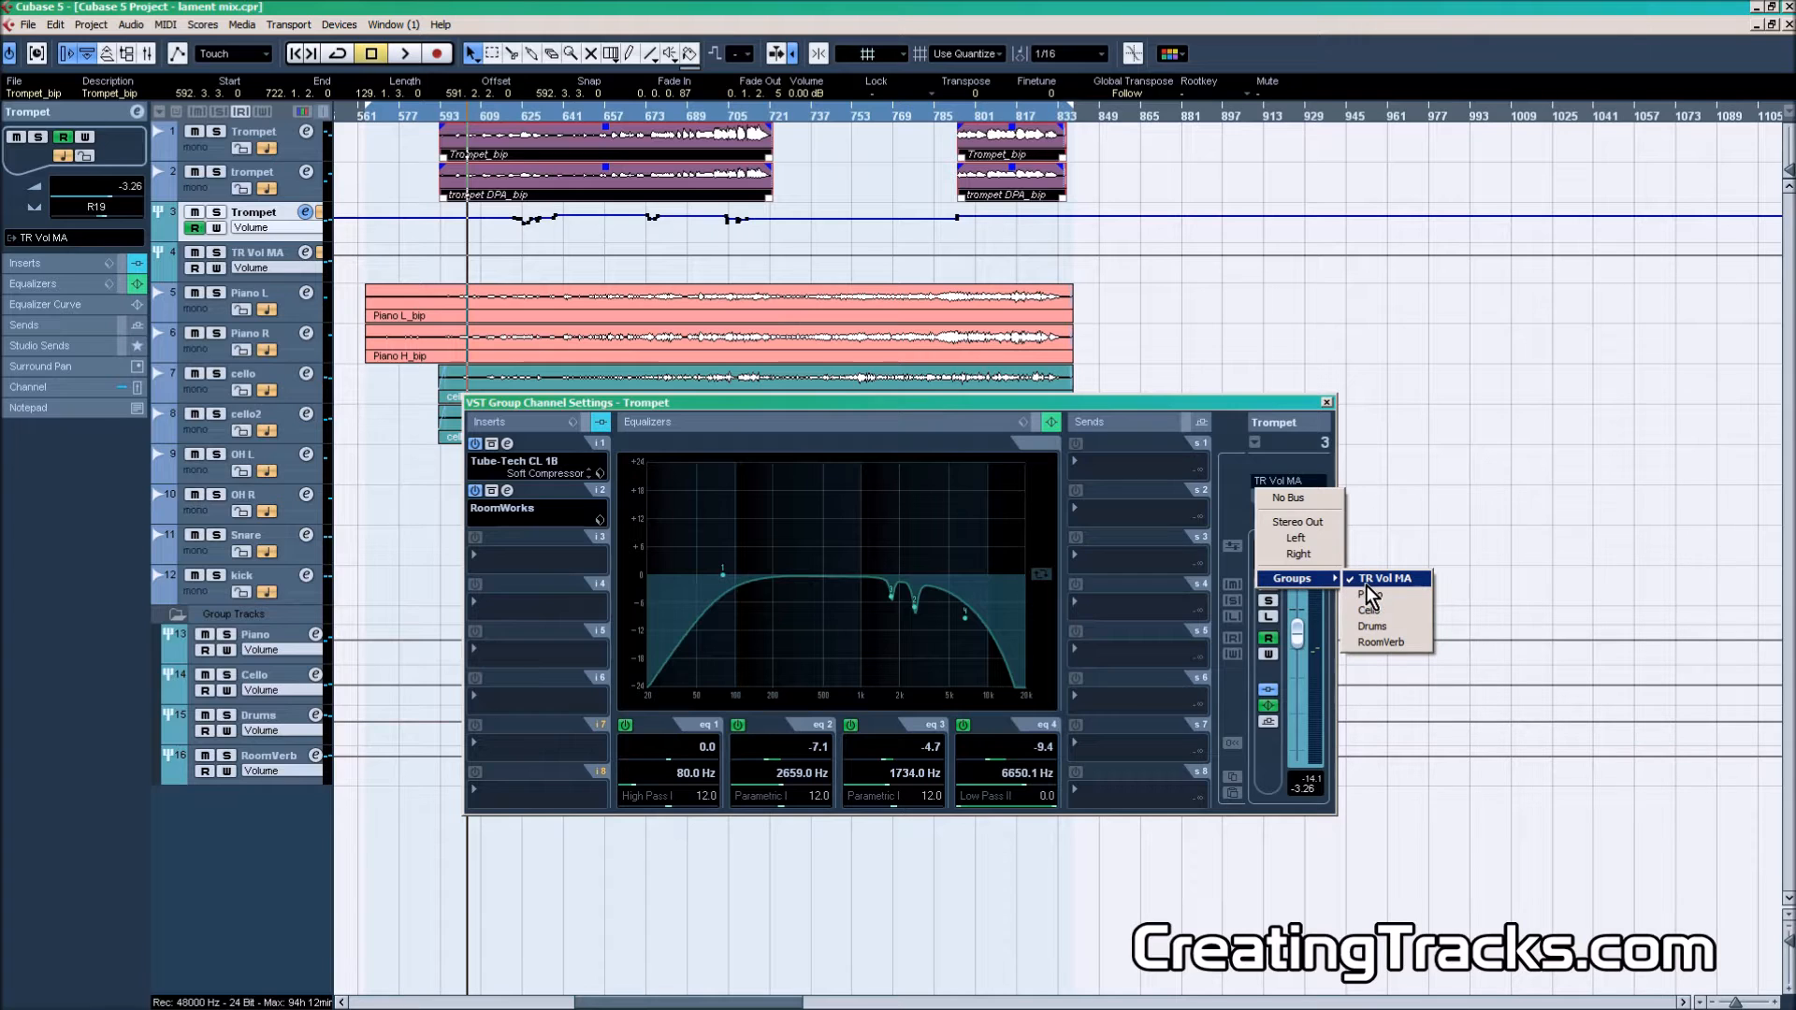
click(1301, 406)
click(1327, 402)
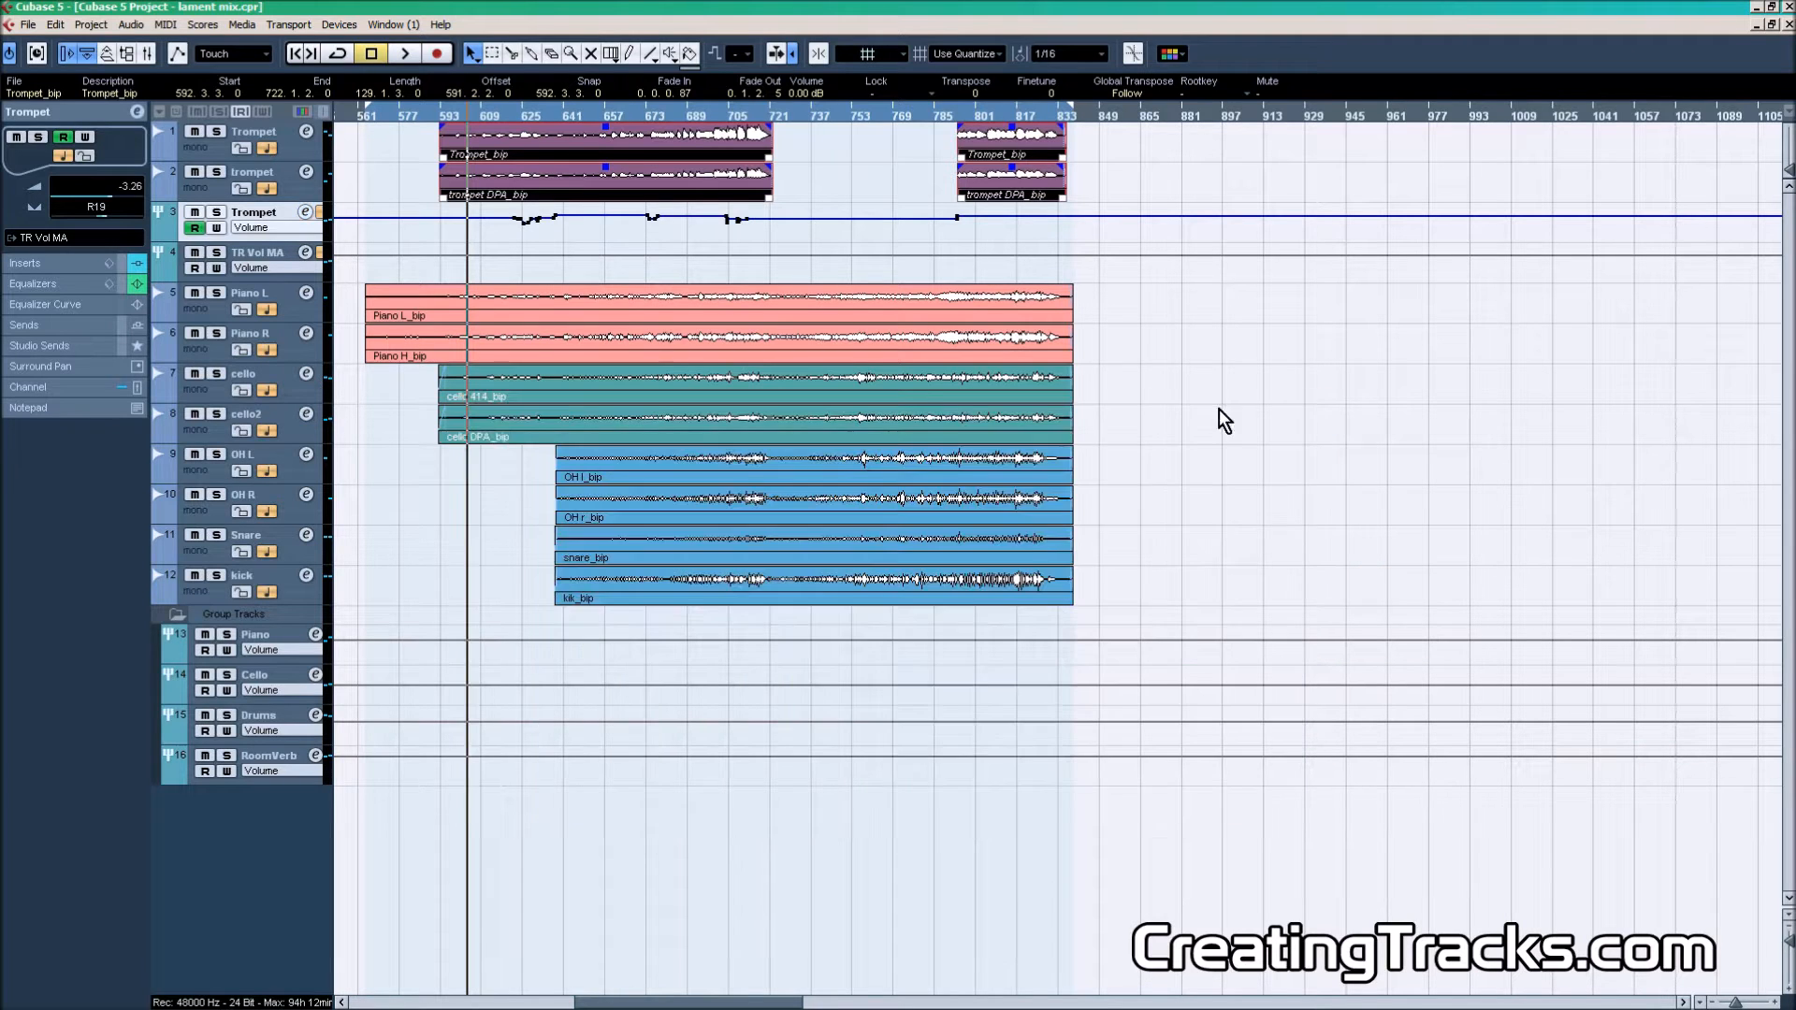
Step: Solo the TR Vol MA group track
click(258, 254)
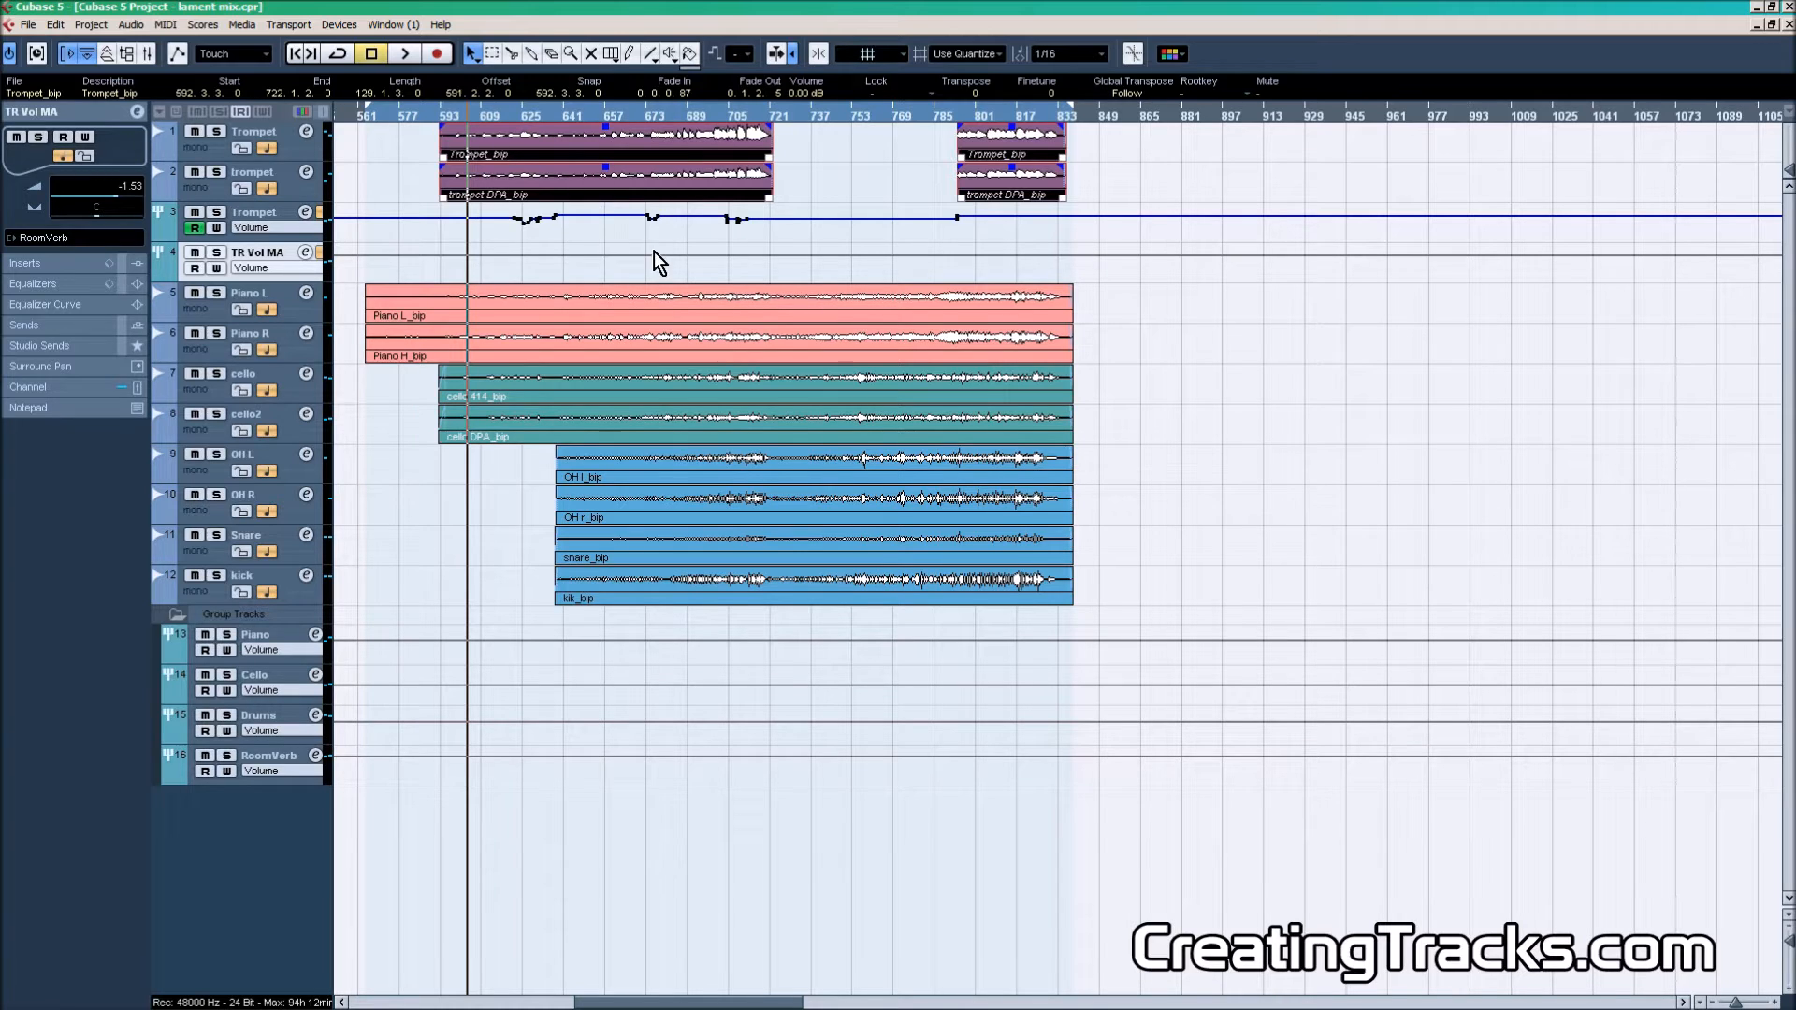
click(216, 252)
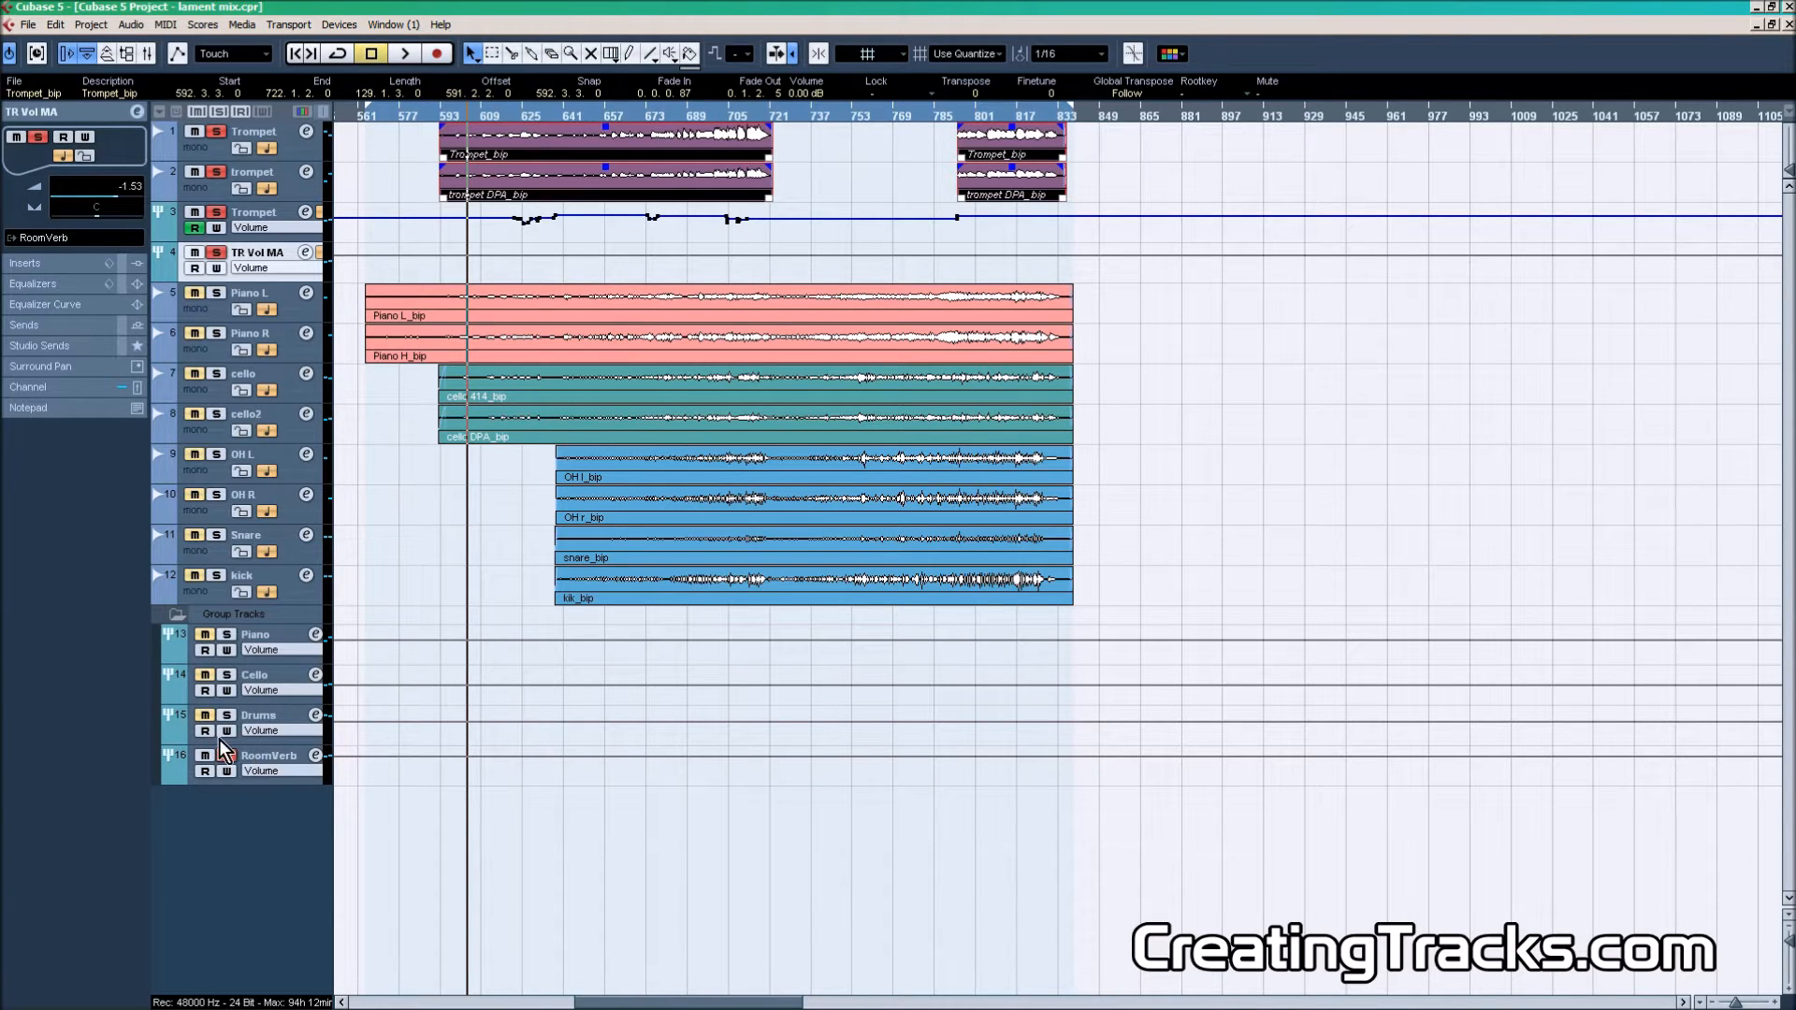
Step: Examine the iZotope Ozone 5 Reverb insert on the RoomVerb group, then clear the solo and close the channel settings
click(271, 755)
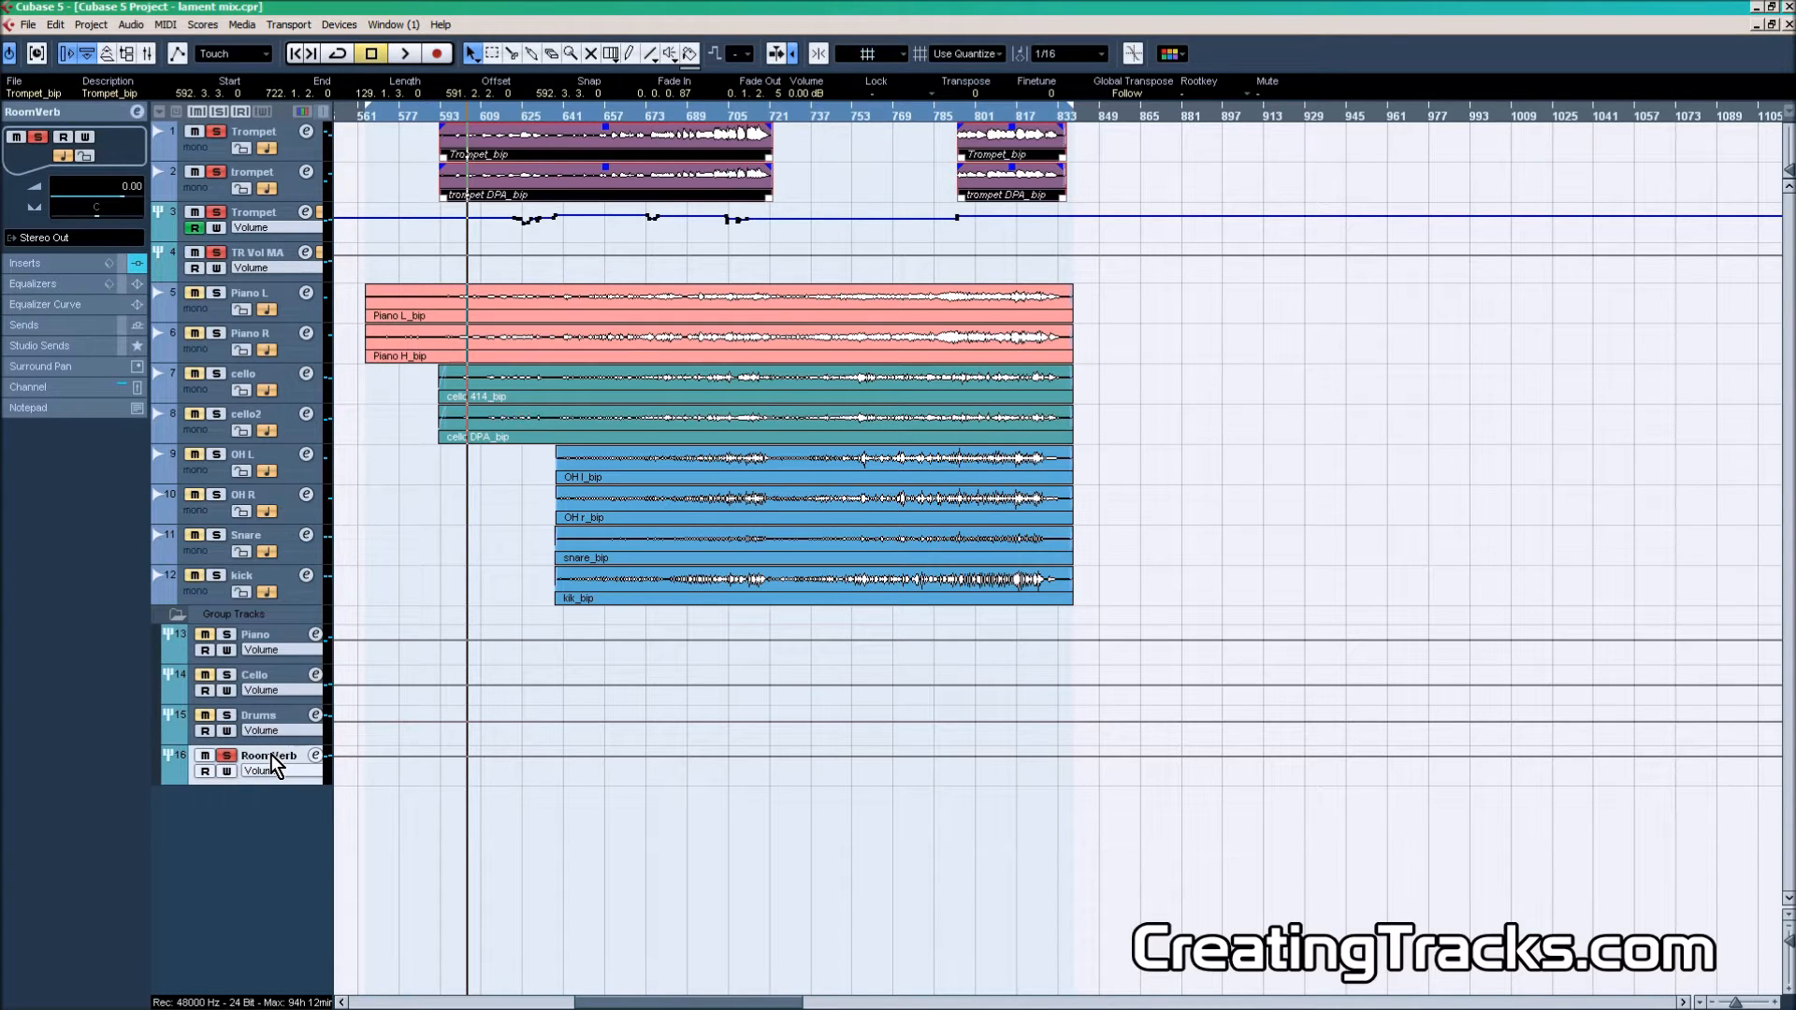
click(315, 756)
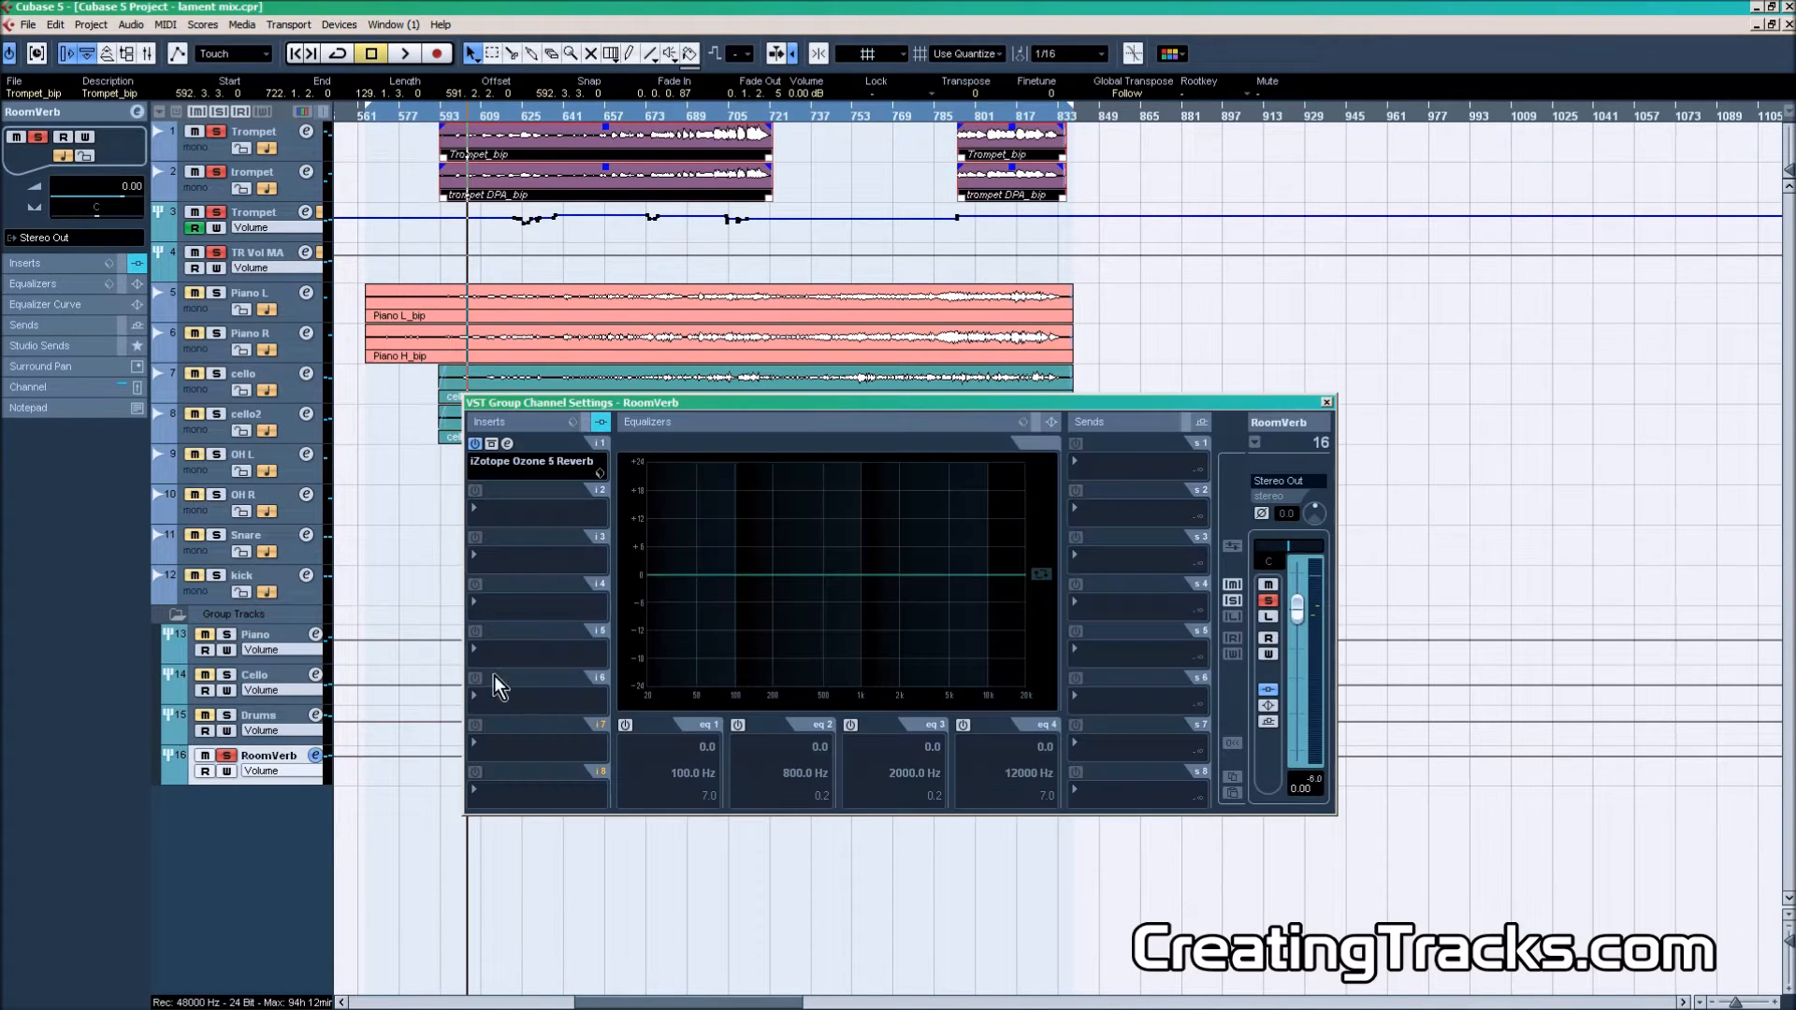
click(510, 445)
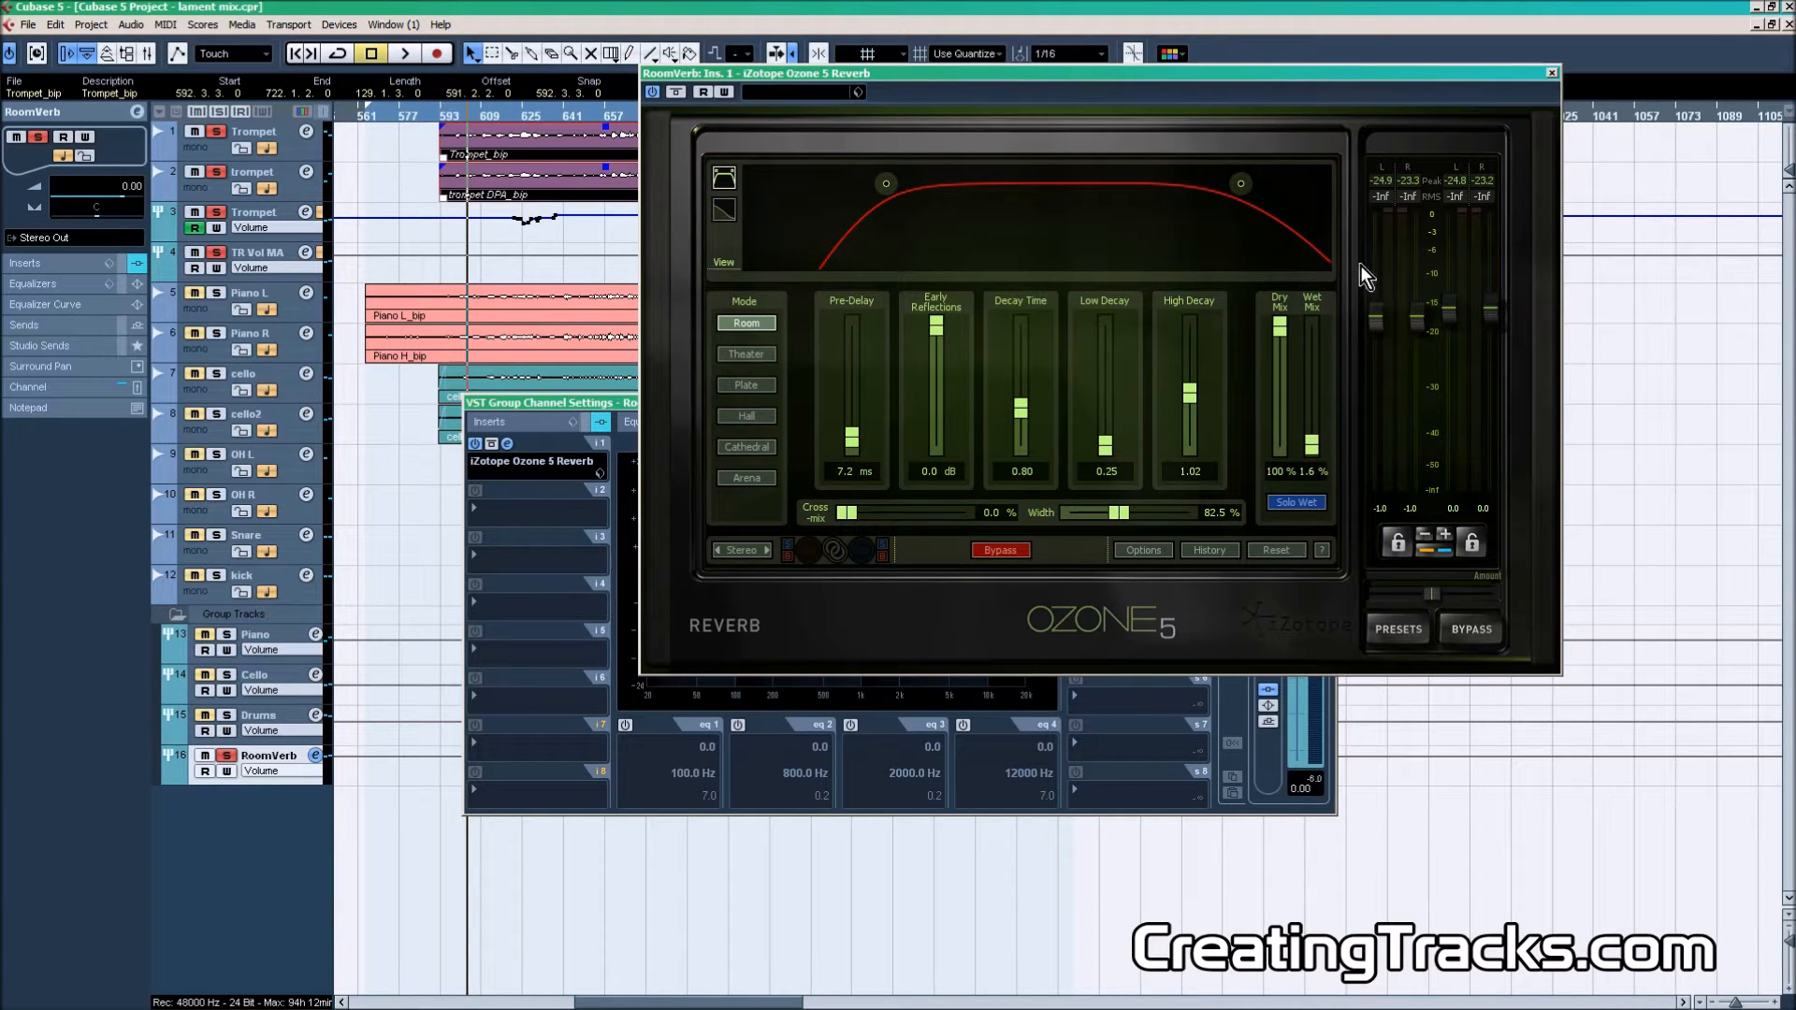
click(1552, 74)
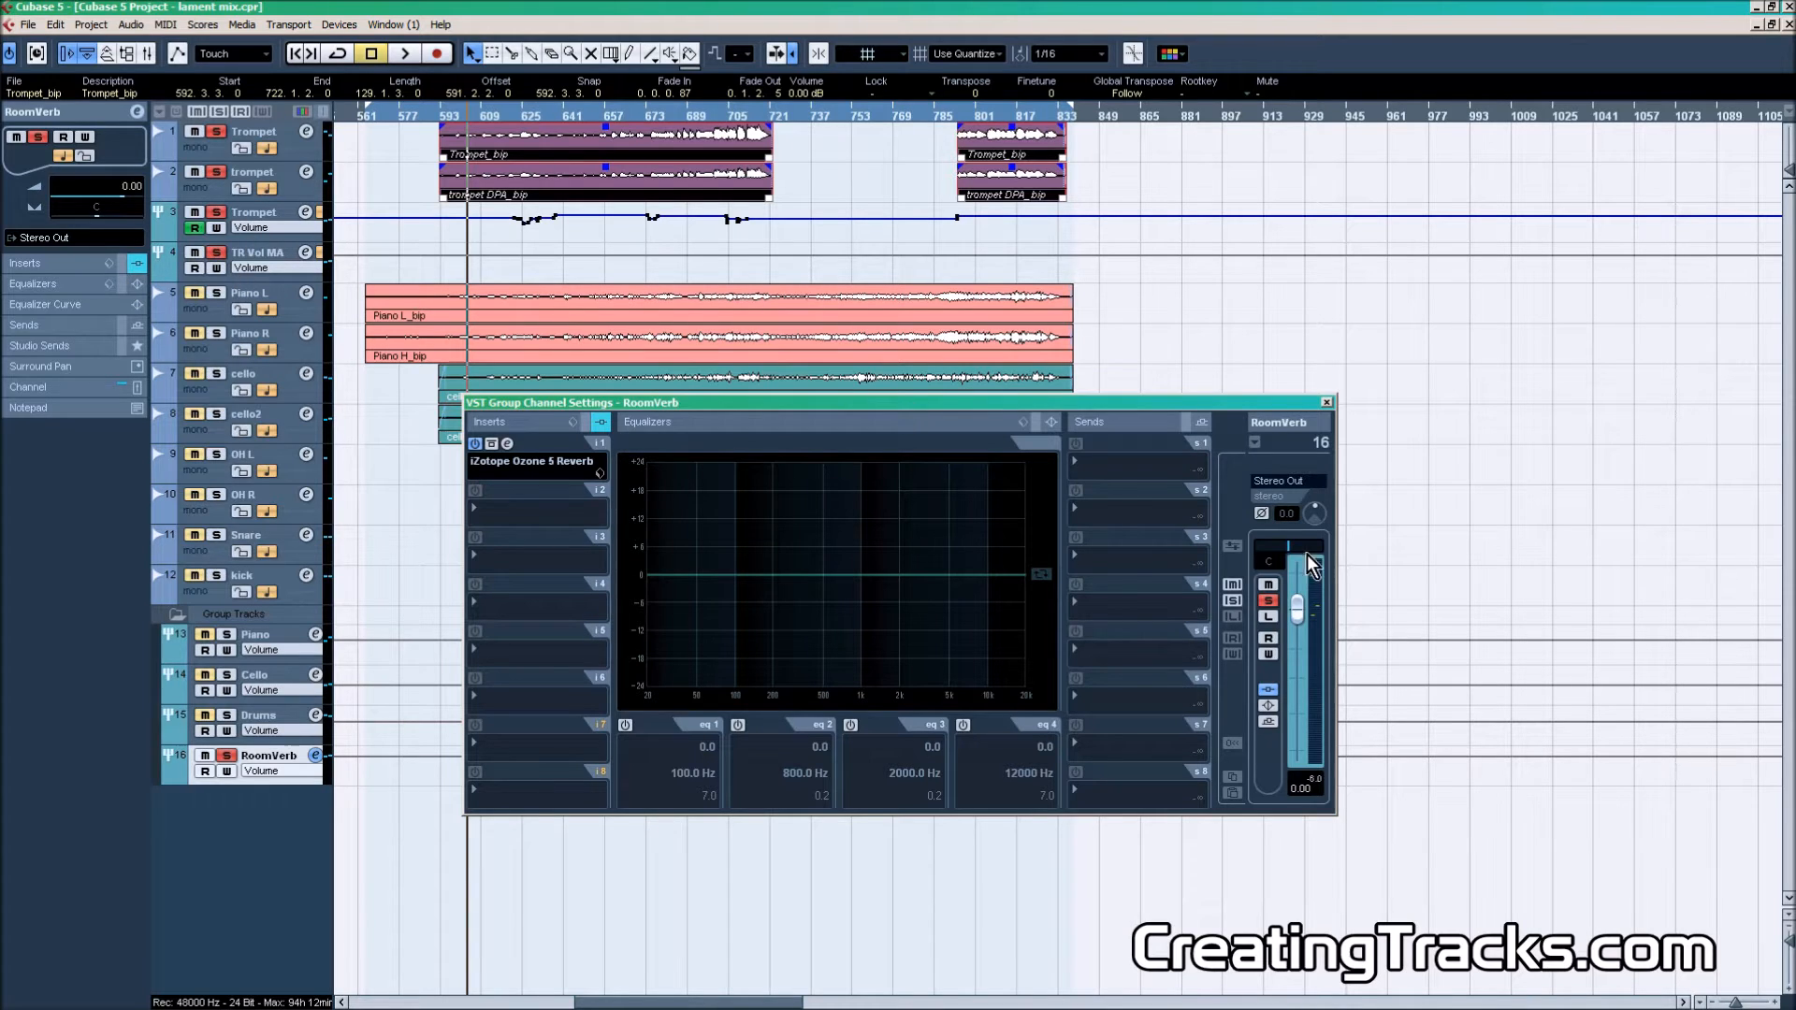
click(1269, 601)
click(1327, 403)
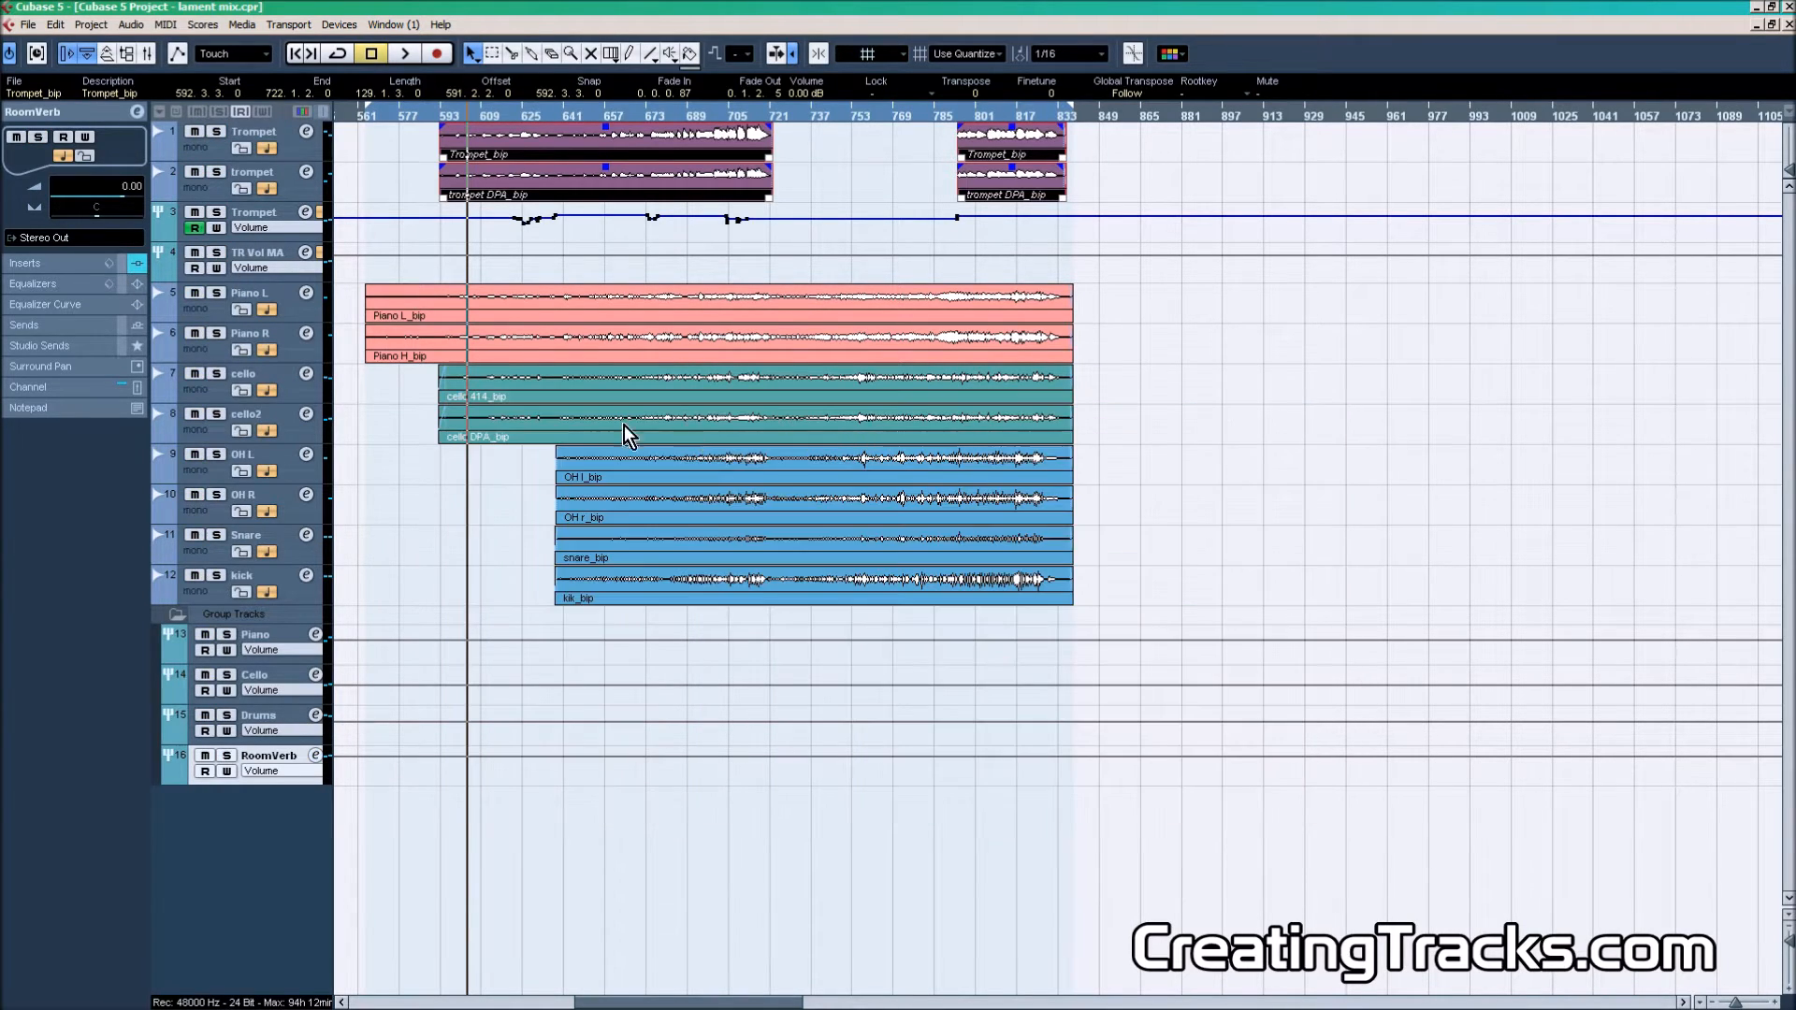
Step: Solo and unsolo the Piano group and the Cello group in turn to check their source tracks and RoomVerb routing
click(284, 631)
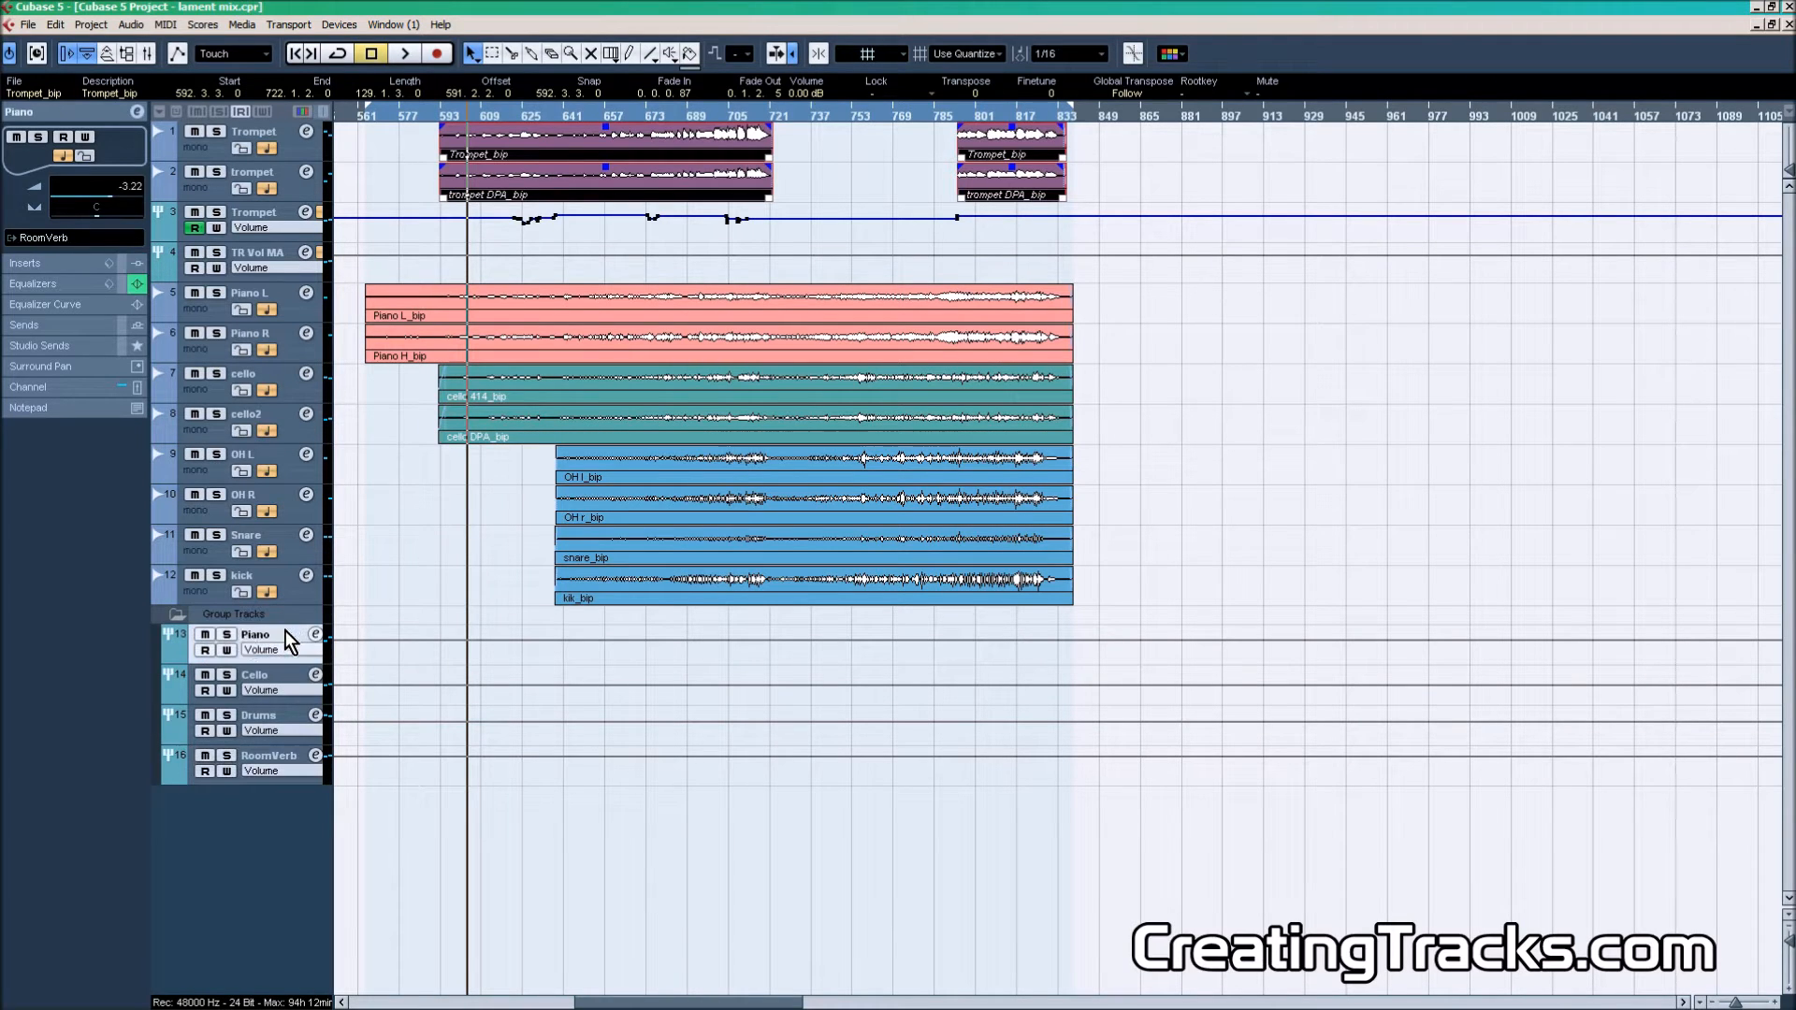
click(226, 638)
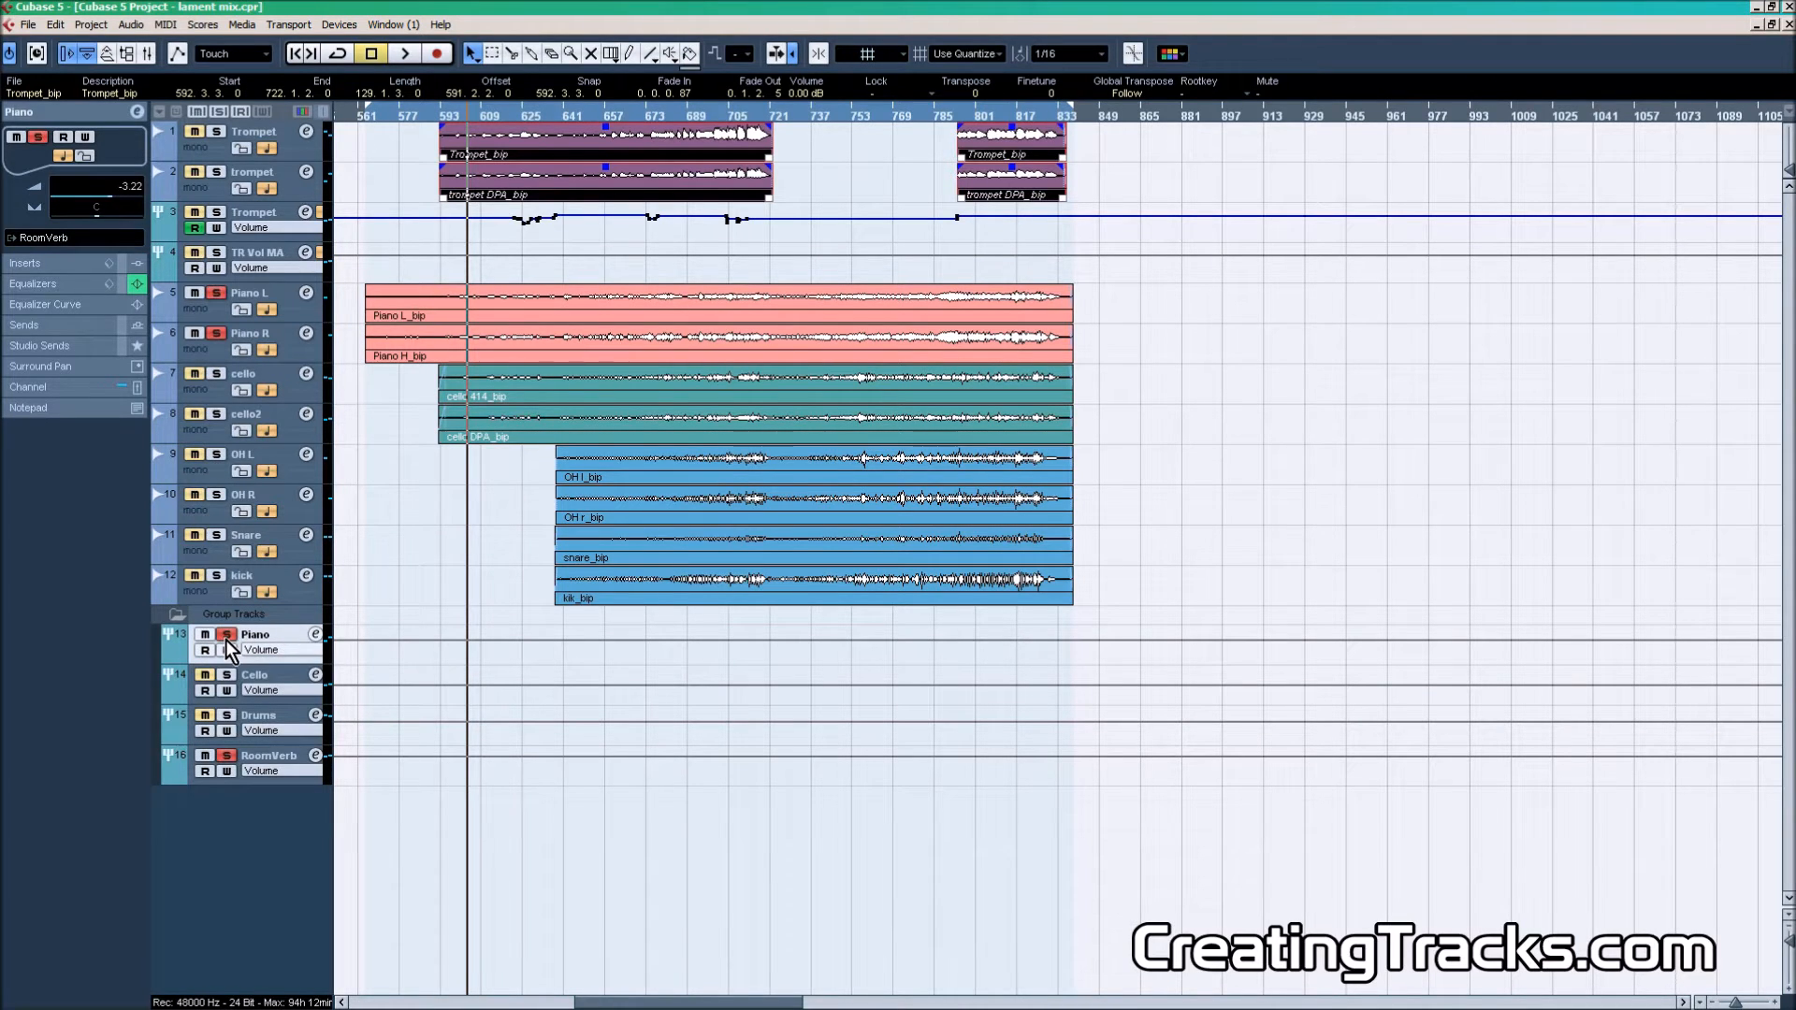
click(226, 638)
click(226, 676)
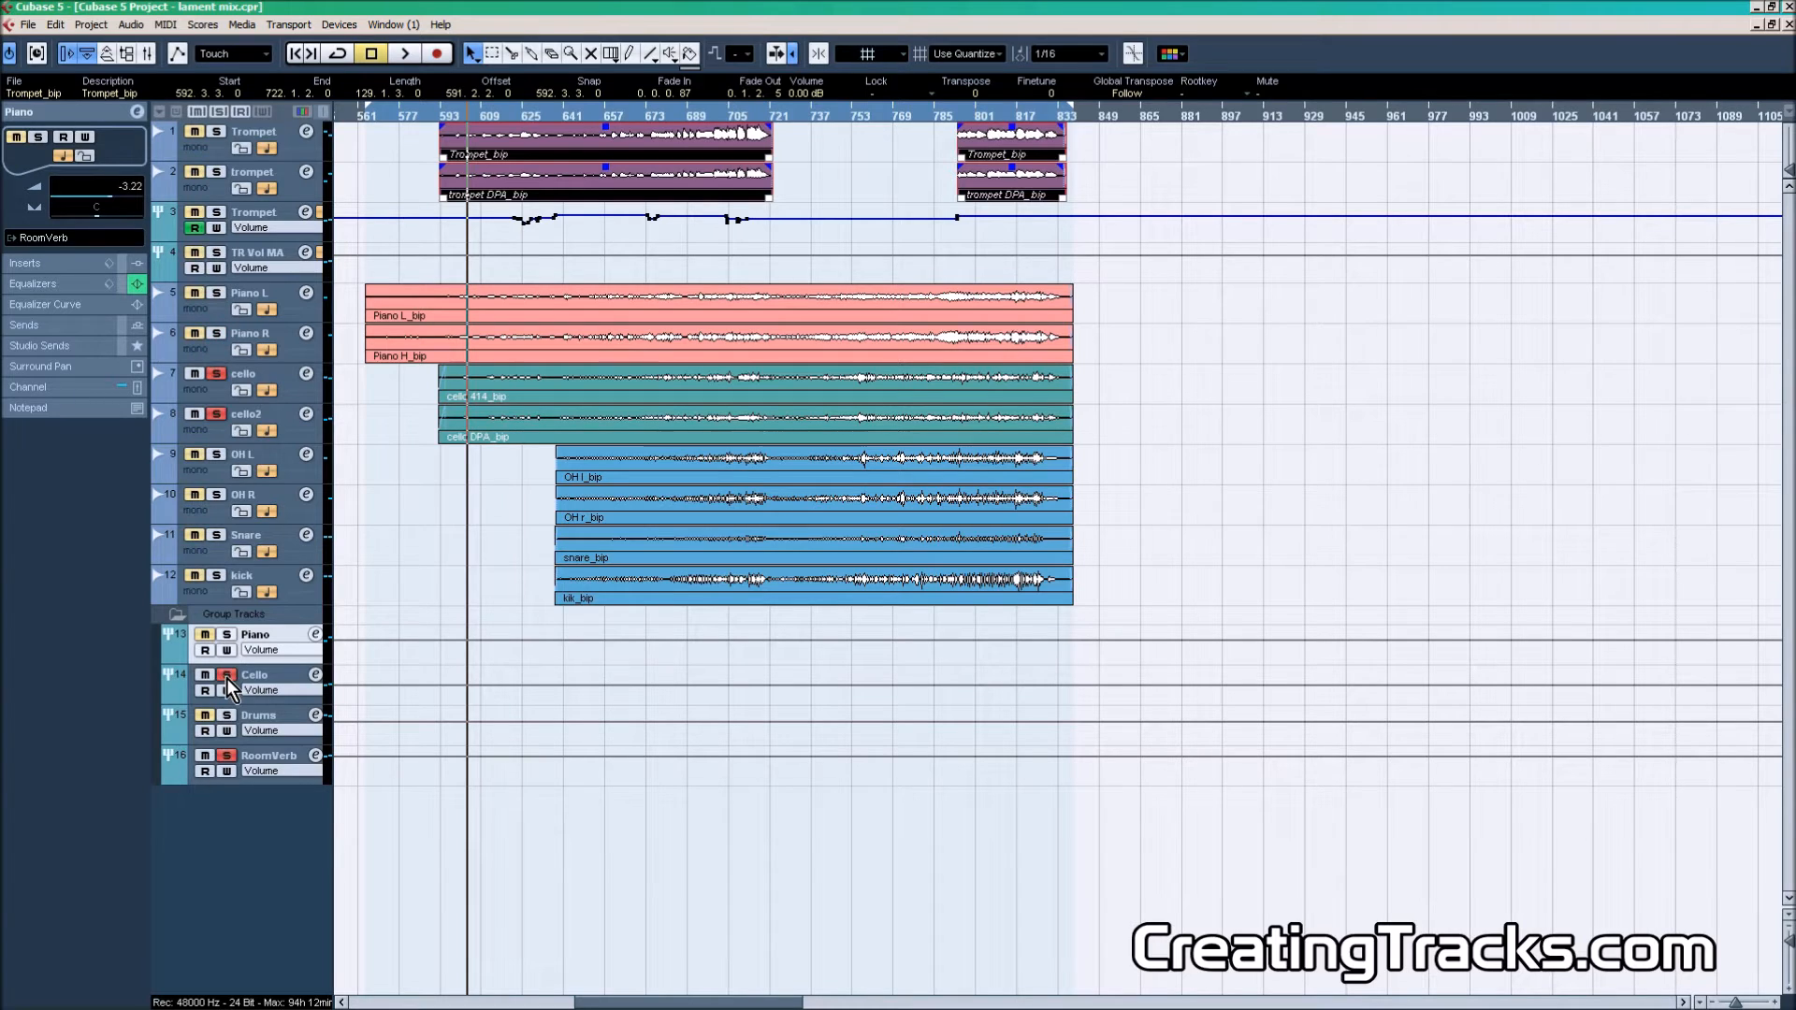
click(227, 675)
Step: Examine the Cello group's inserts, equalizer and output routing in its channel settings, then close them
click(315, 675)
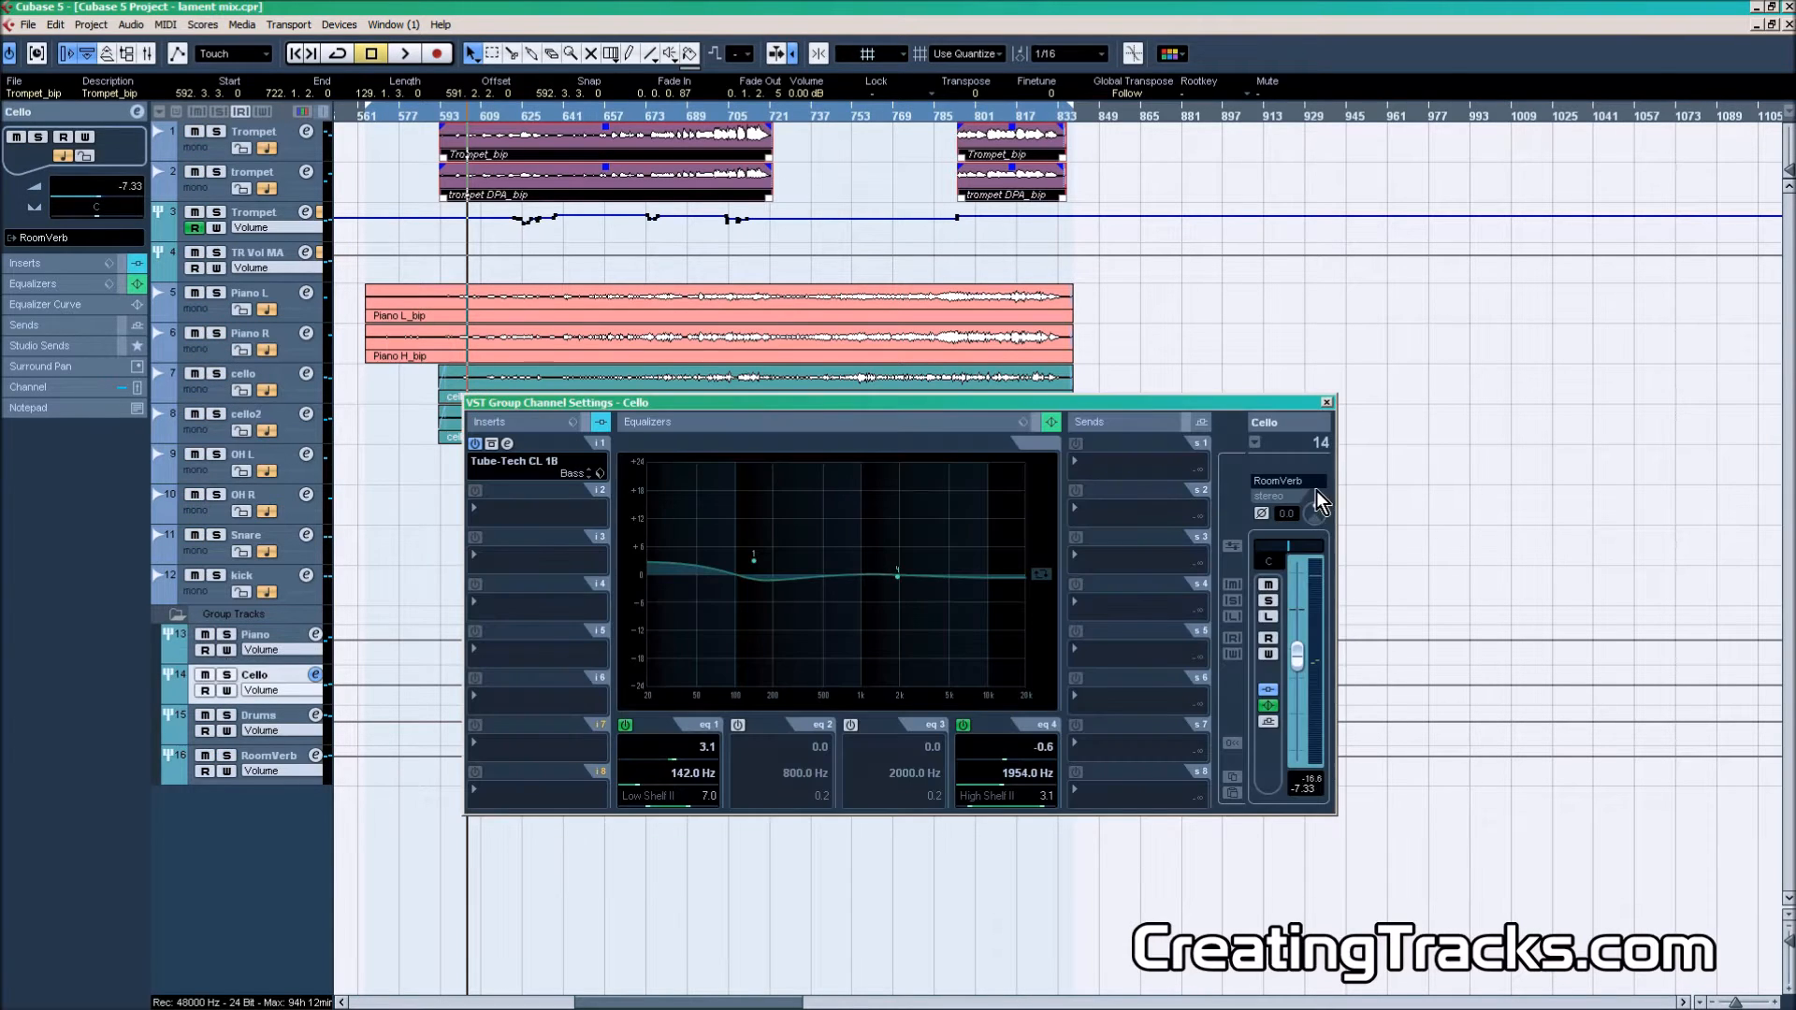
click(1326, 402)
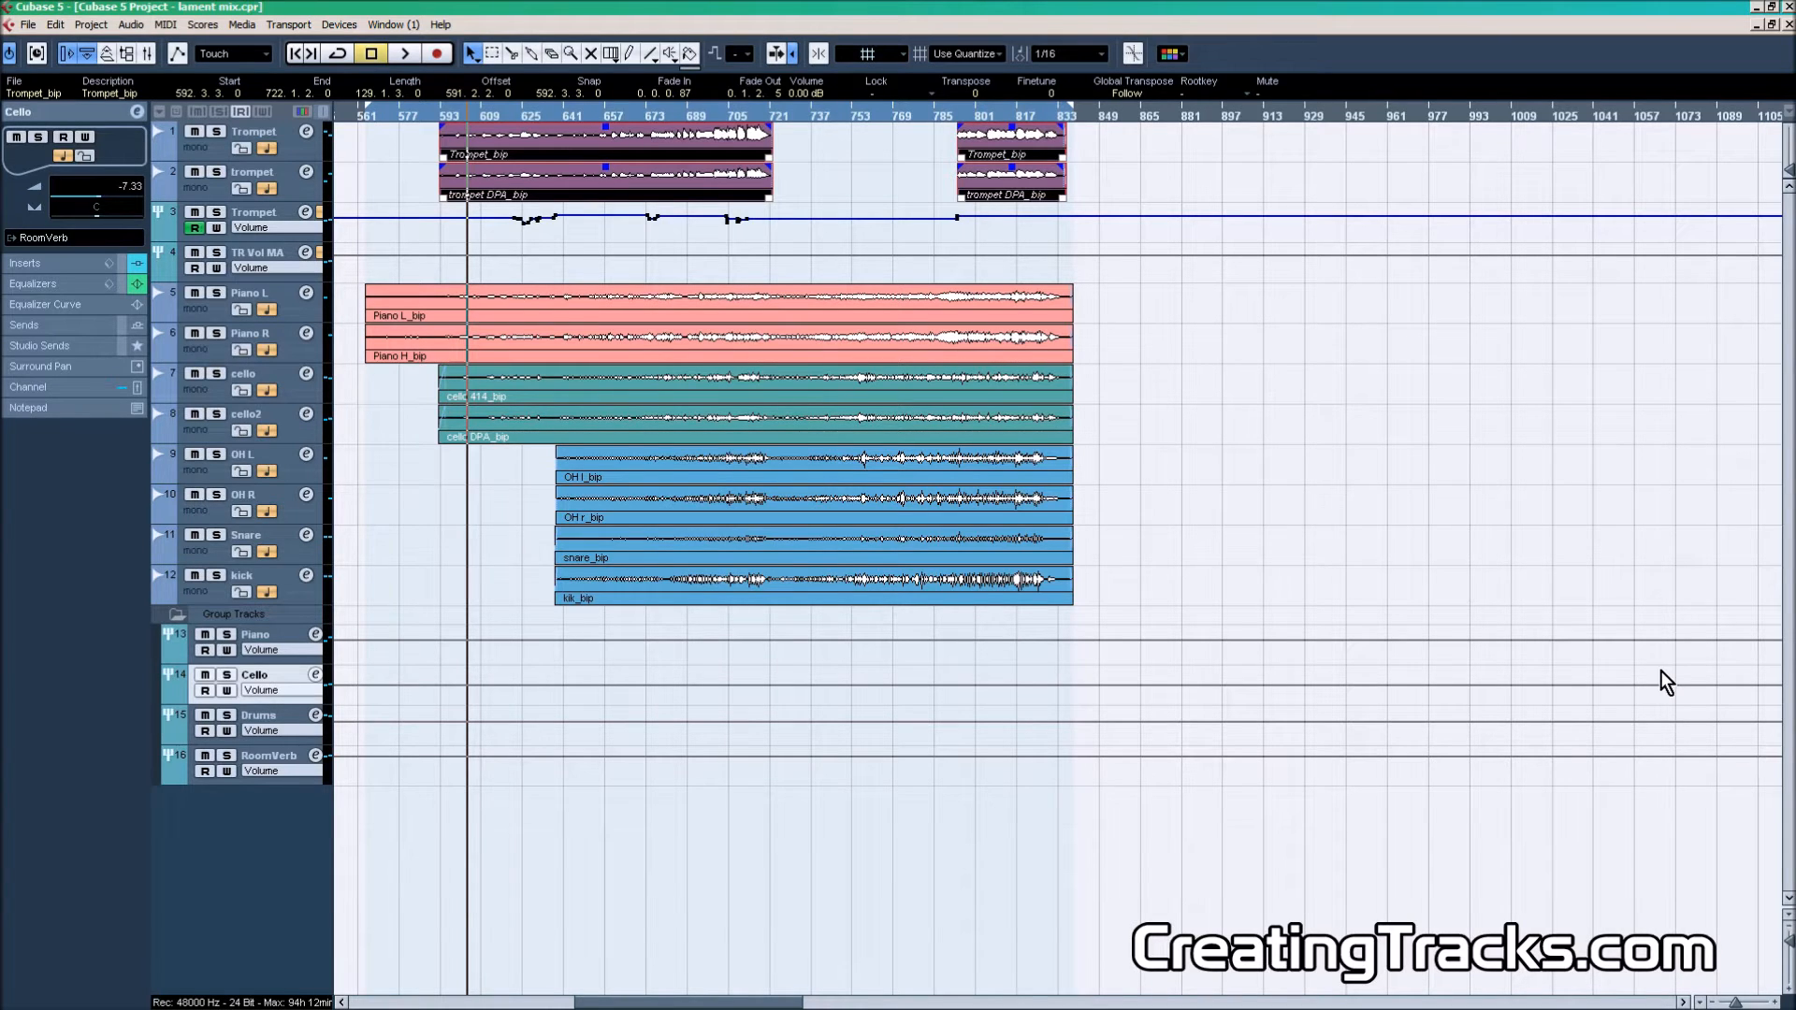
Step: Open the mixer and play the mix to watch the channel levels, then stop playback
key(F3)
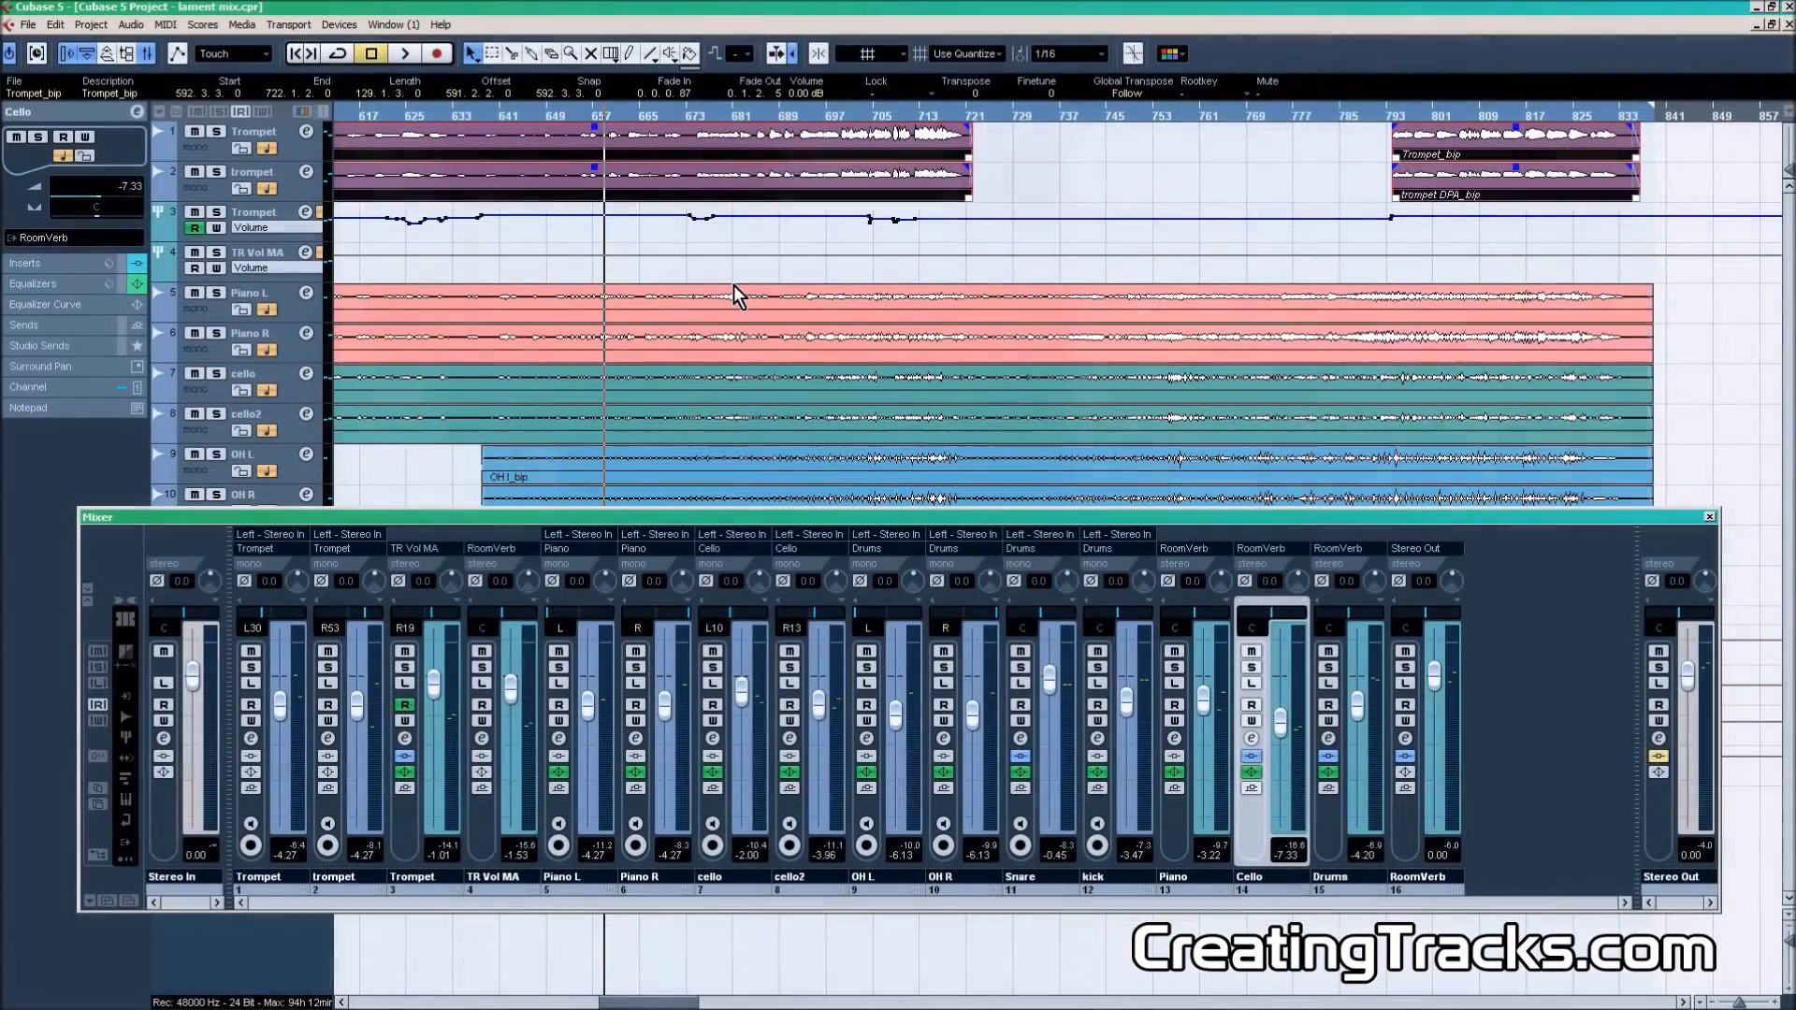
key(space)
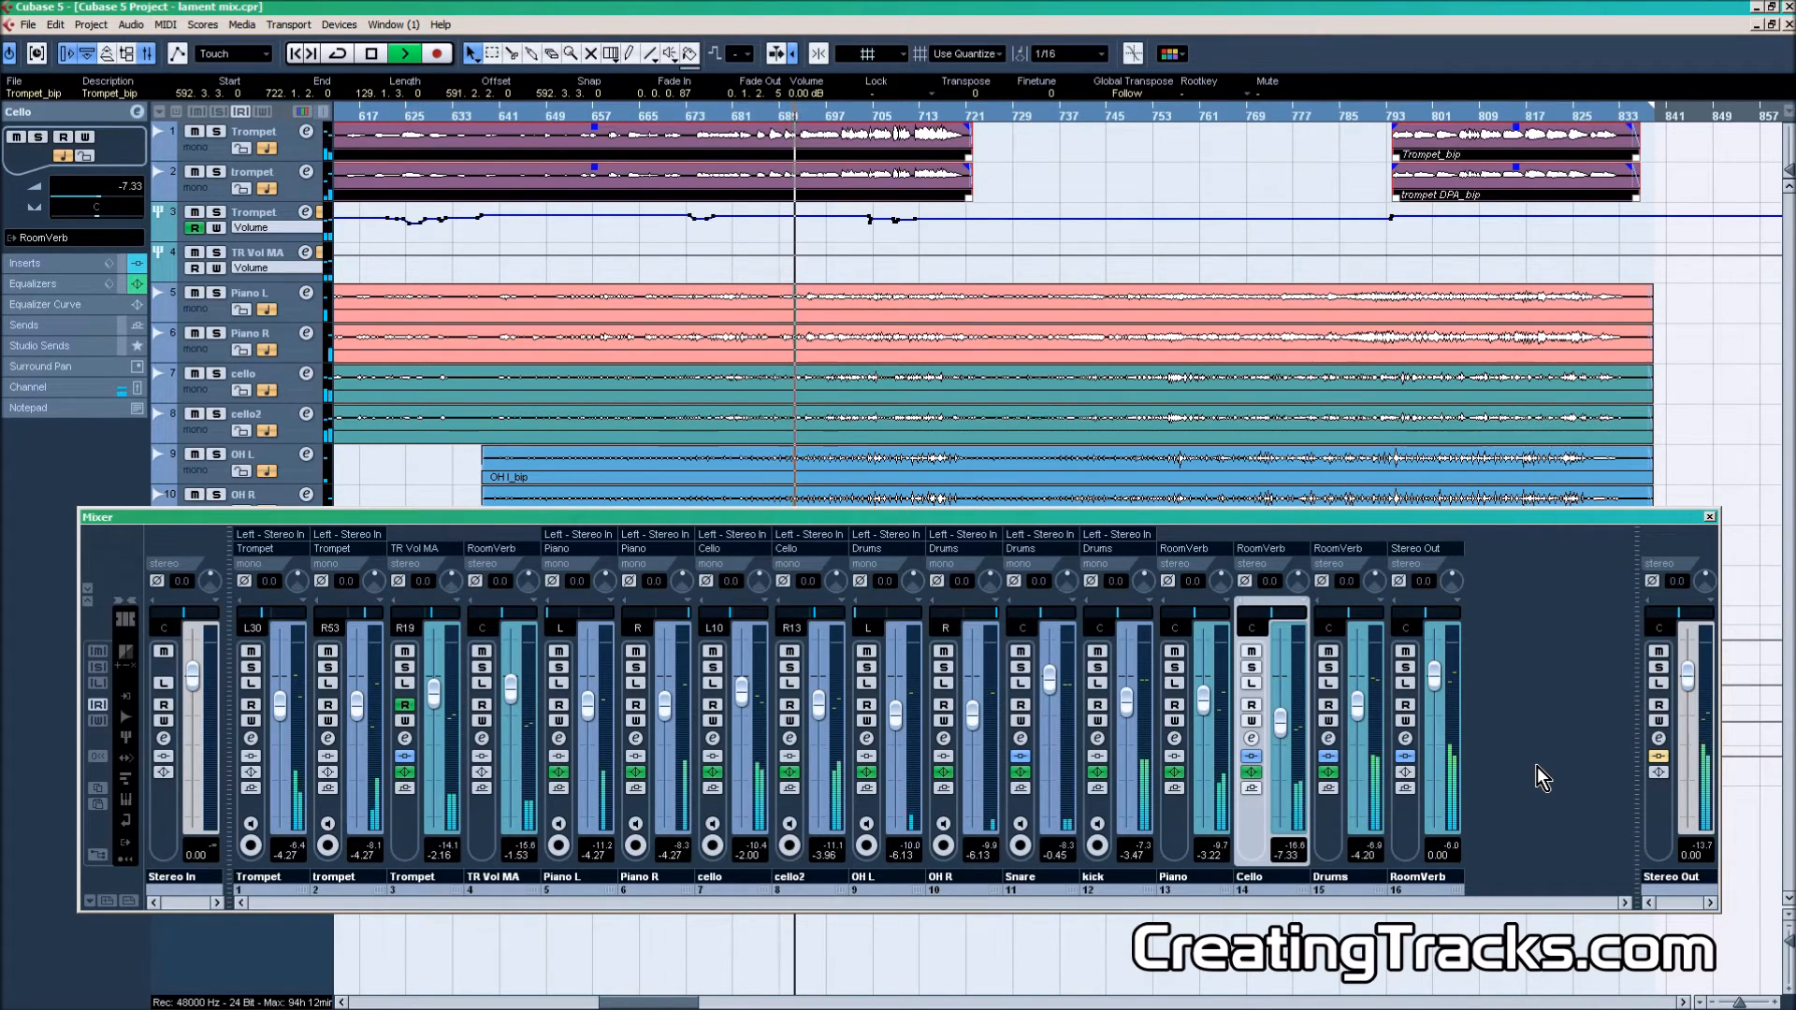
key(space)
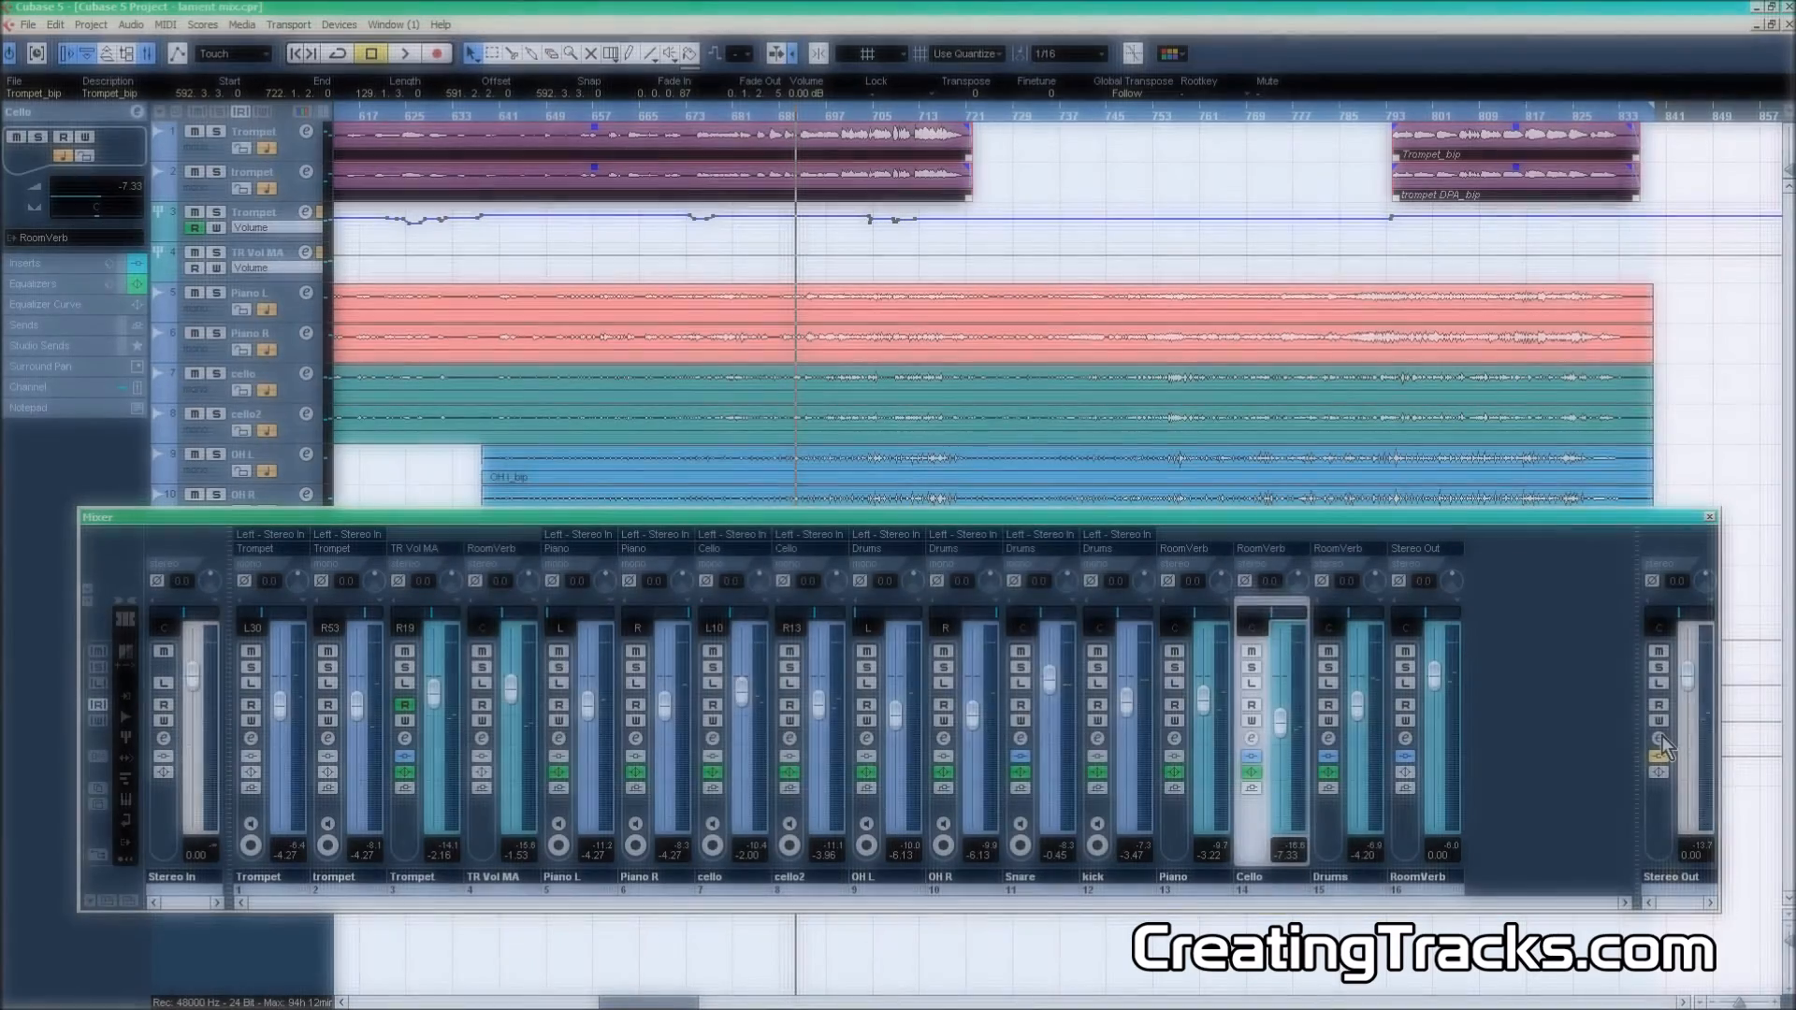
Step: Open the Stereo Out channel settings and take its inserts out of bypass
click(1659, 738)
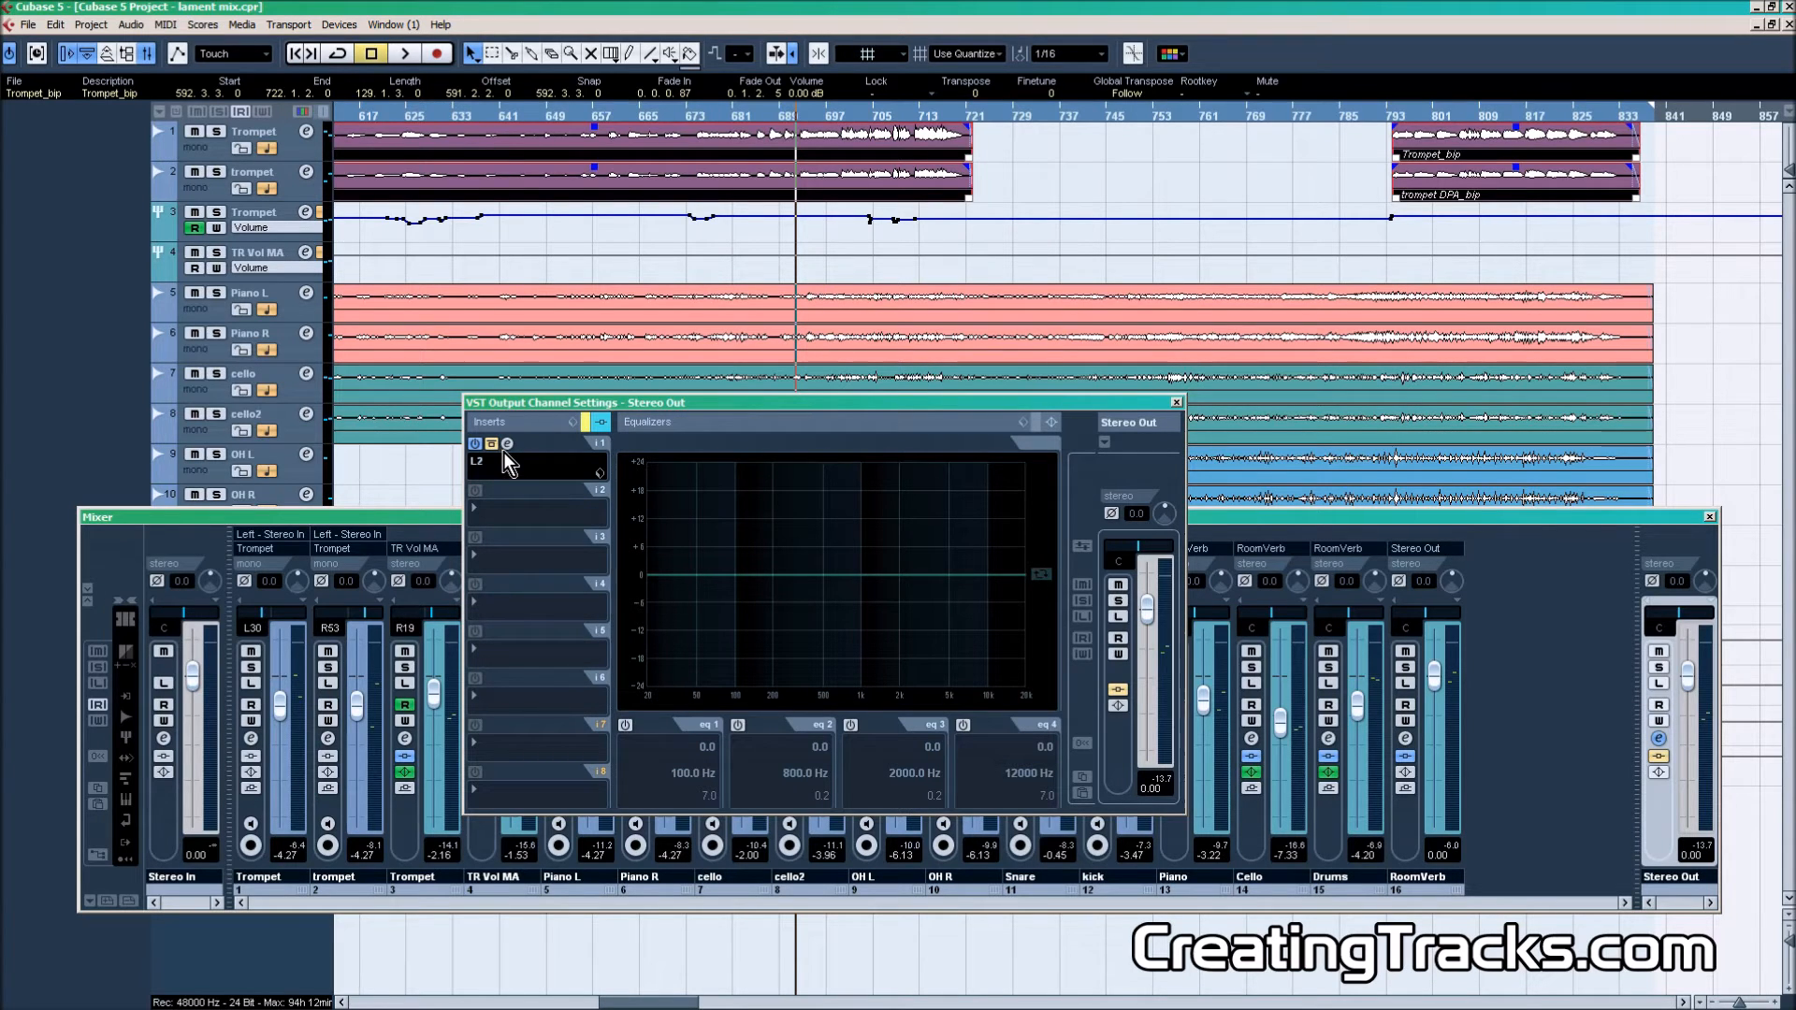
click(1662, 758)
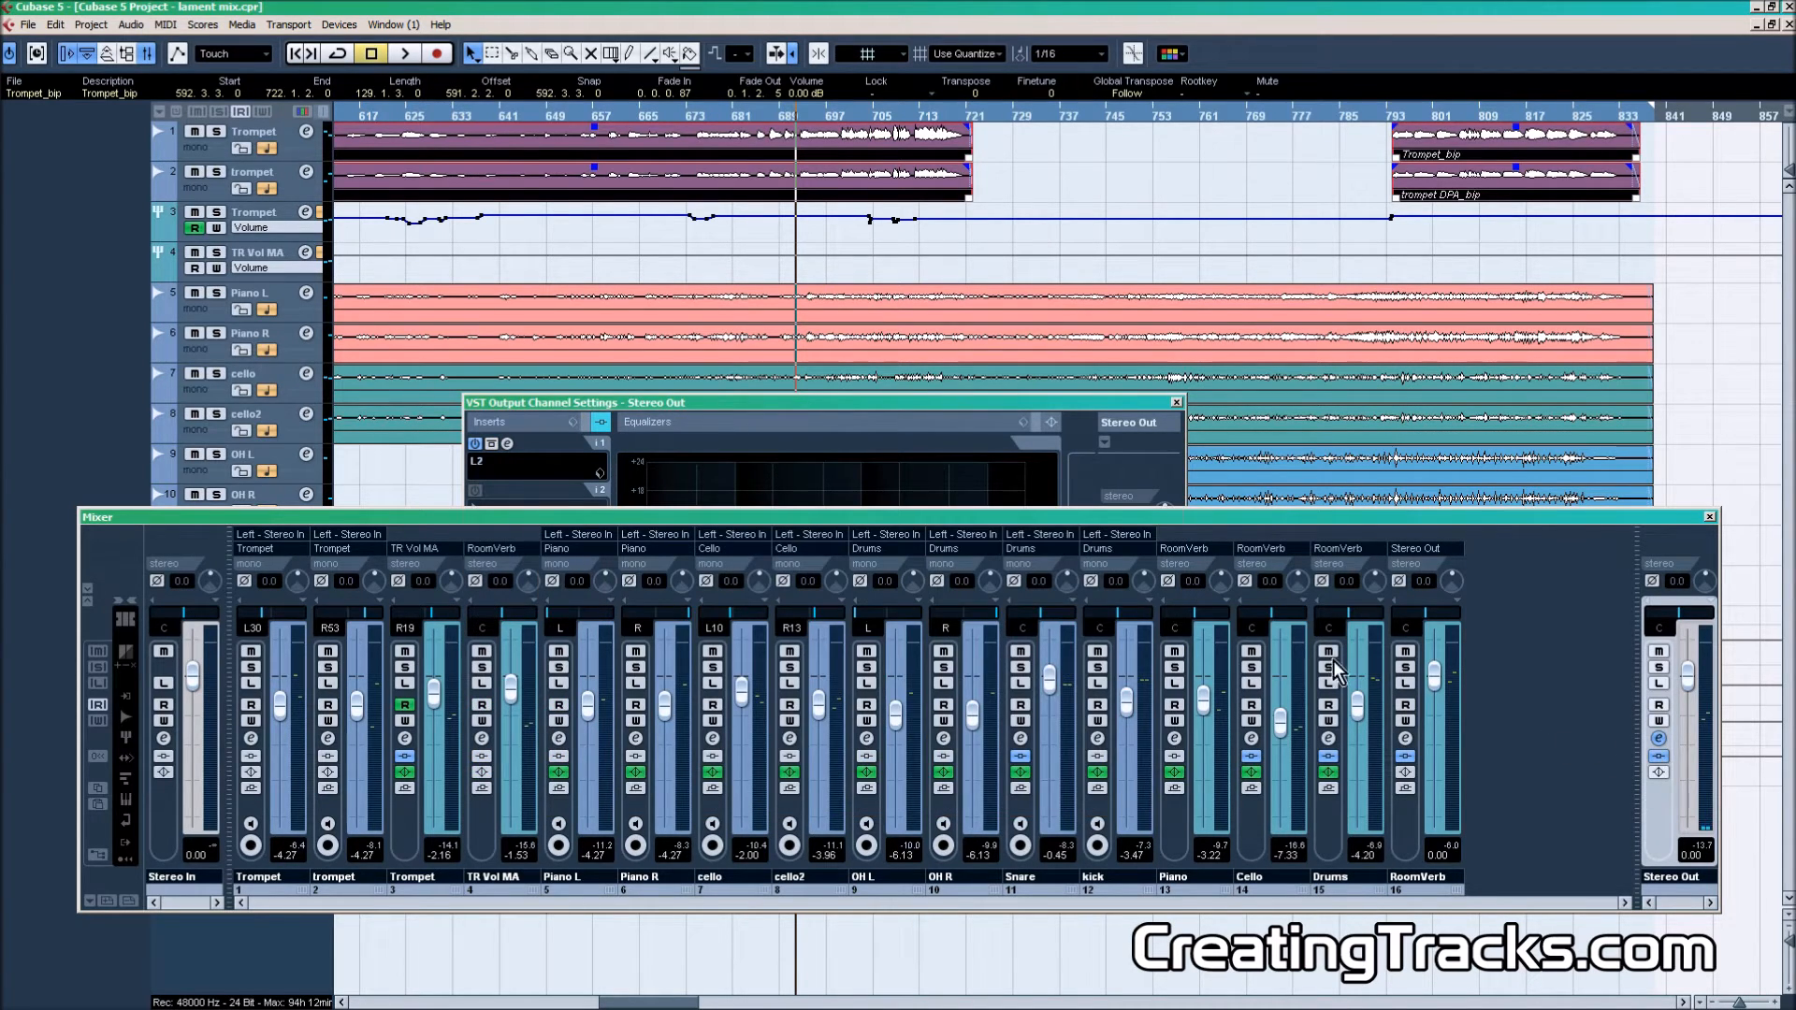
click(863, 402)
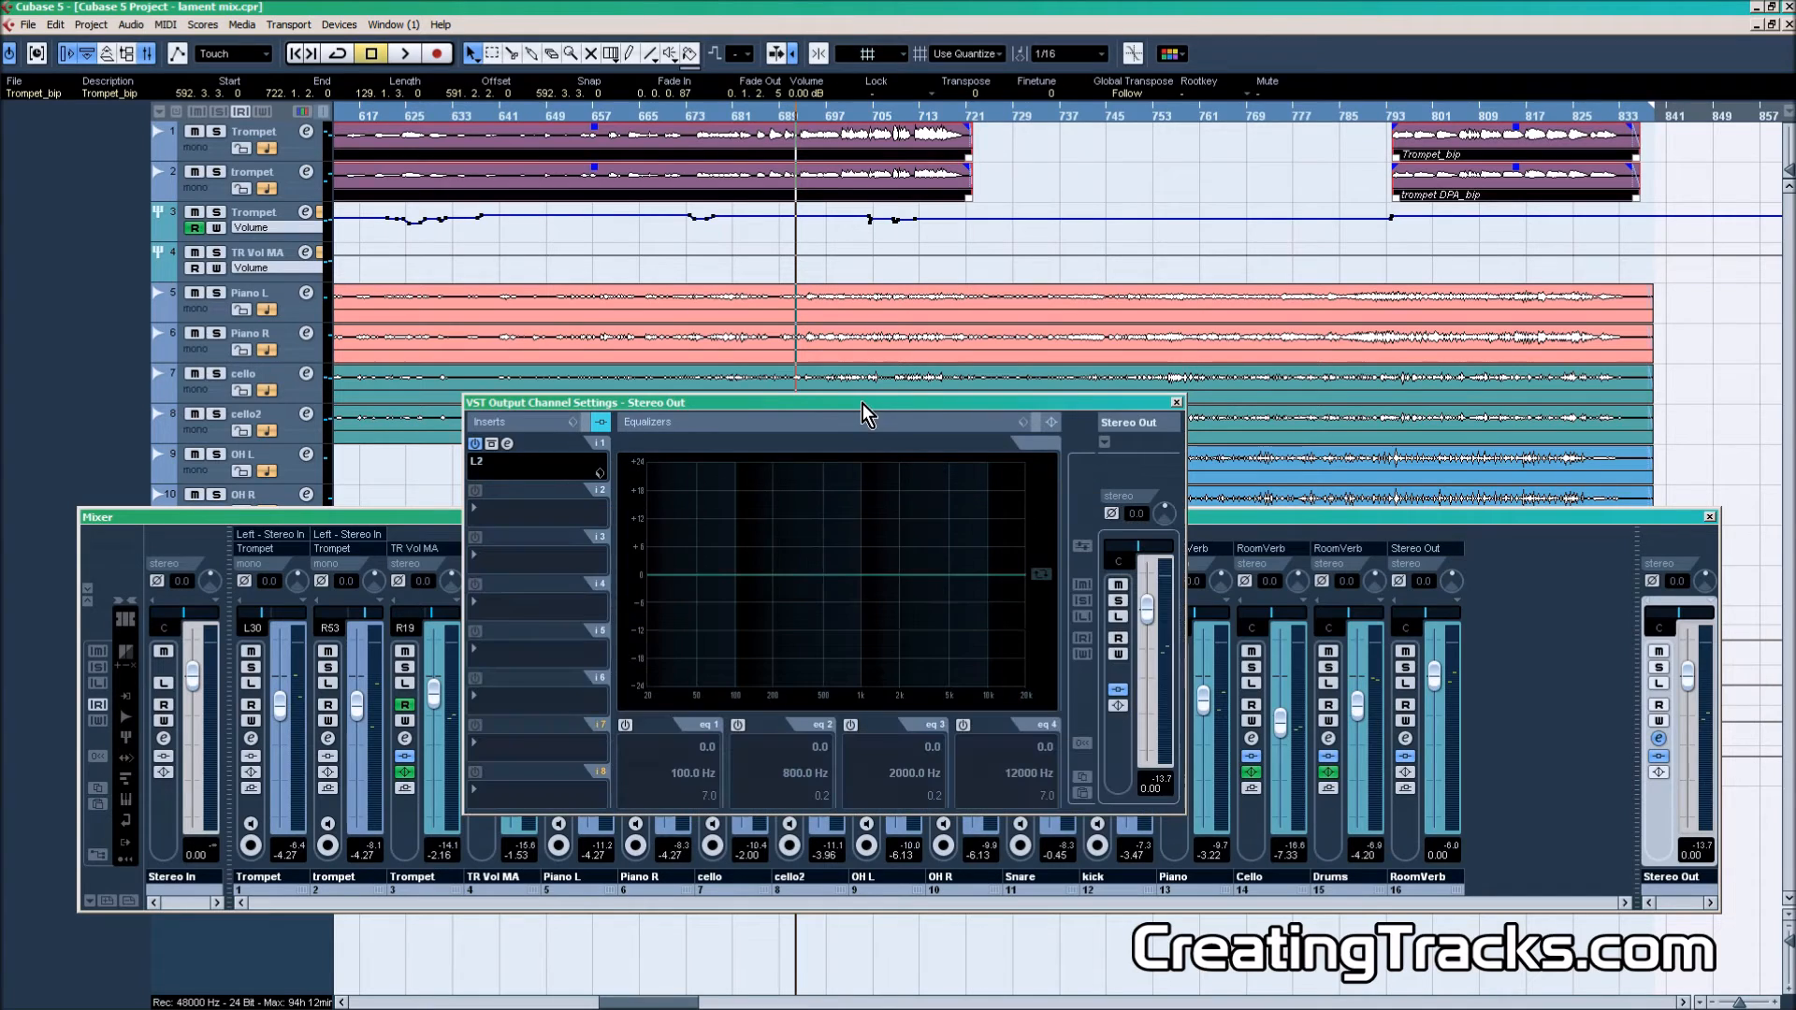
Step: Examine the L2 Ultramaximizer settings on the Stereo Out channel, then close the plug-in and channel settings
click(503, 449)
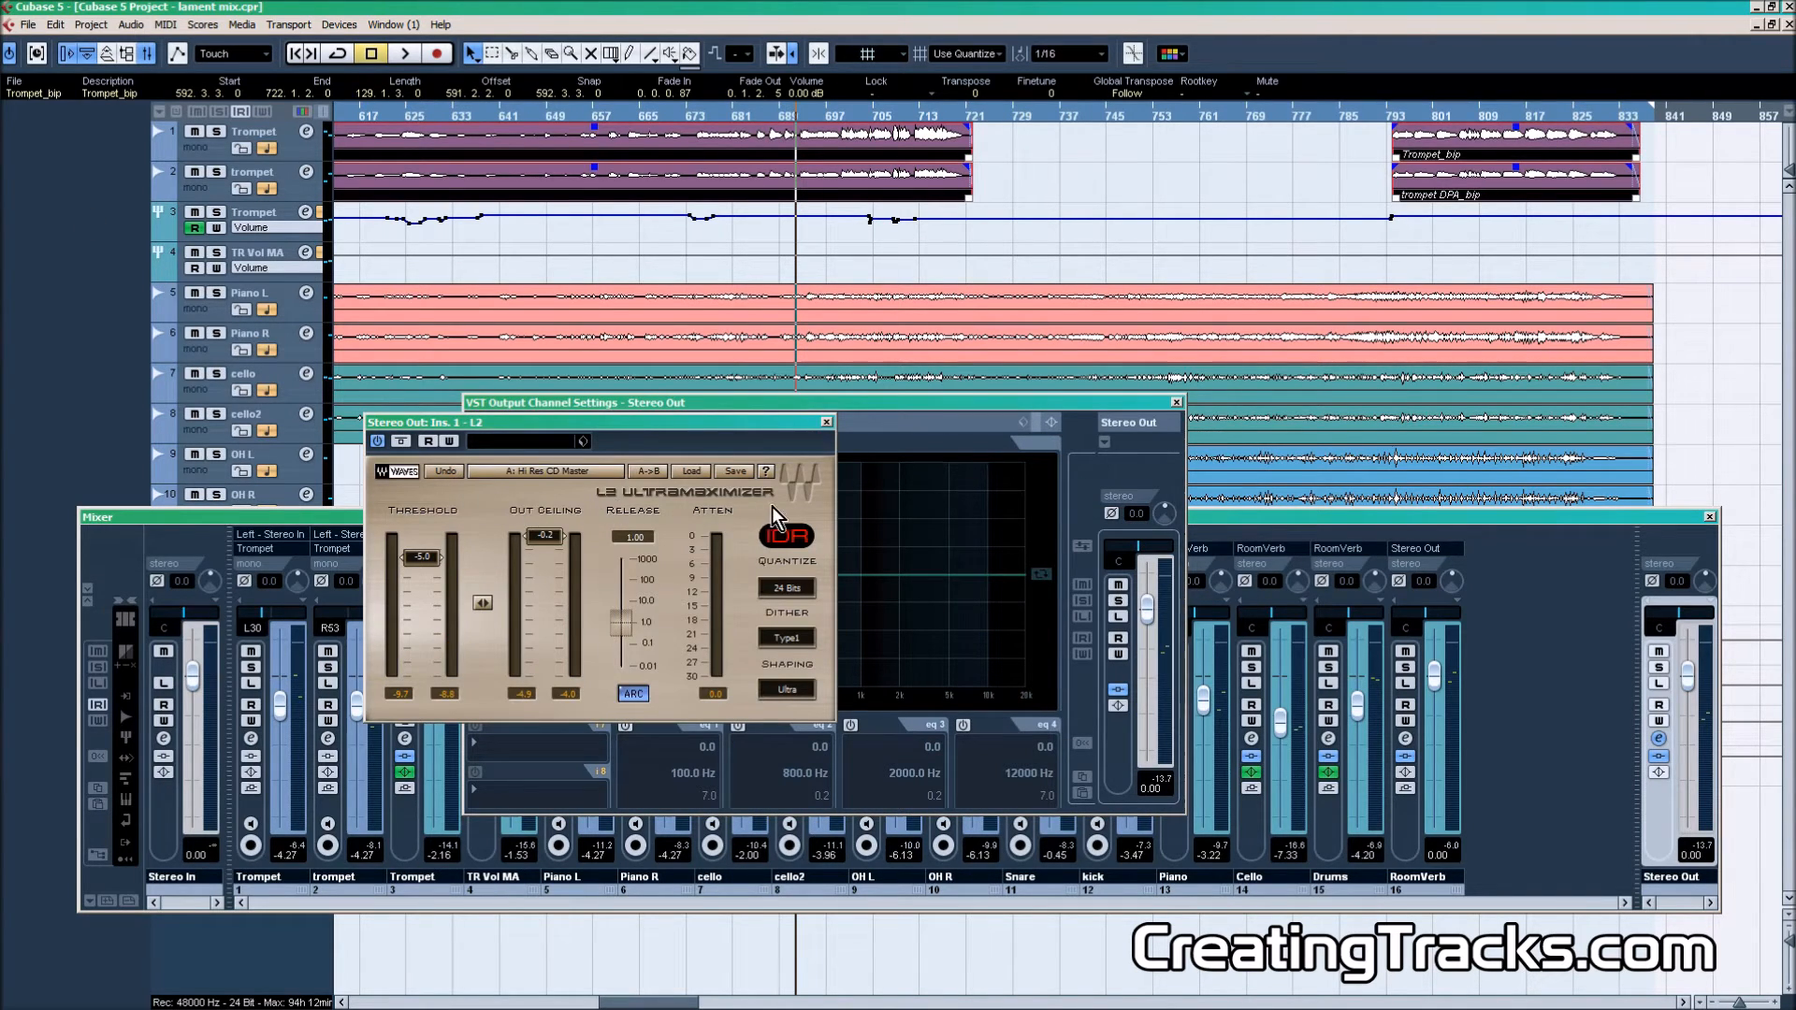
click(827, 423)
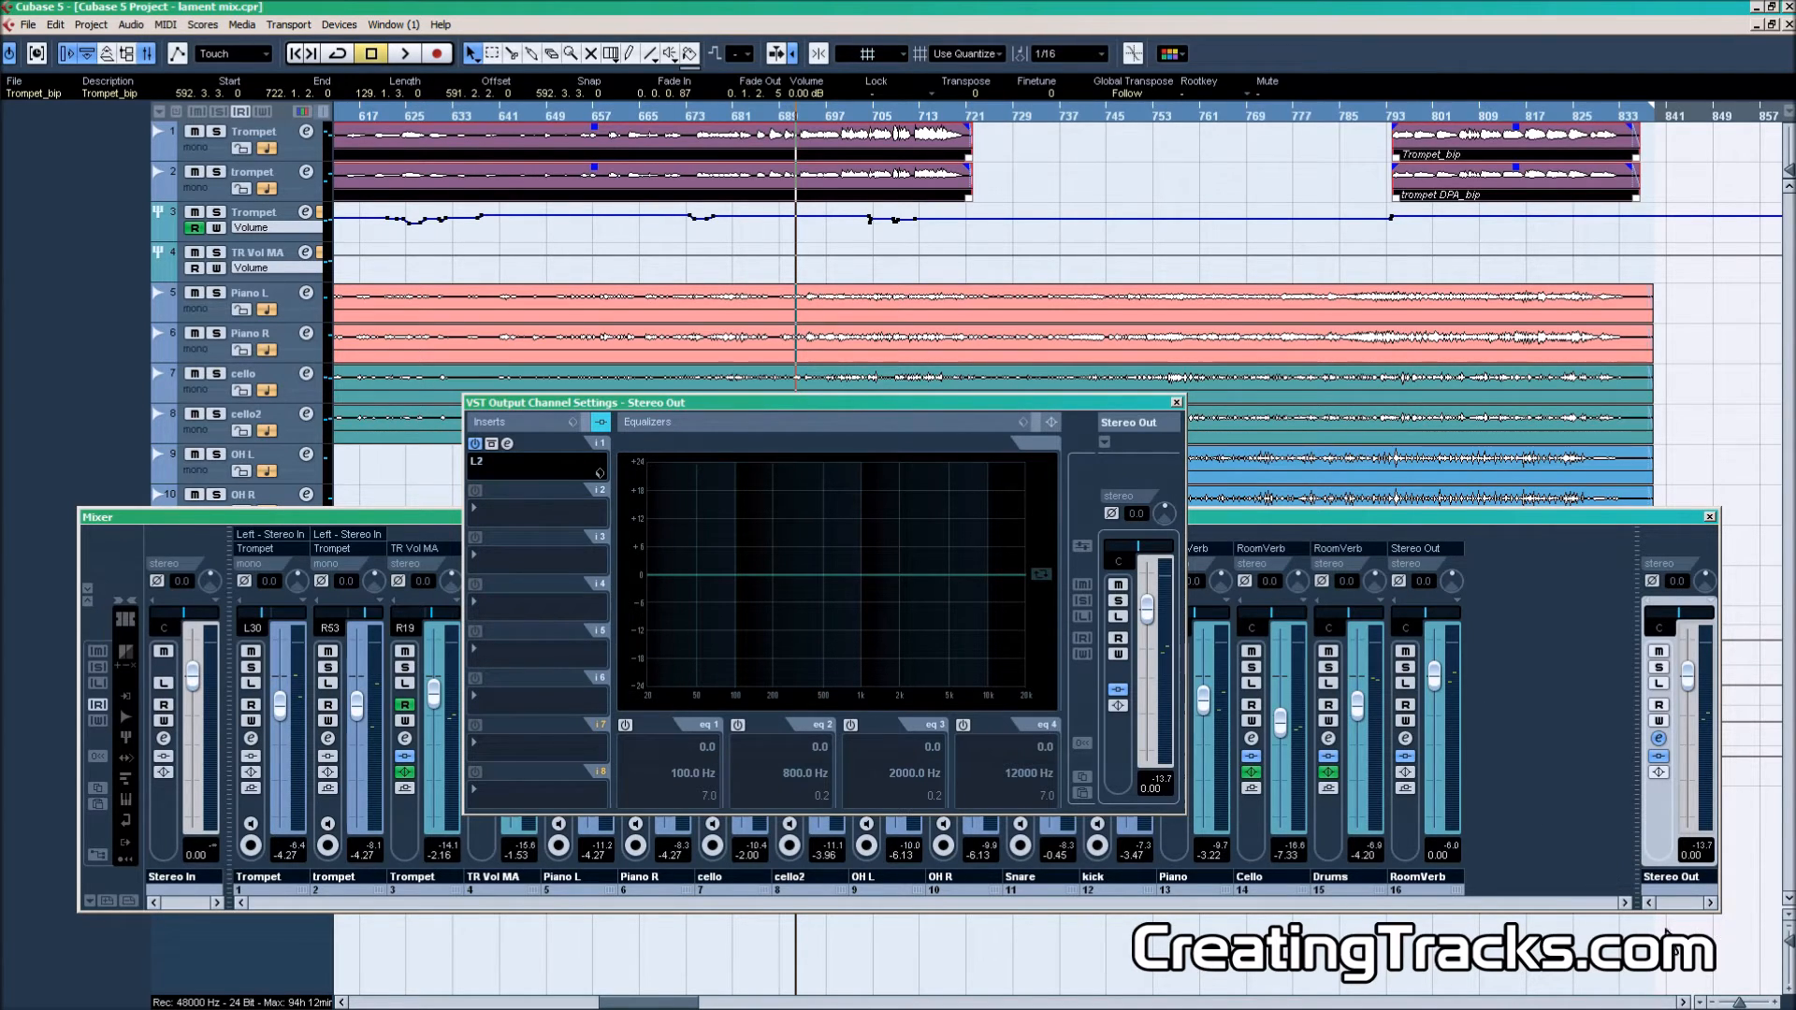
click(1177, 404)
Step: Reset the Stereo Out peak level and play the mix from bar 673
click(694, 109)
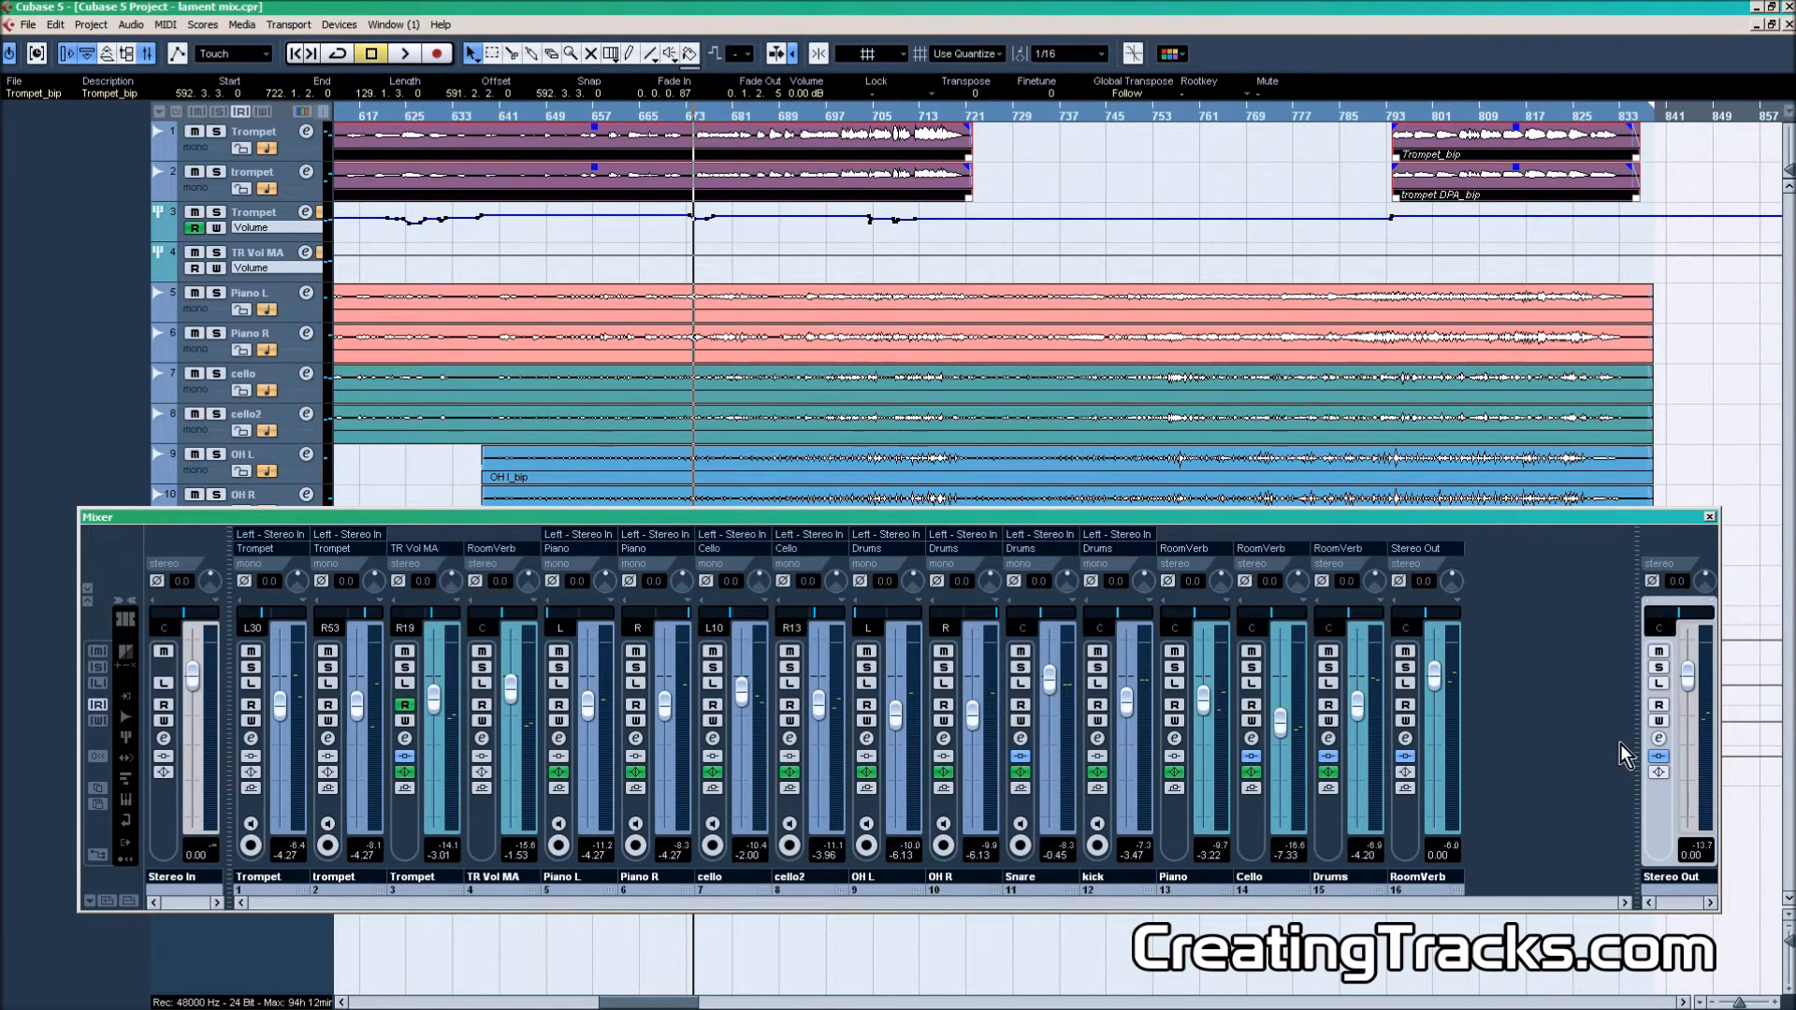
click(1705, 844)
key(space)
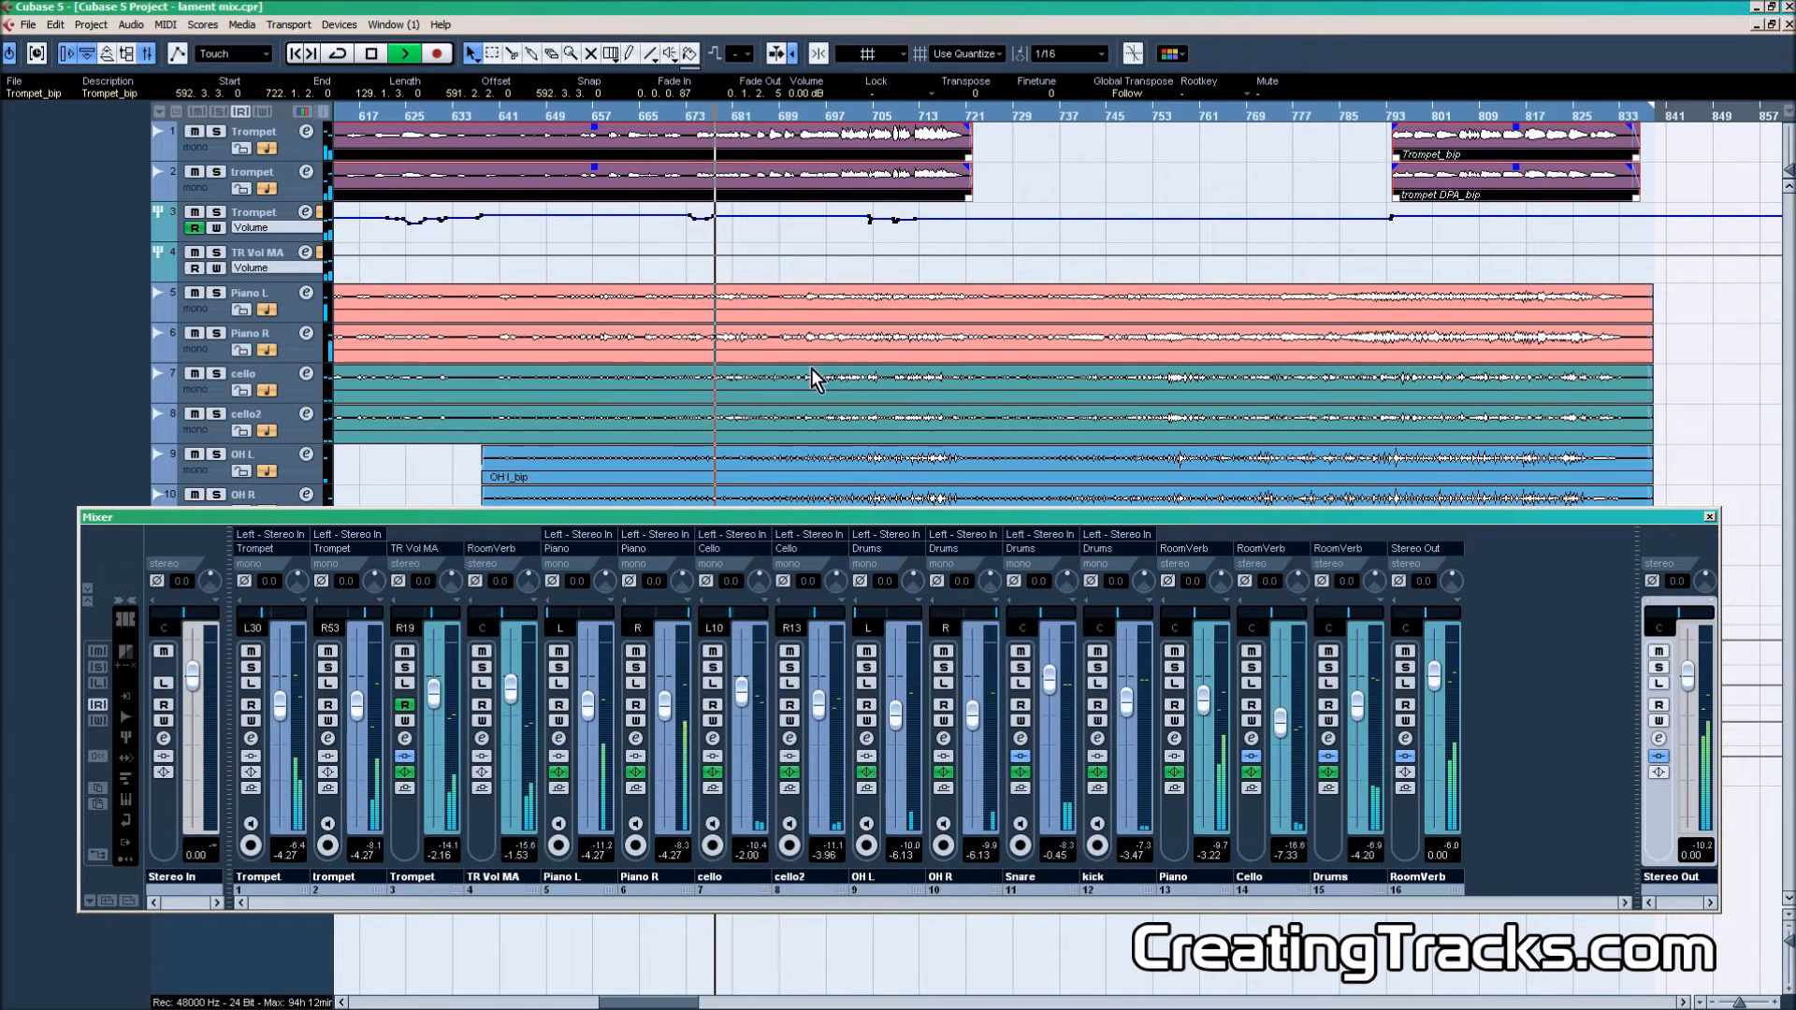
Step: Bypass, re-enable and bypass again the Stereo Out inserts during playback to compare the mix with and without L2
click(1660, 760)
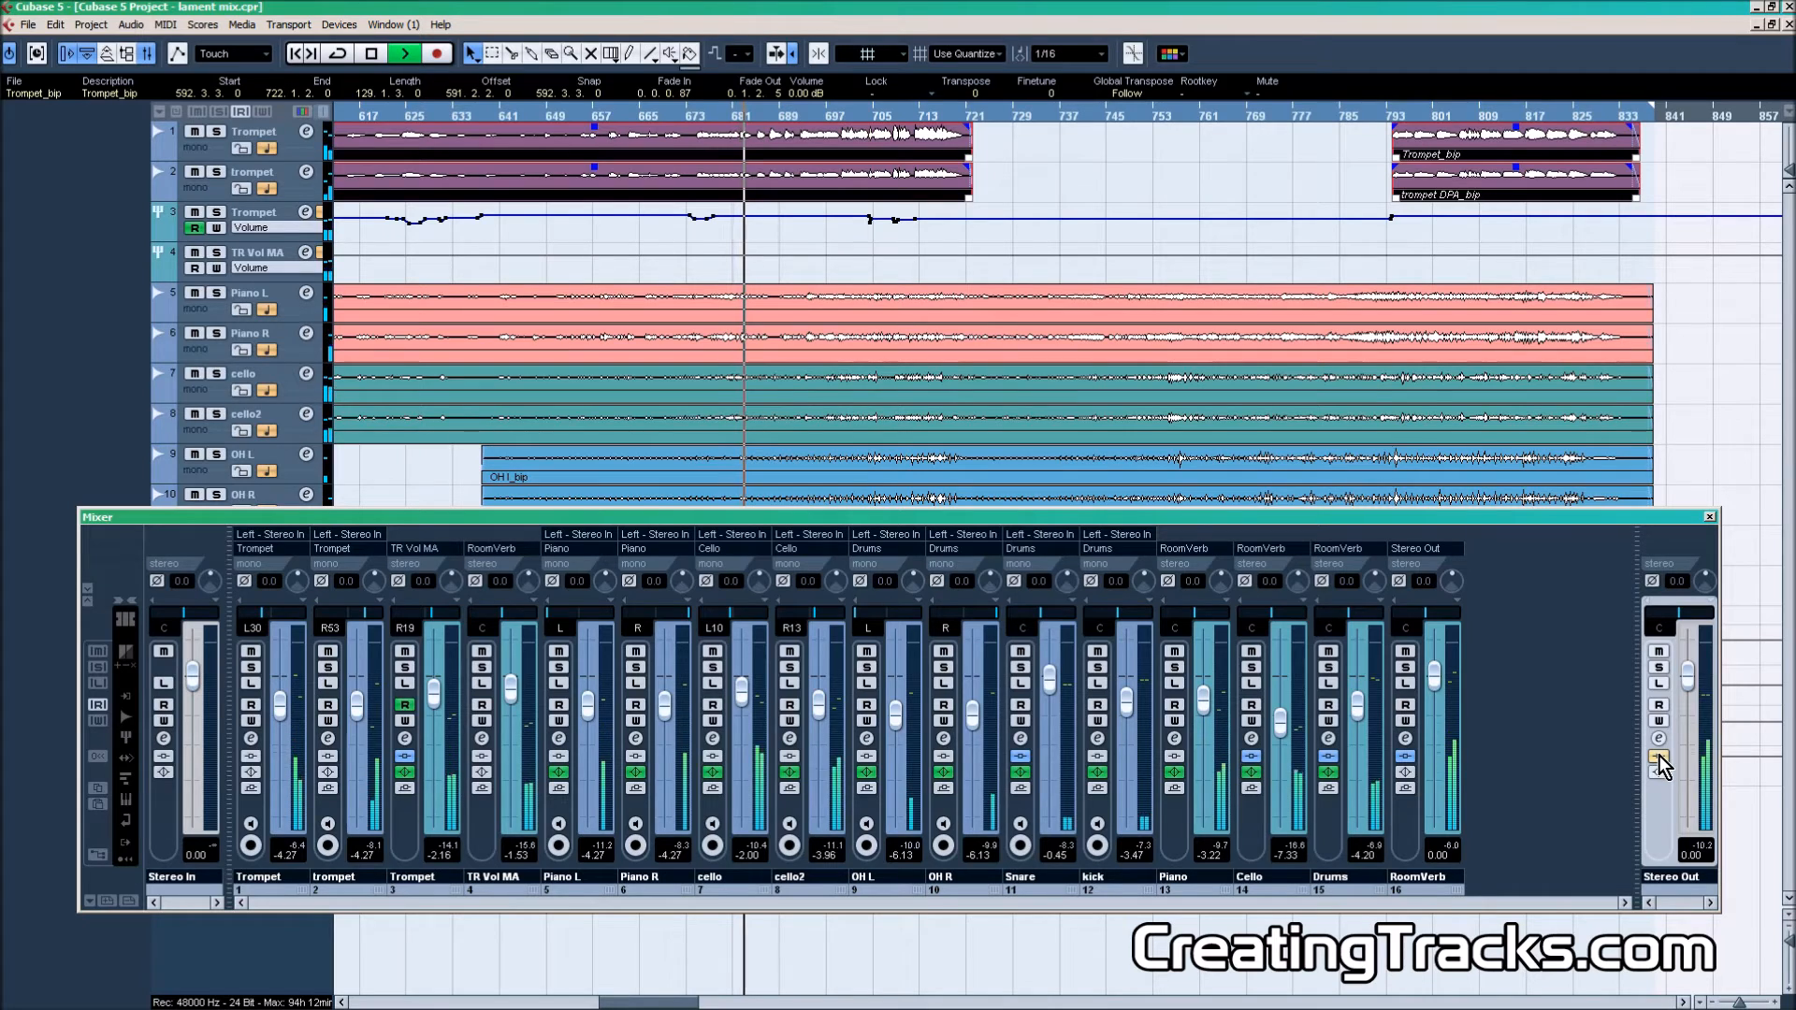
click(1660, 759)
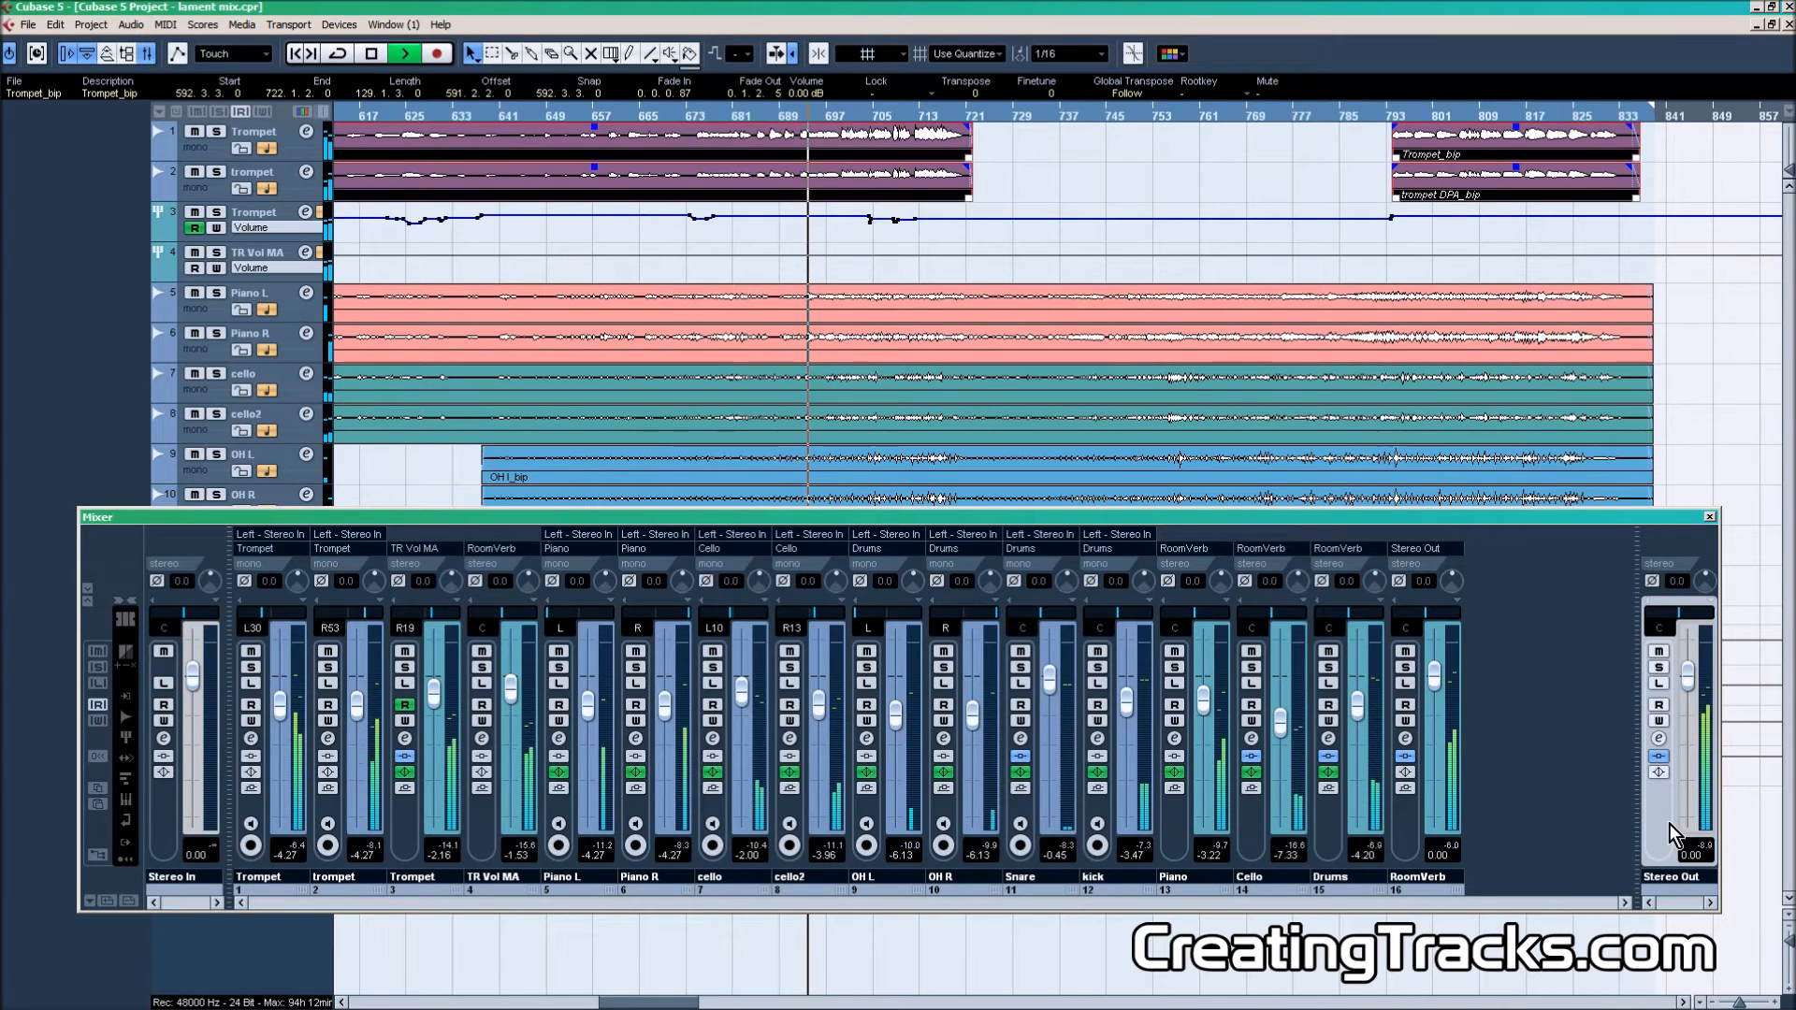
click(1655, 756)
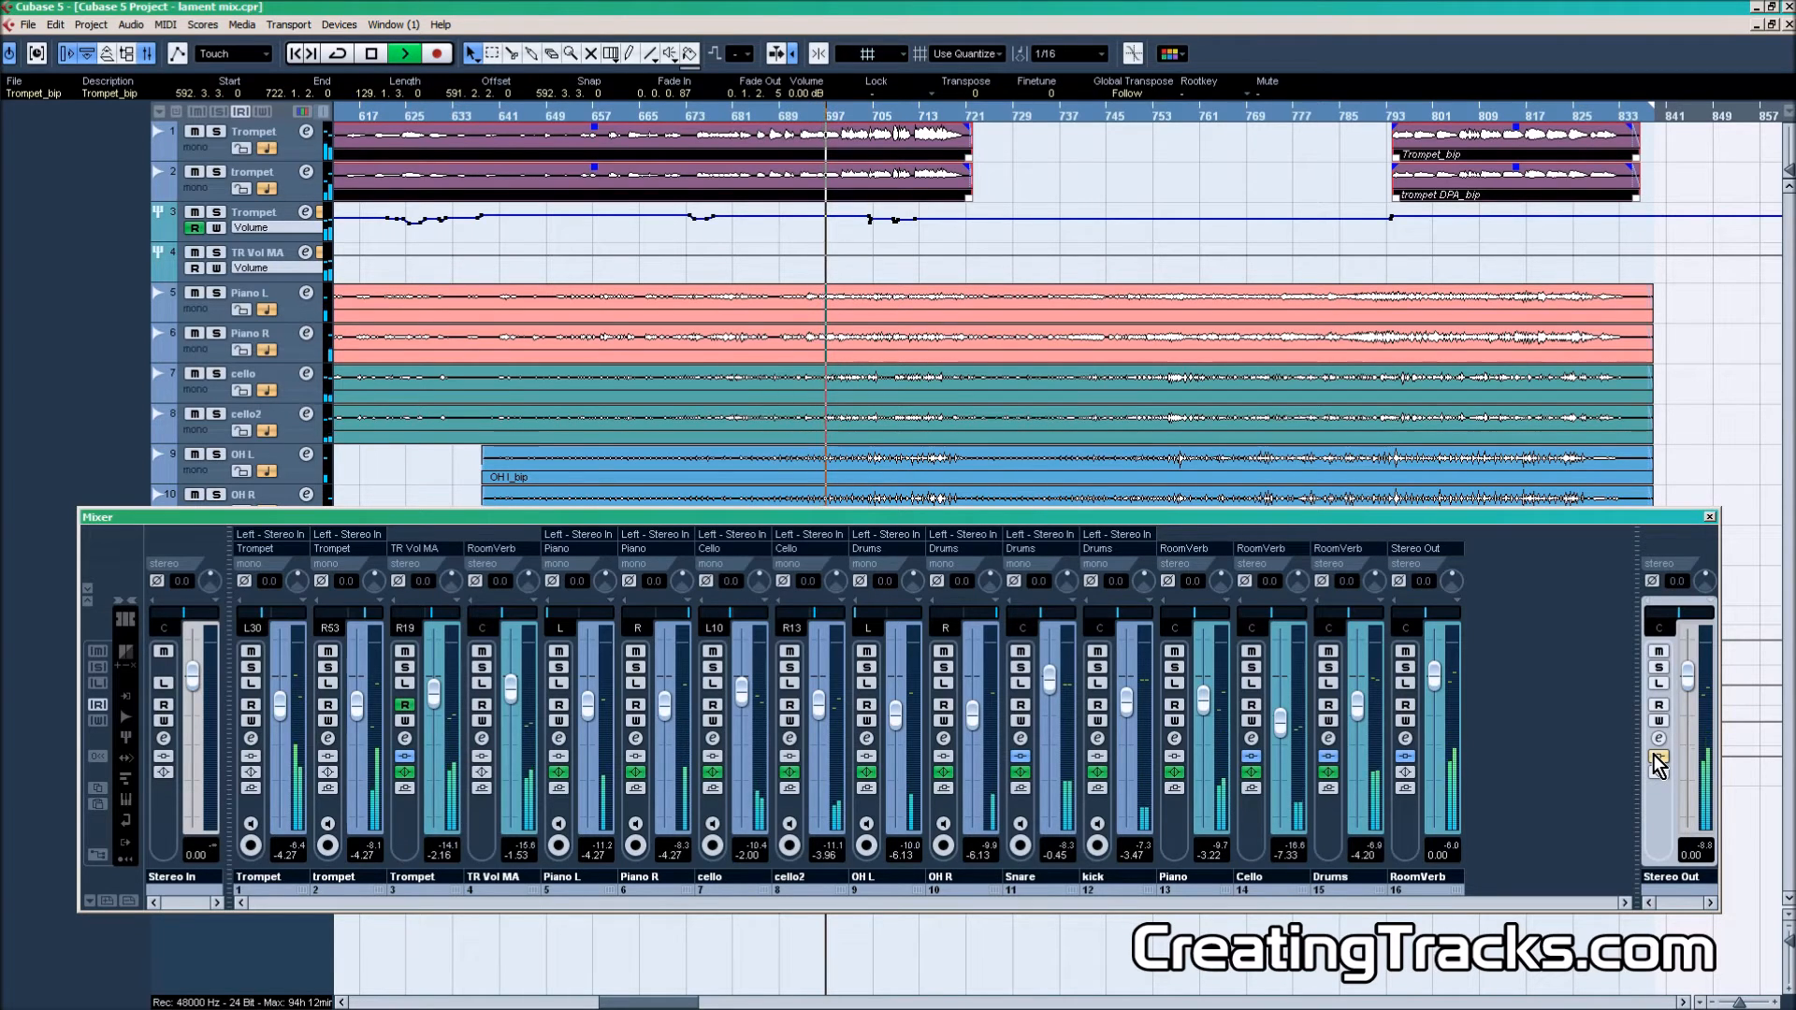
Step: Toggle the Stereo Out insert bypass during playback, leave the inserts active, then stop playback and close the mixer
click(1654, 756)
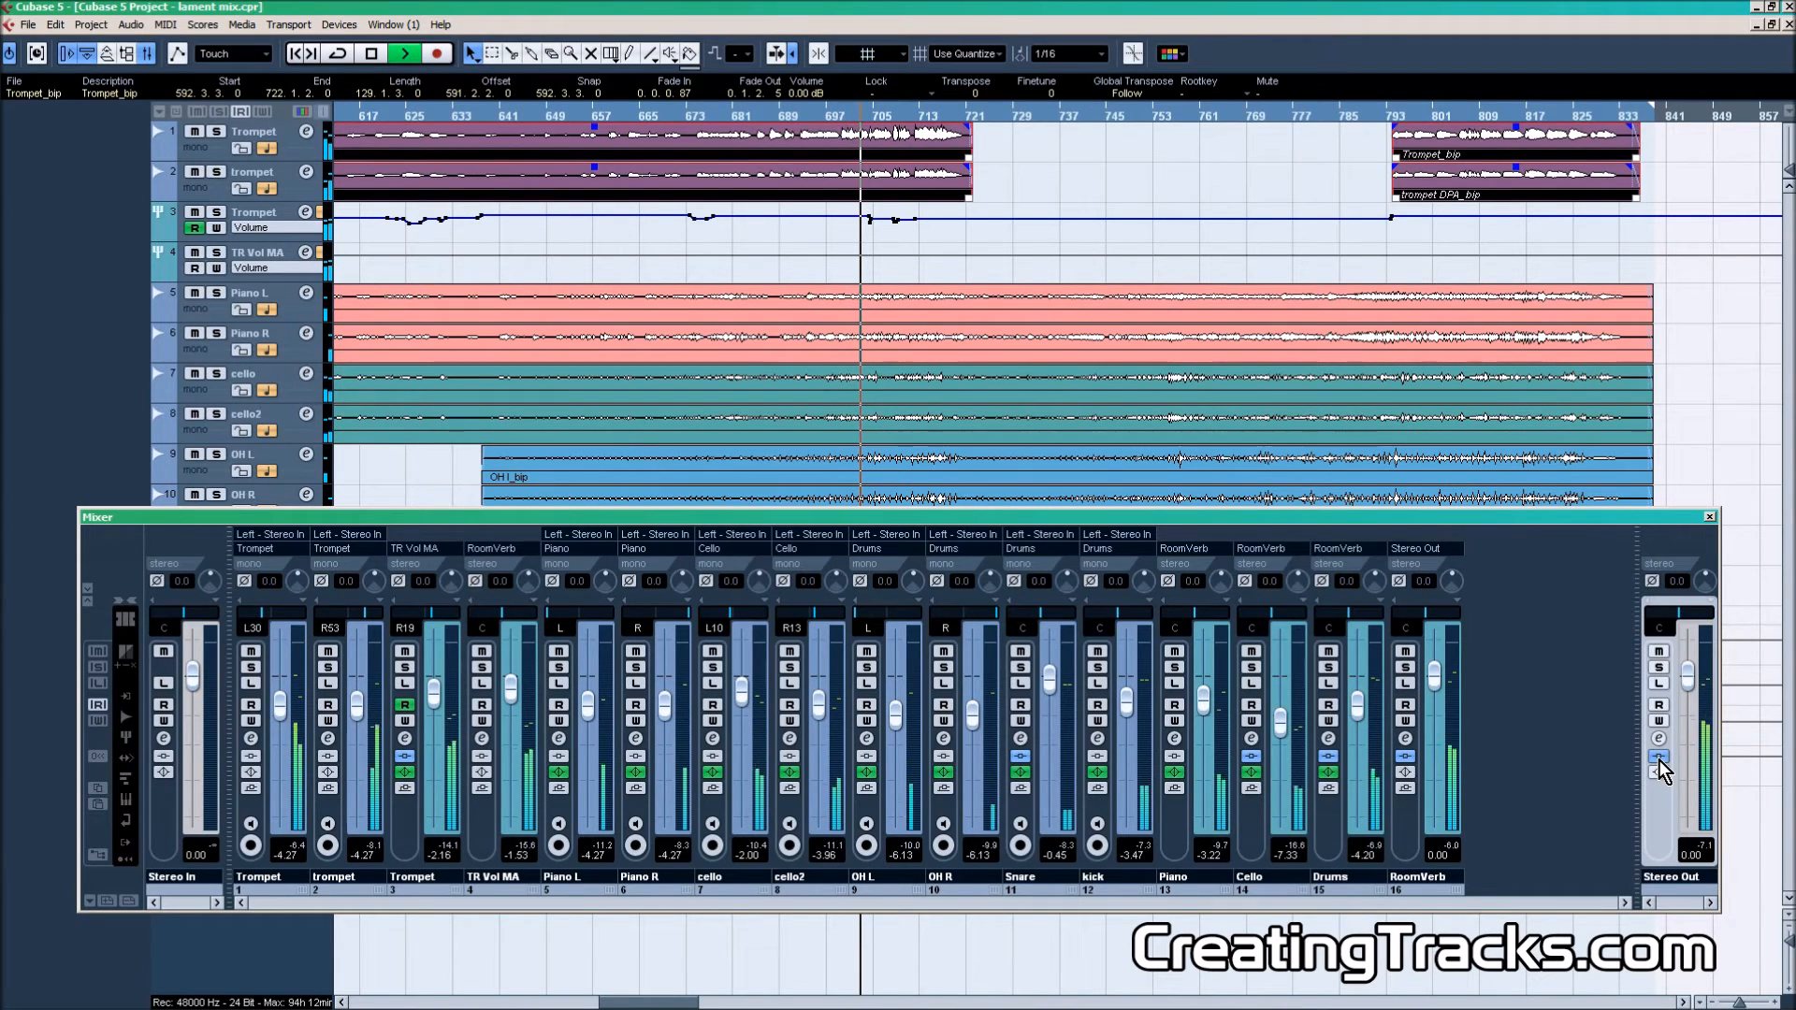
click(1659, 757)
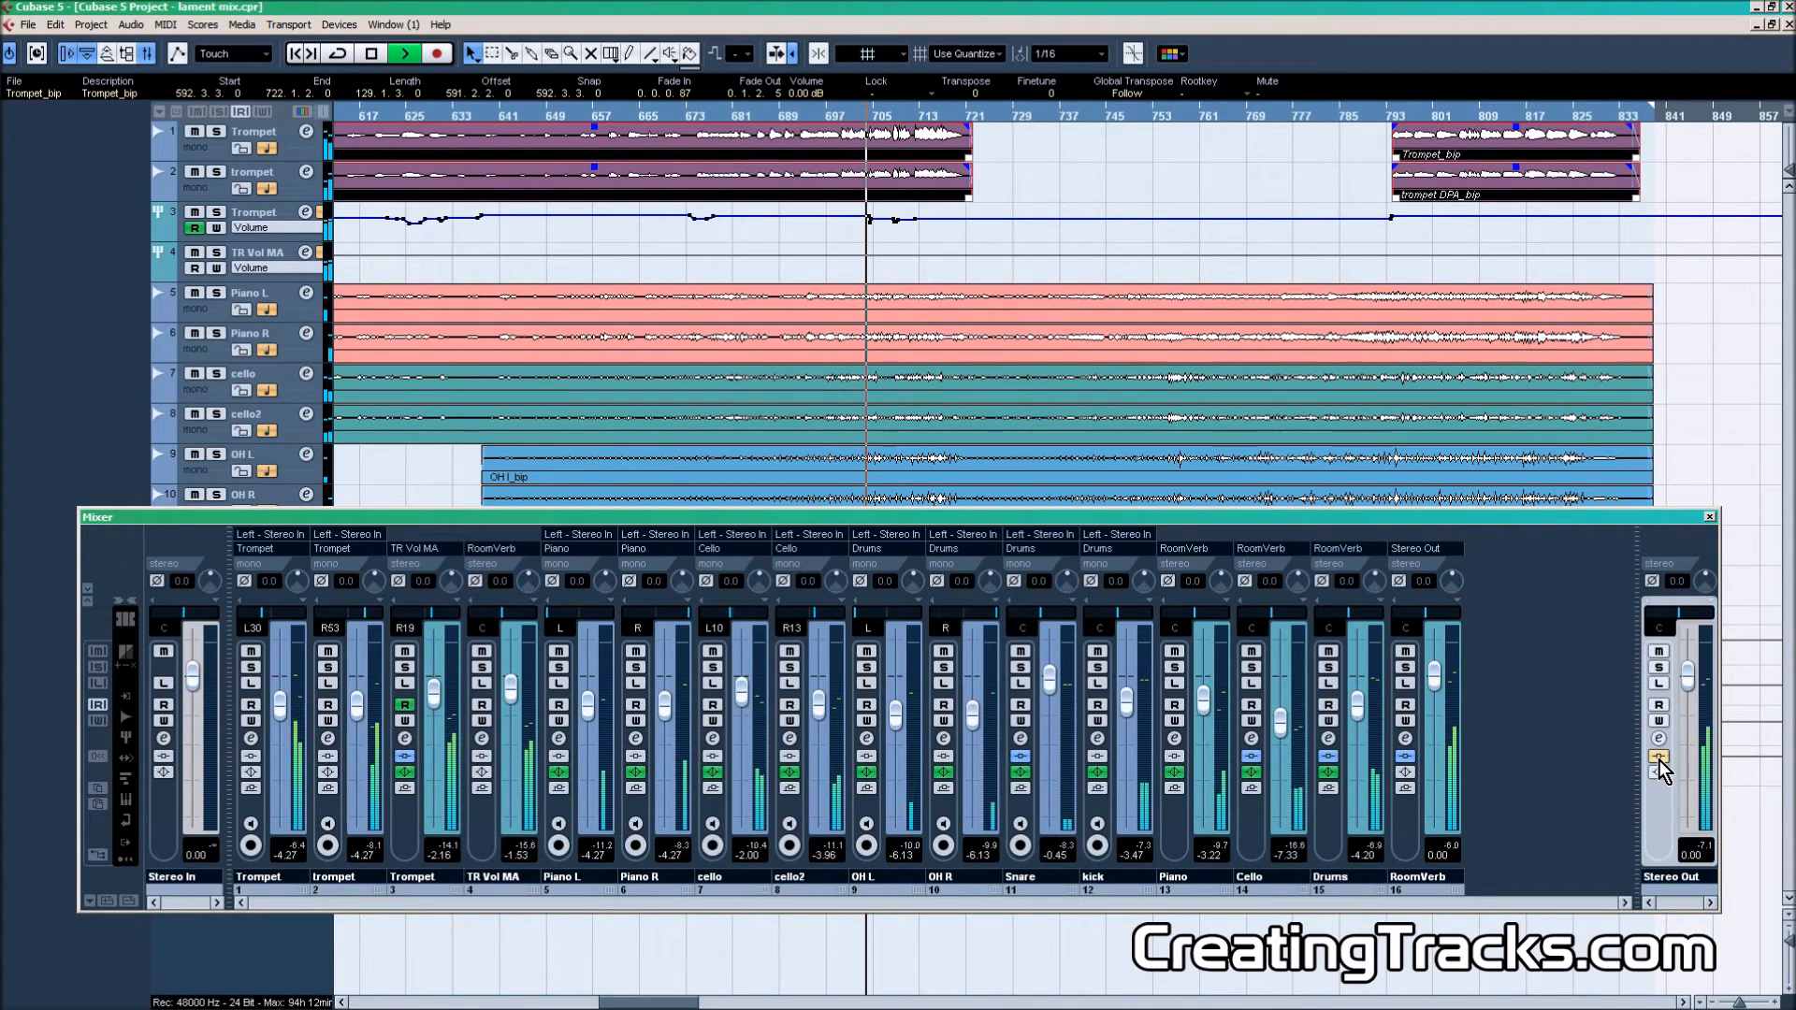
click(1659, 757)
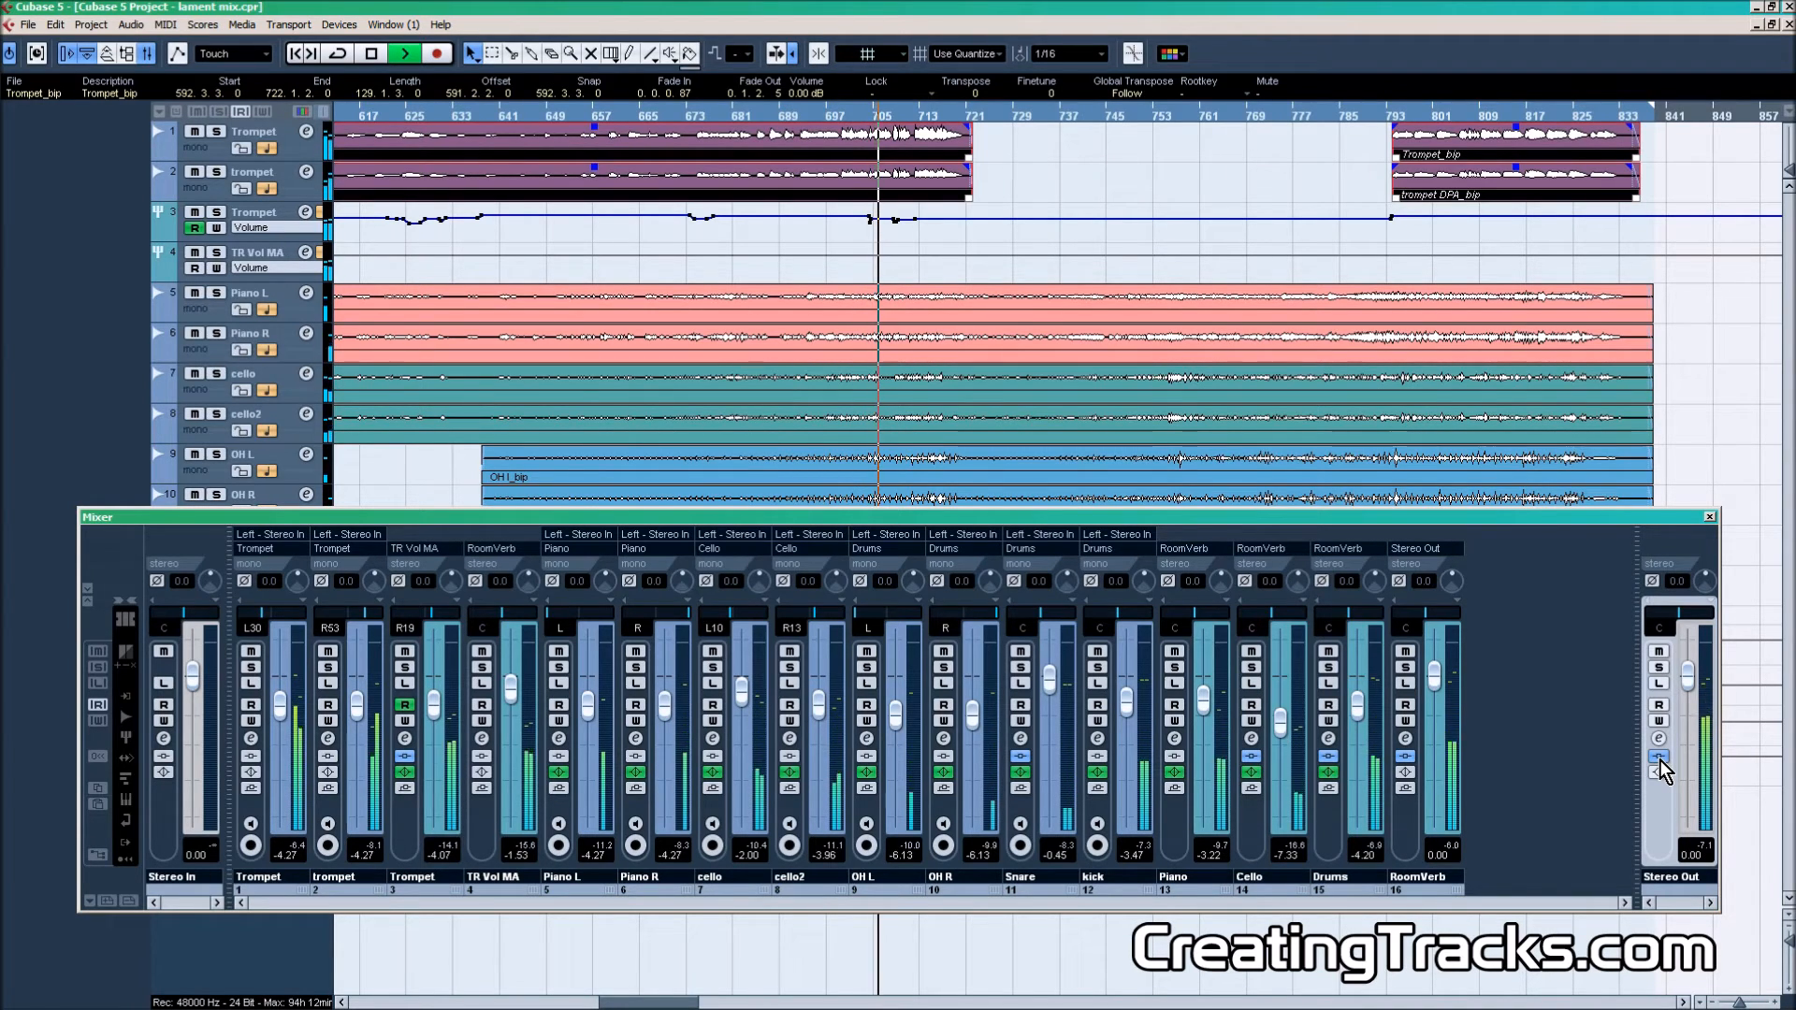
key(space)
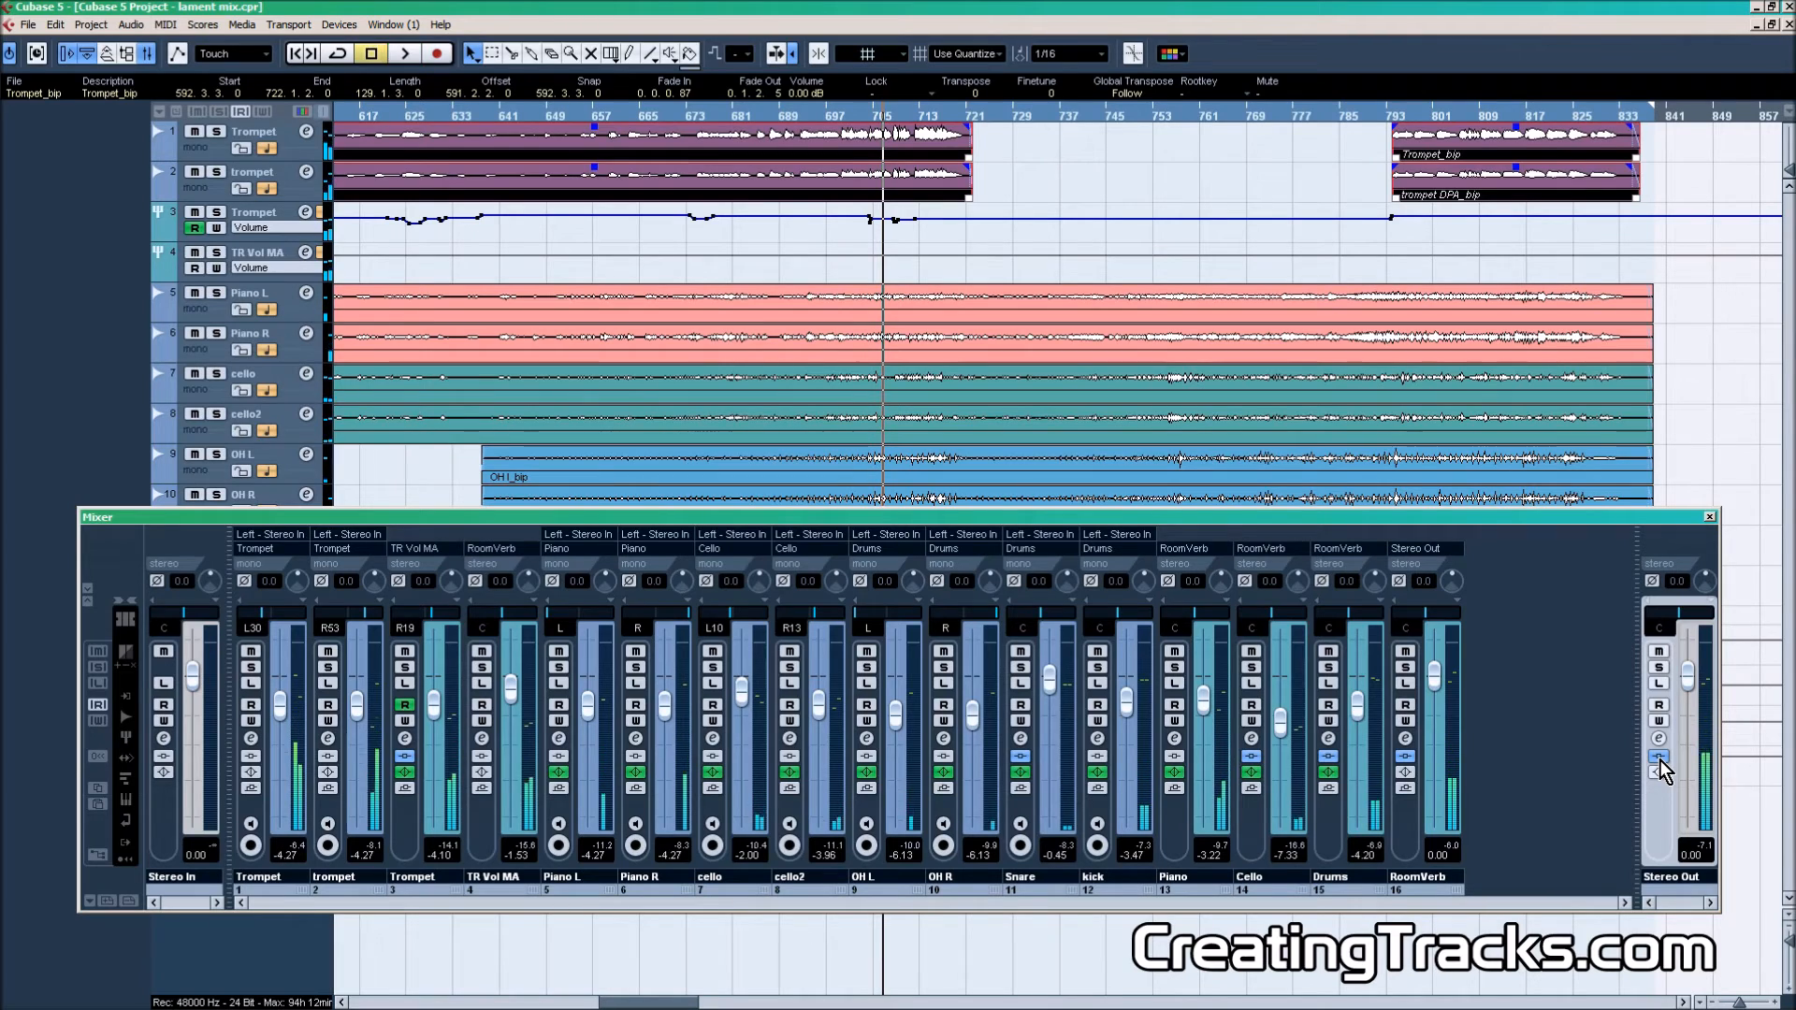
key(F3)
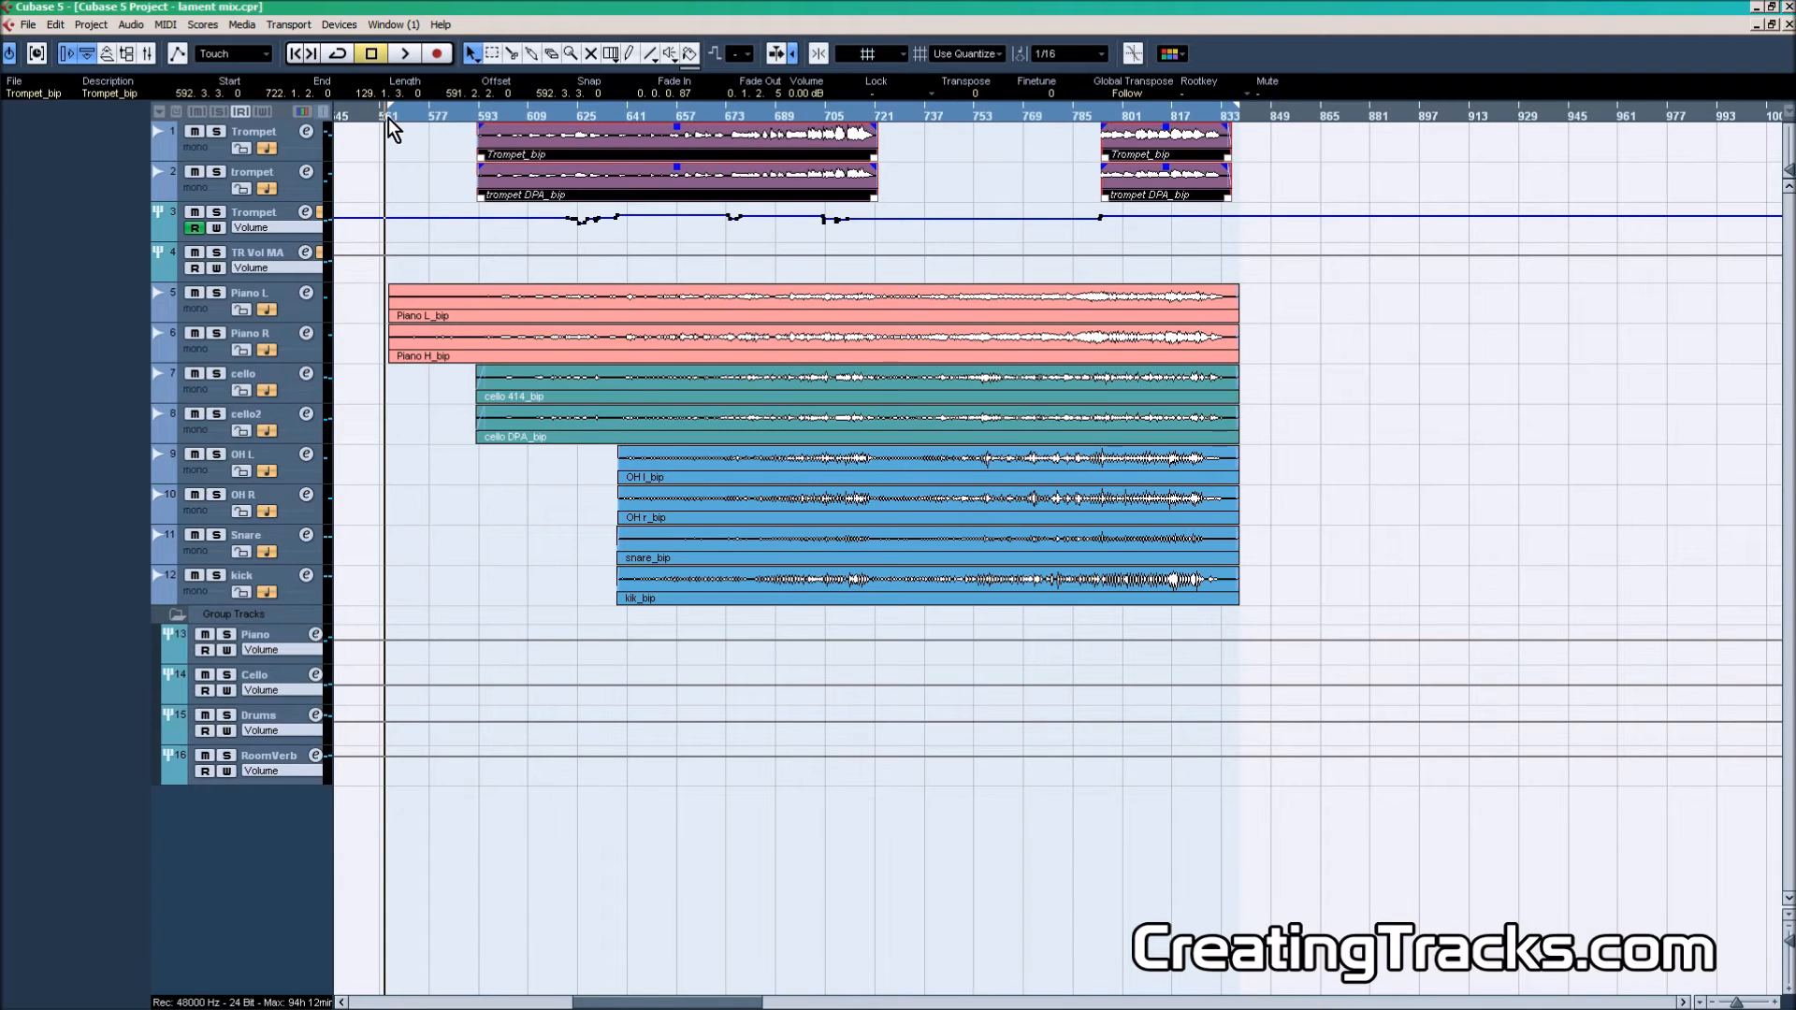
Step: Check the left and right locators against the start of the Piano clips and the end of the recorded clips
drag(389, 118, 393, 161)
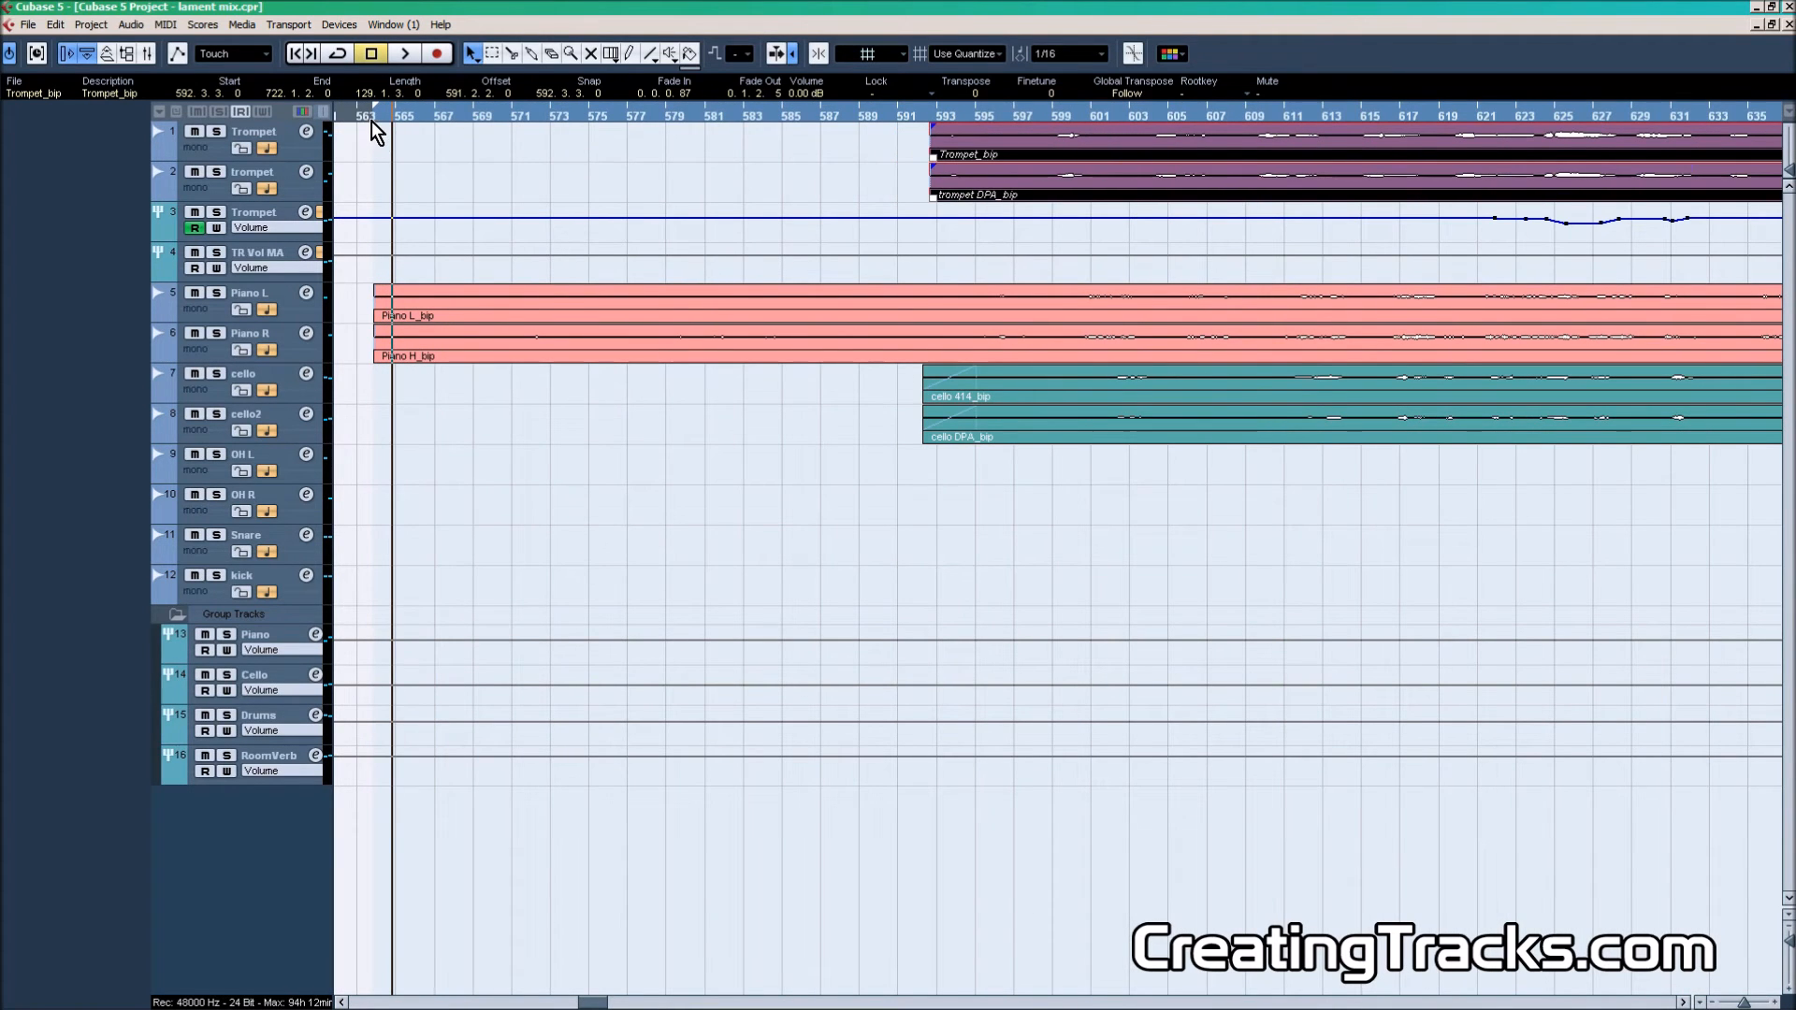
click(373, 121)
click(368, 120)
drag(368, 120, 402, 75)
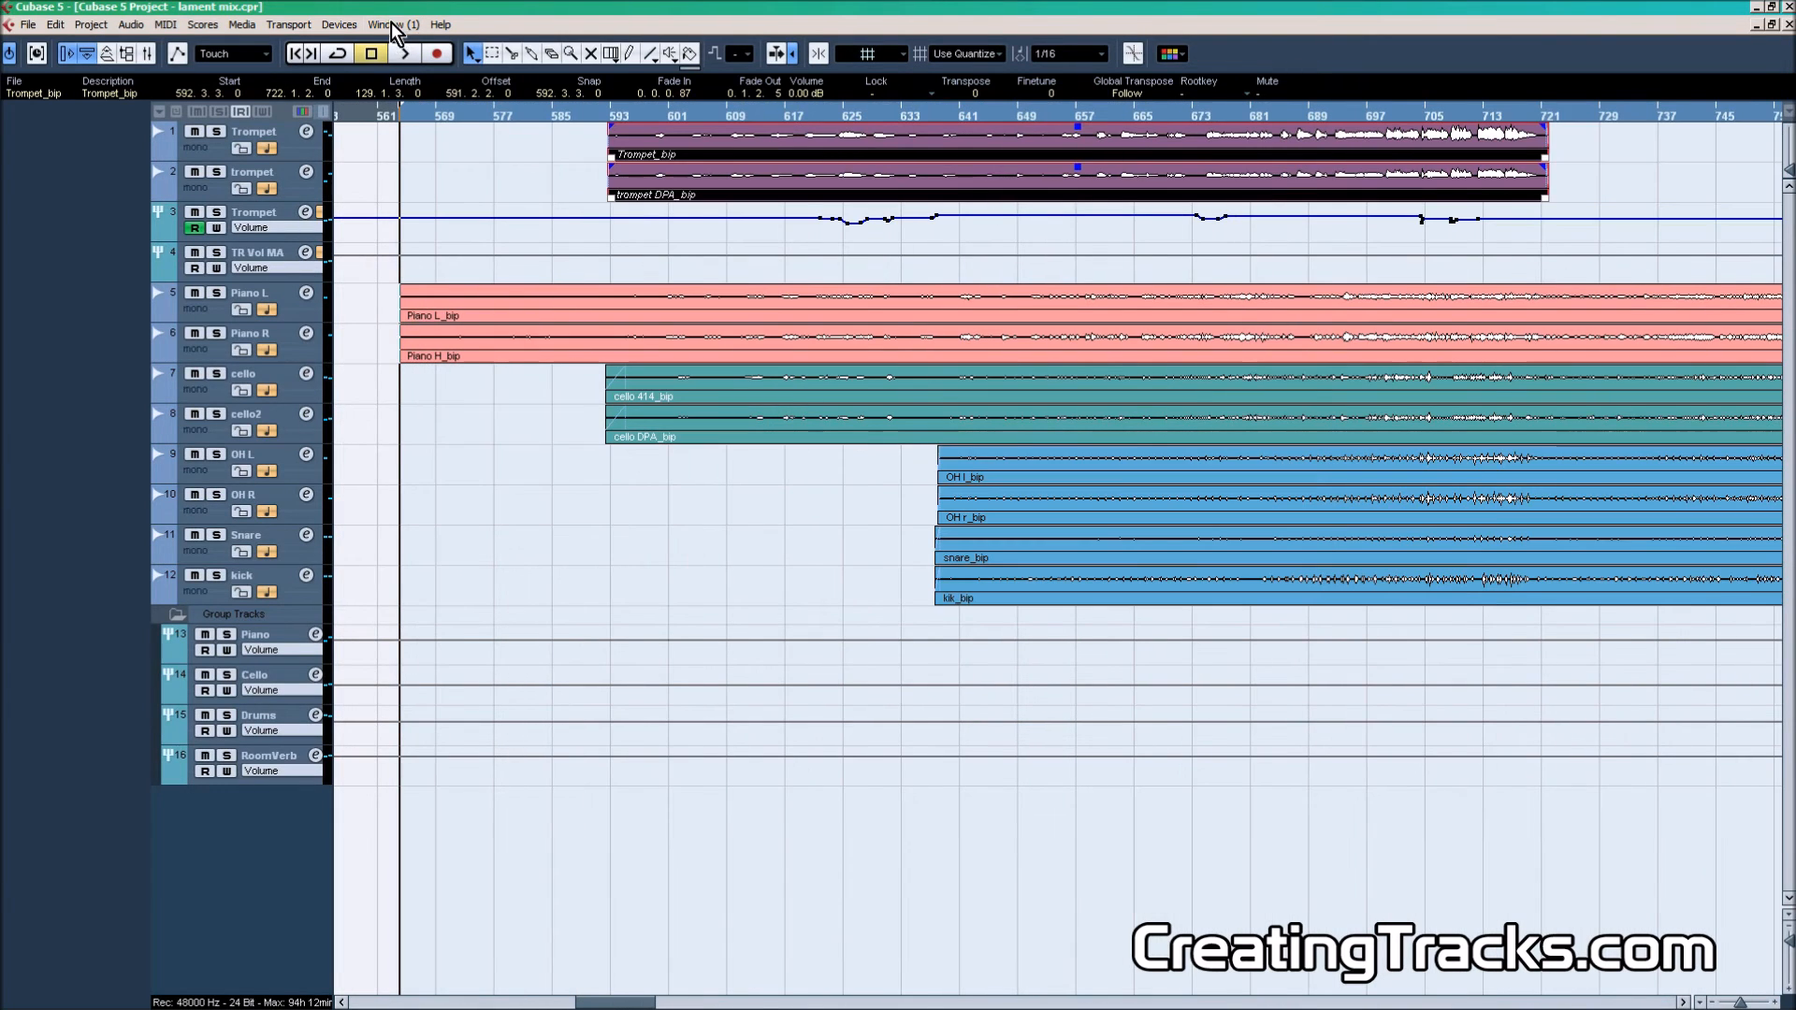
scroll(1581, 156, right, 4)
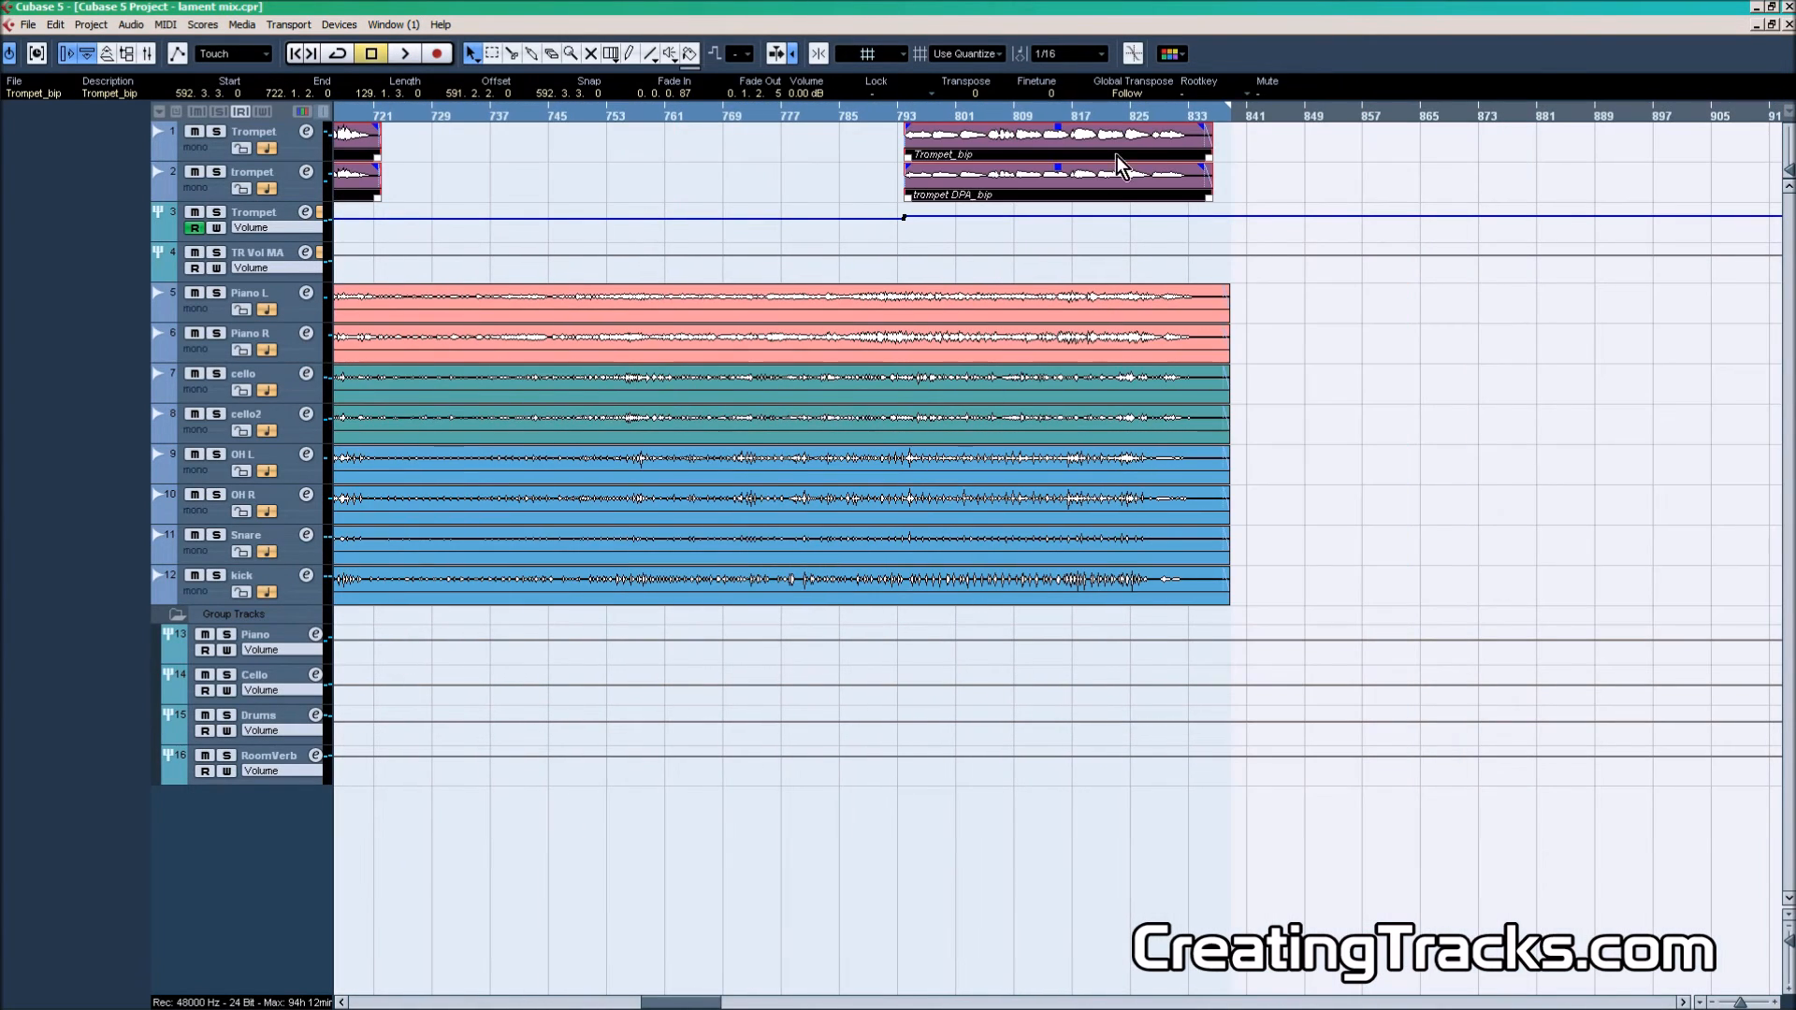
drag(1222, 116, 1218, 176)
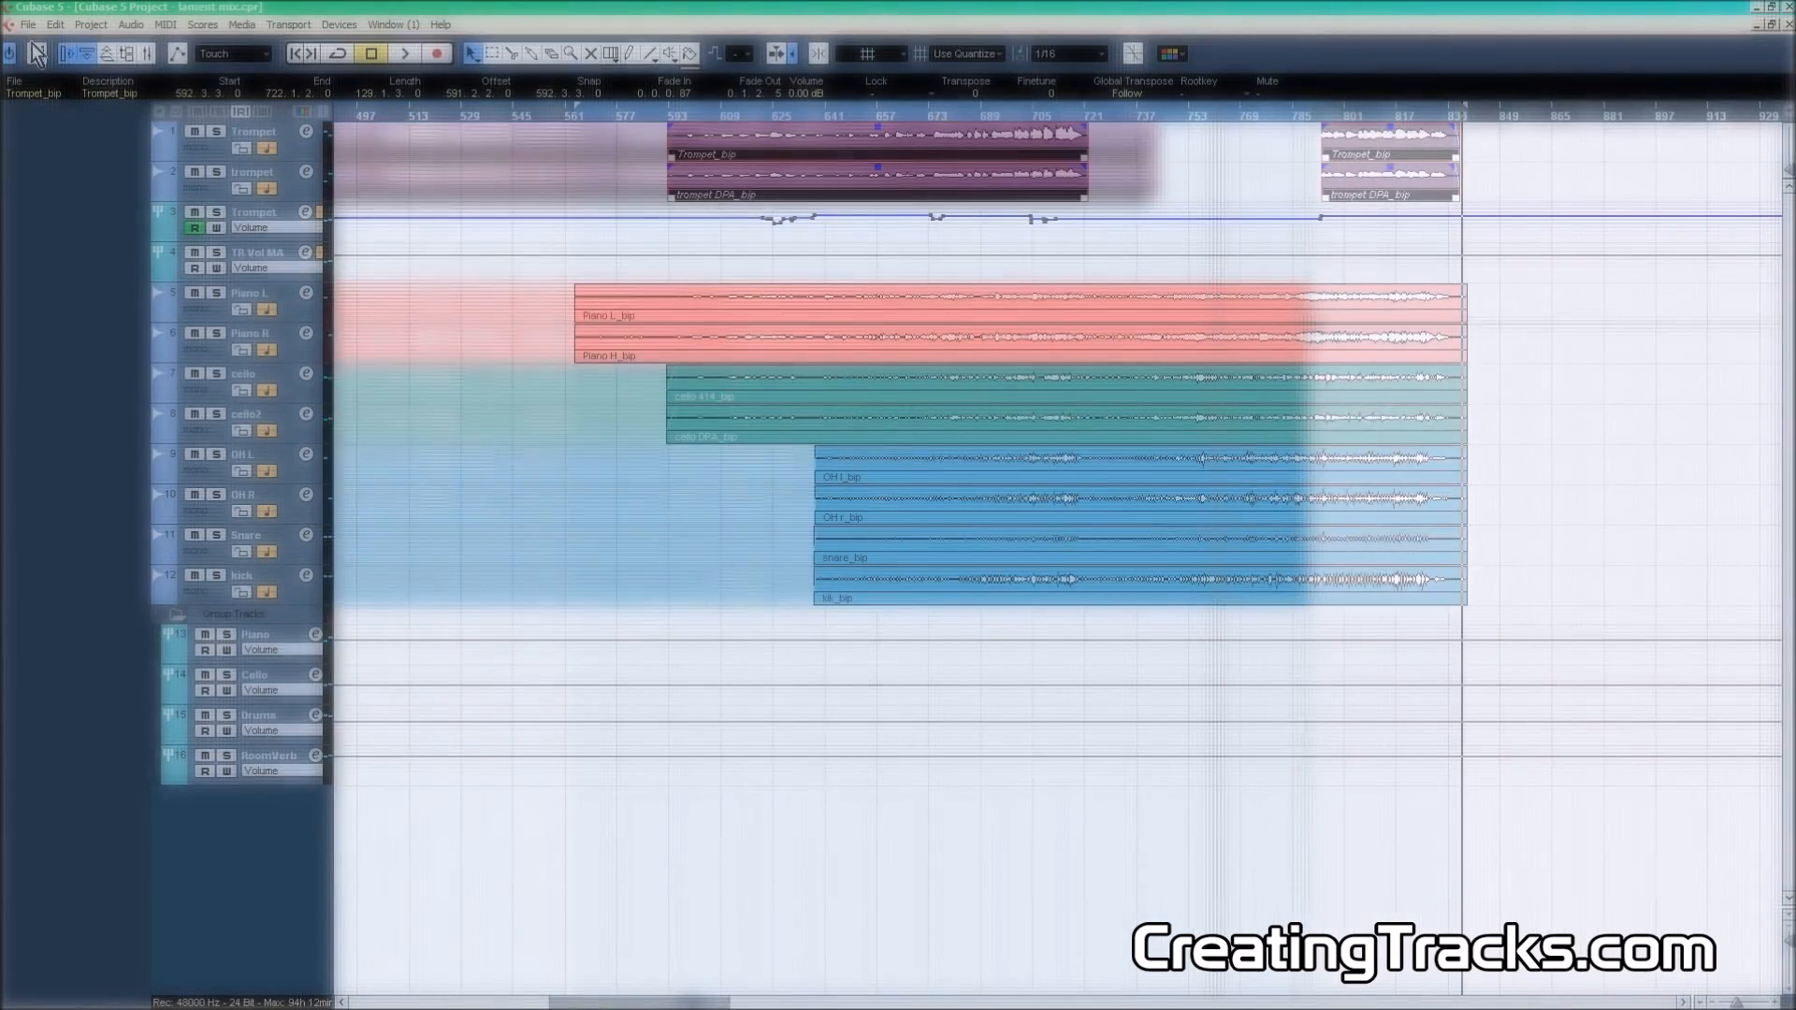
Step: Open the audio mixdown export settings and confirm the file name Lament - final mix
click(29, 25)
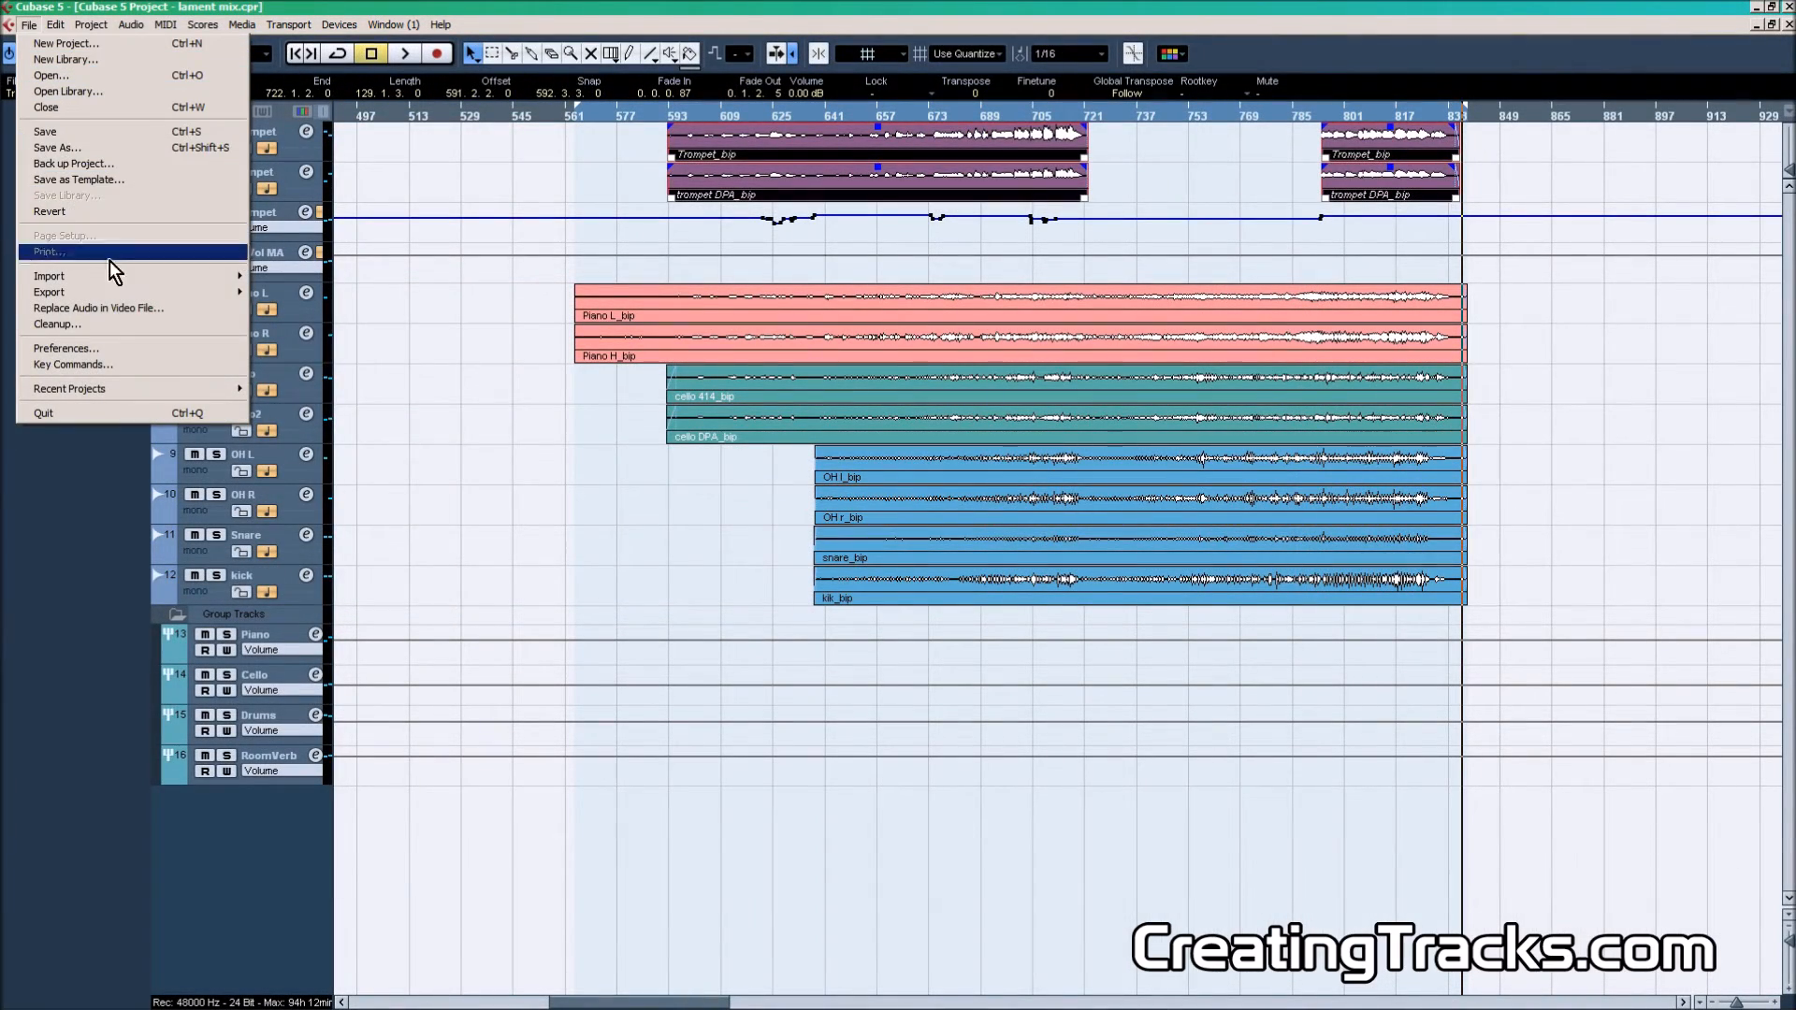
mouse_move(120, 292)
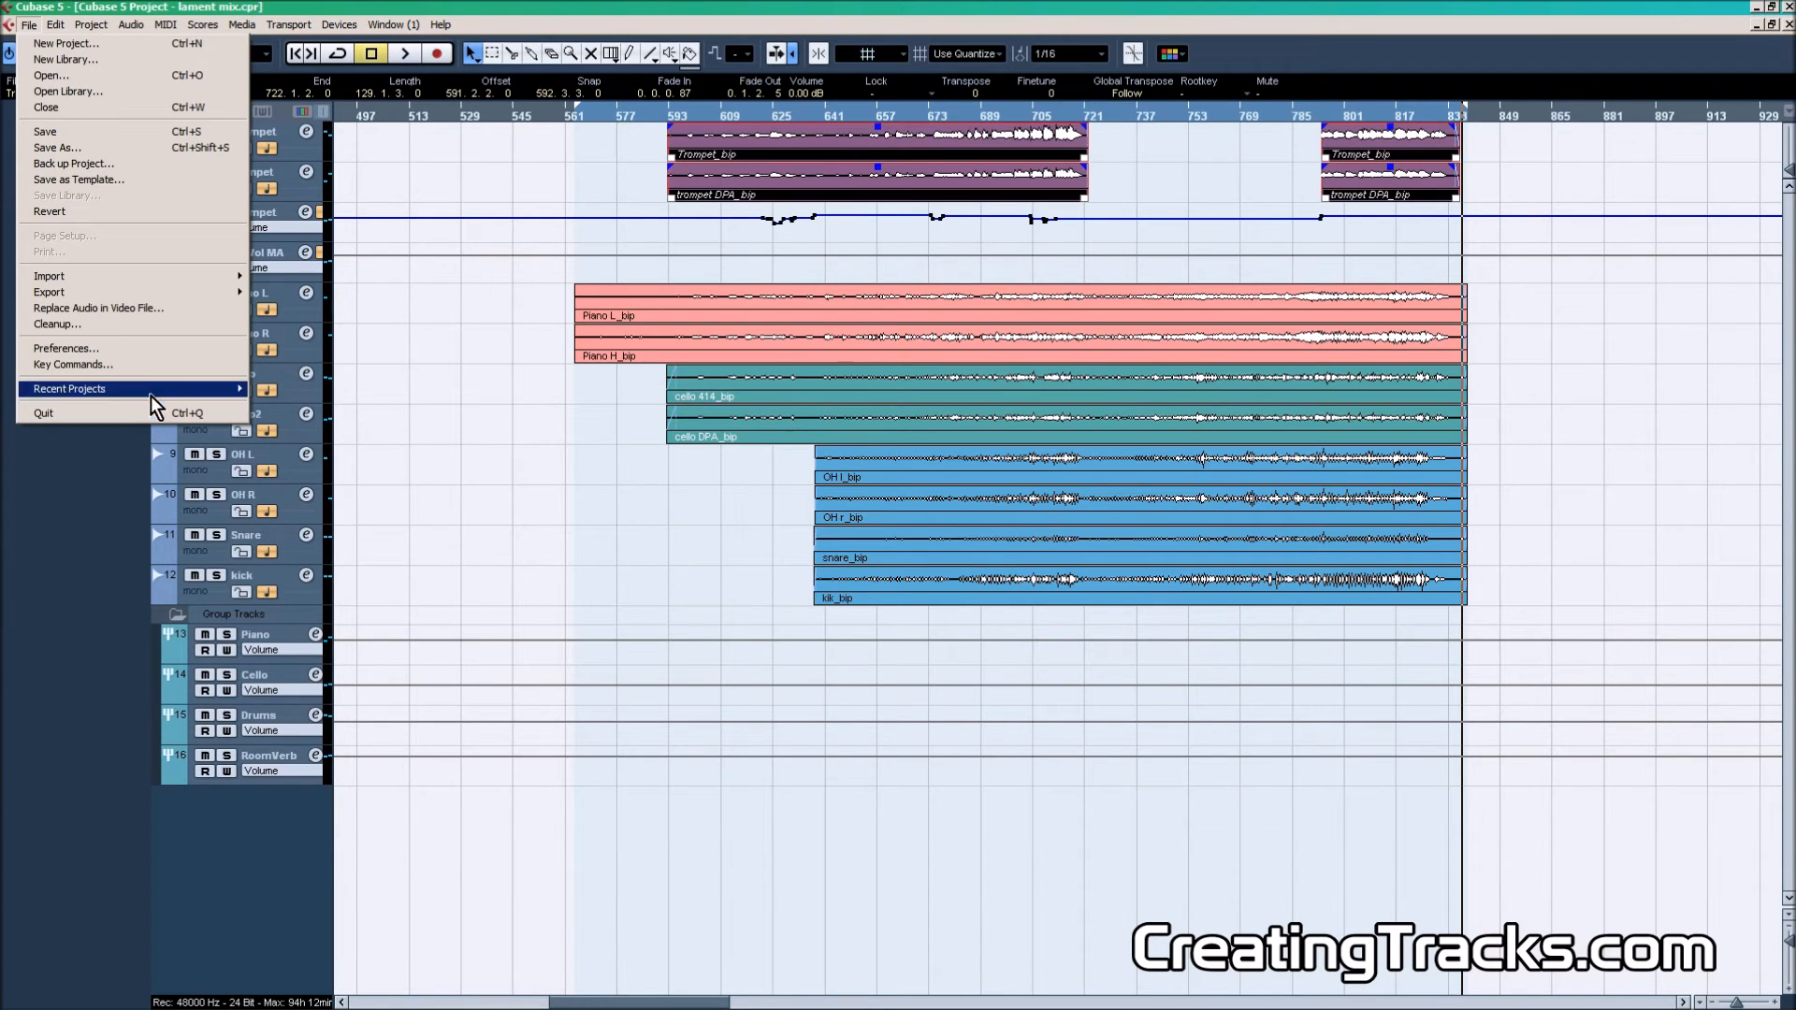
mouse_move(232, 294)
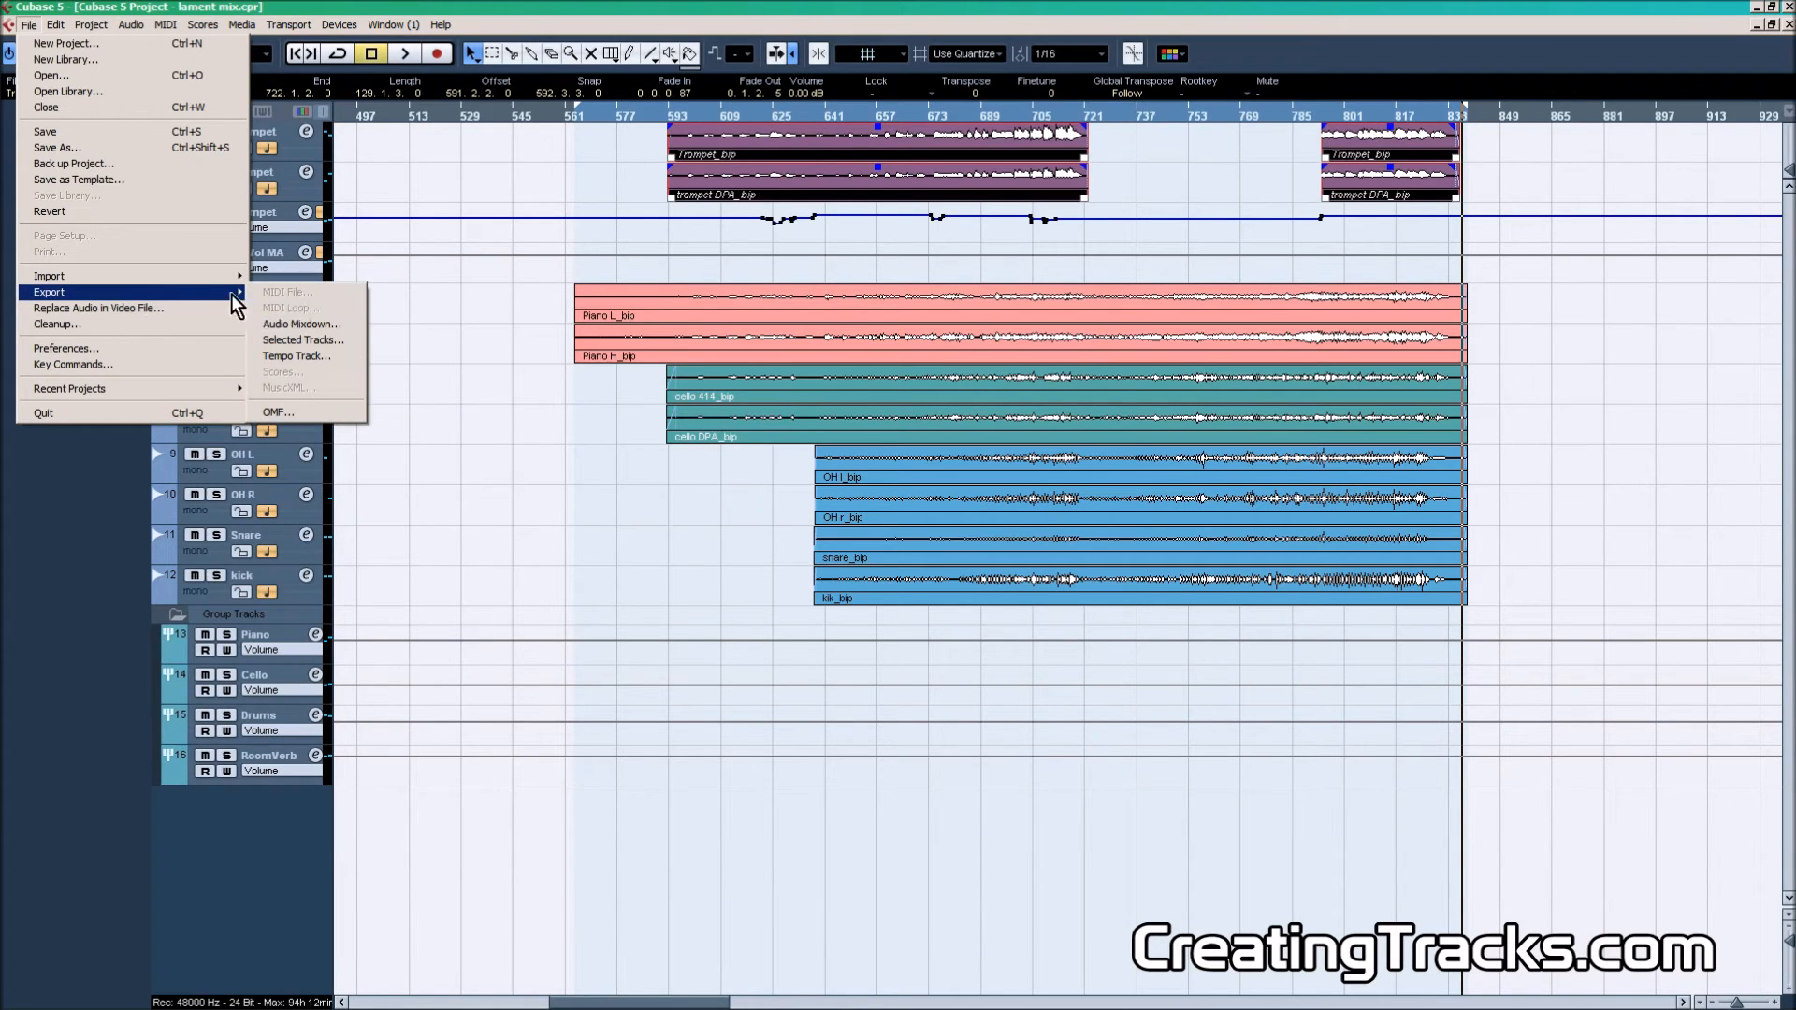
click(284, 320)
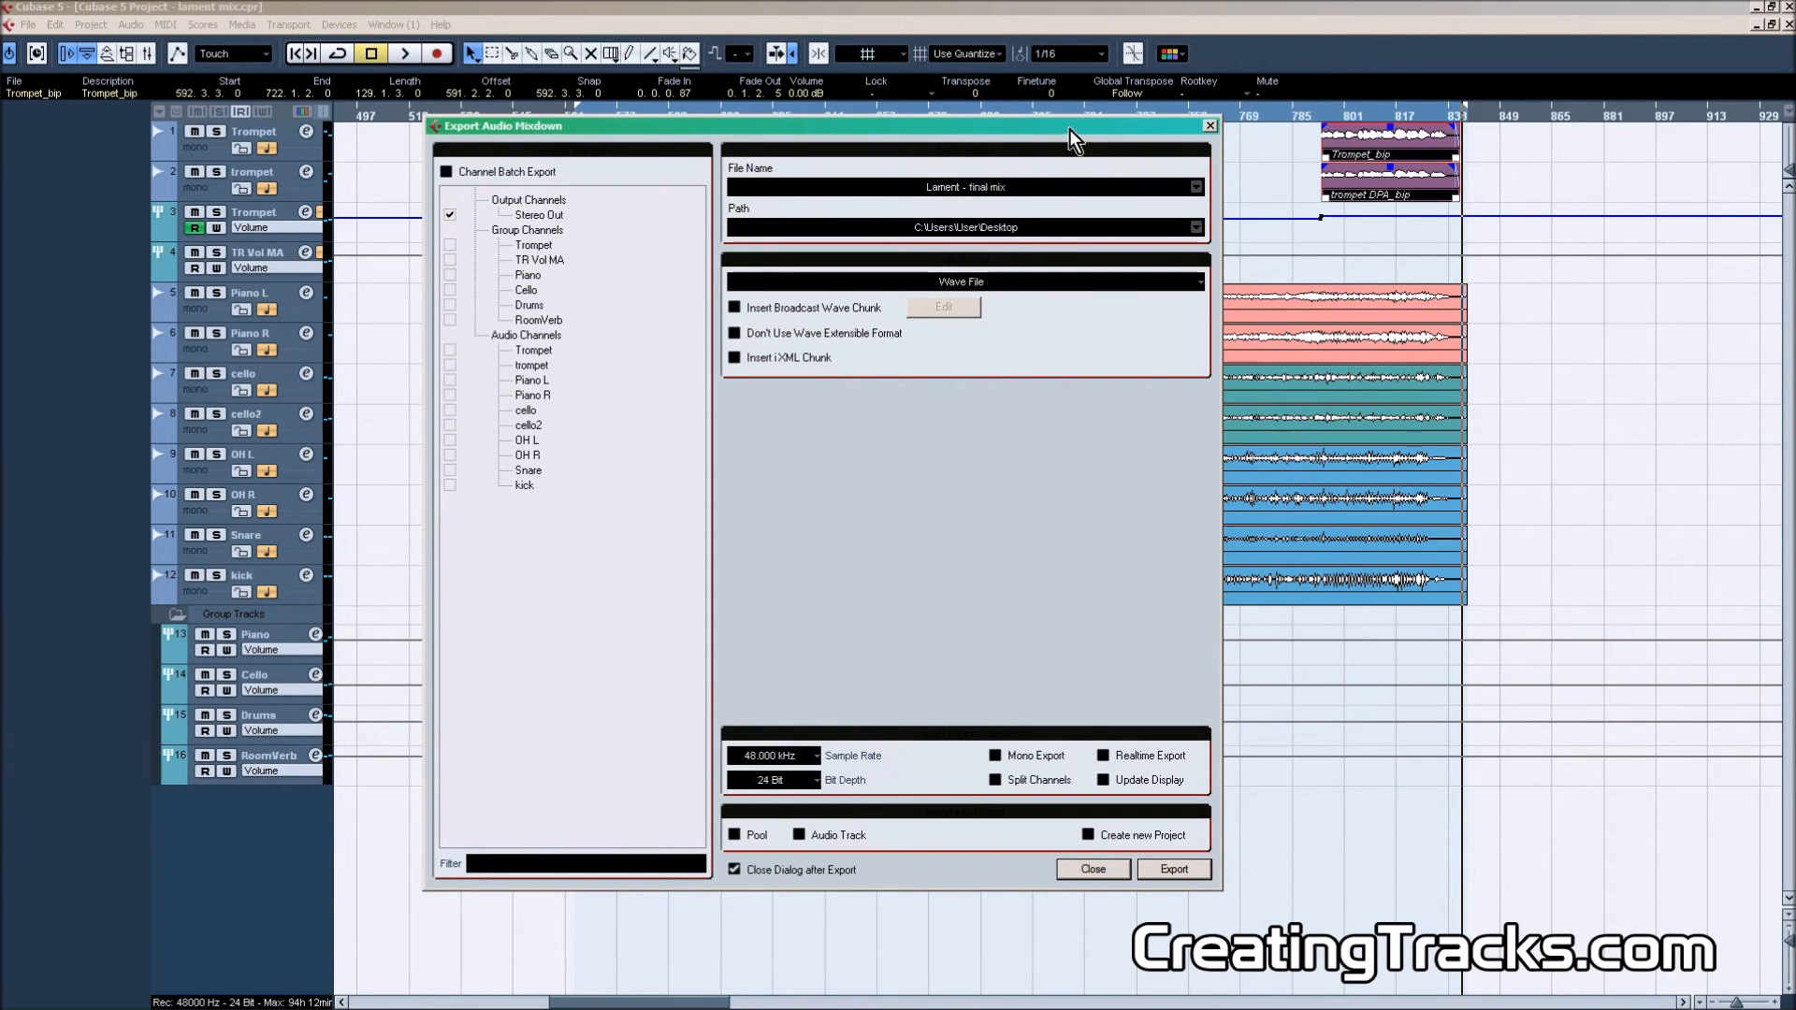
drag(1070, 129, 1036, 120)
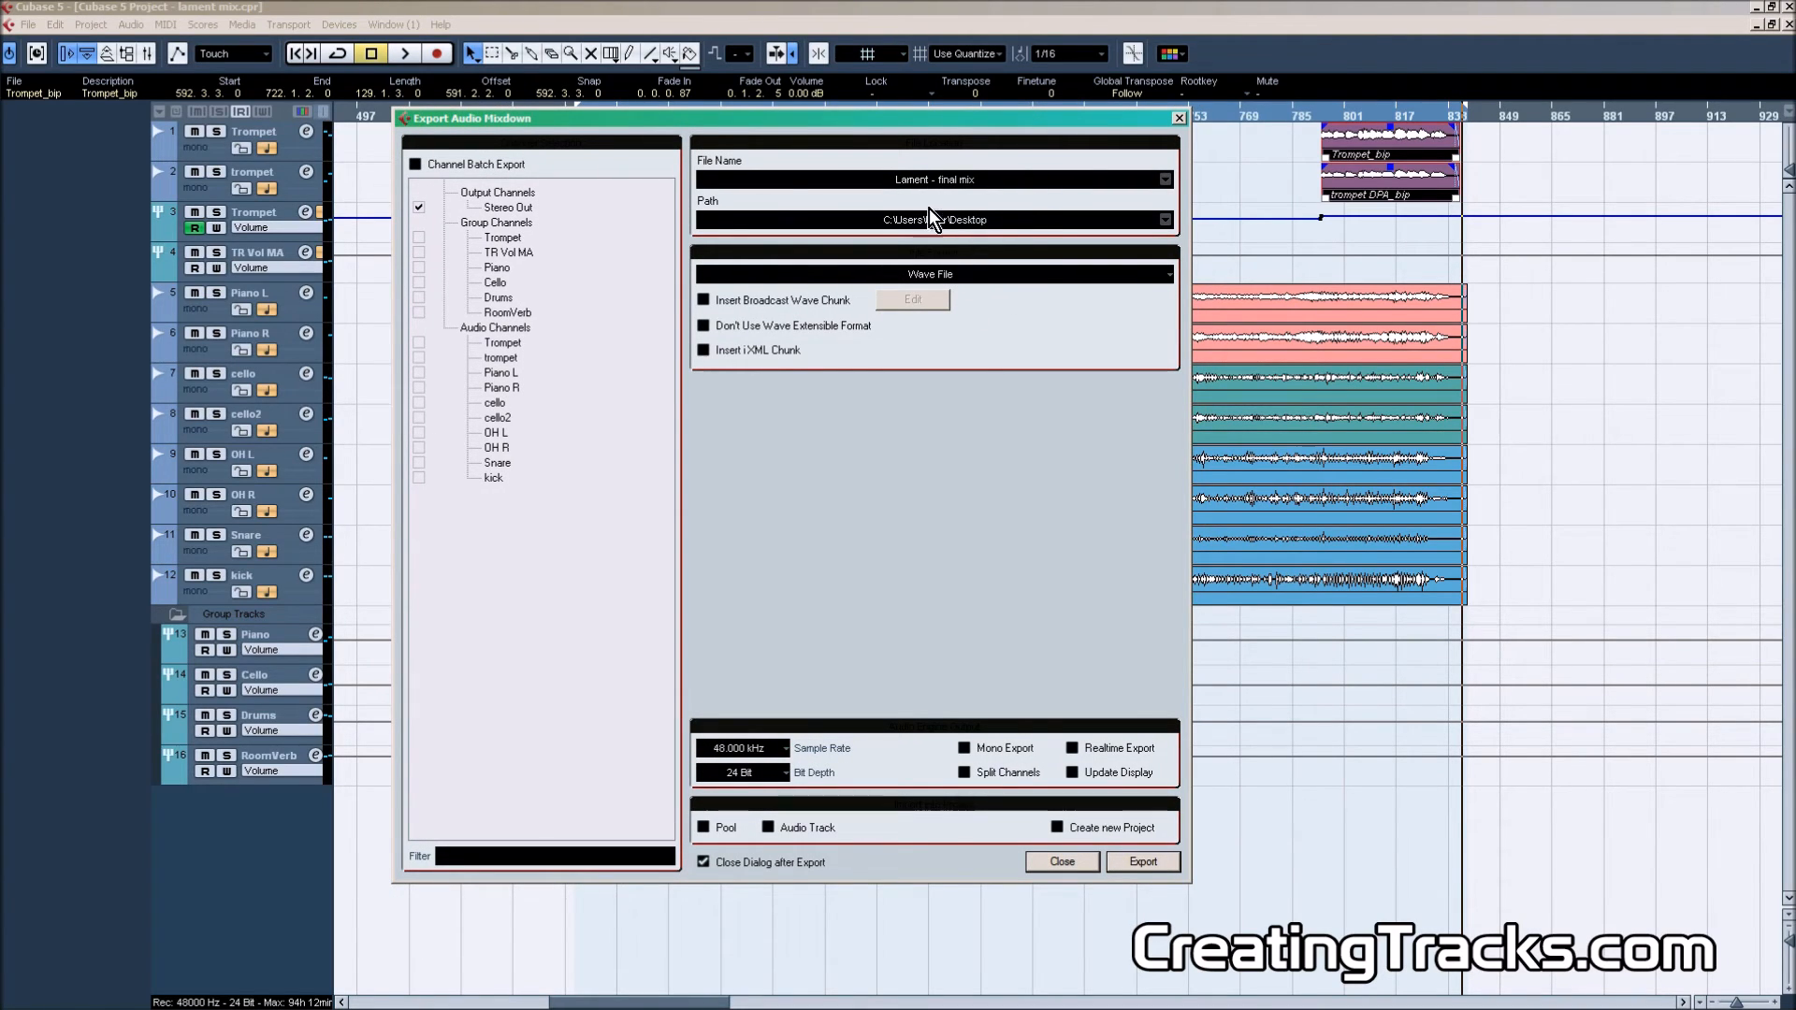
click(902, 183)
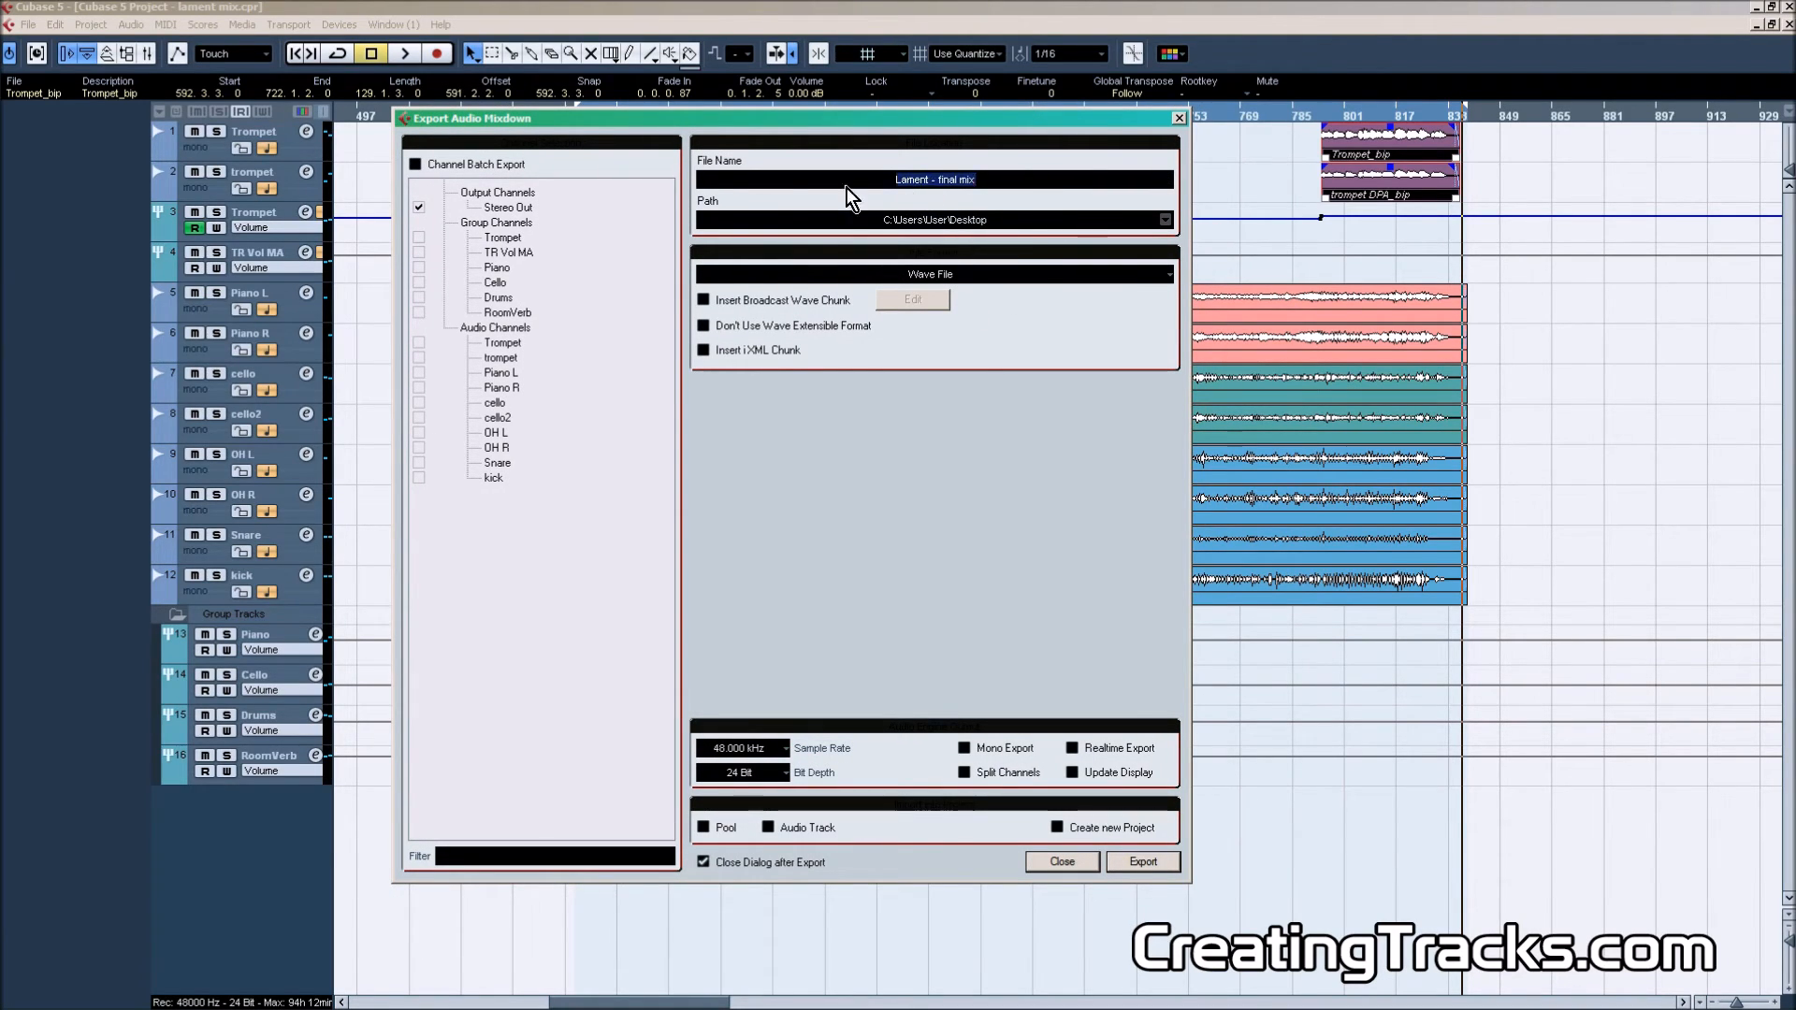
key(Return)
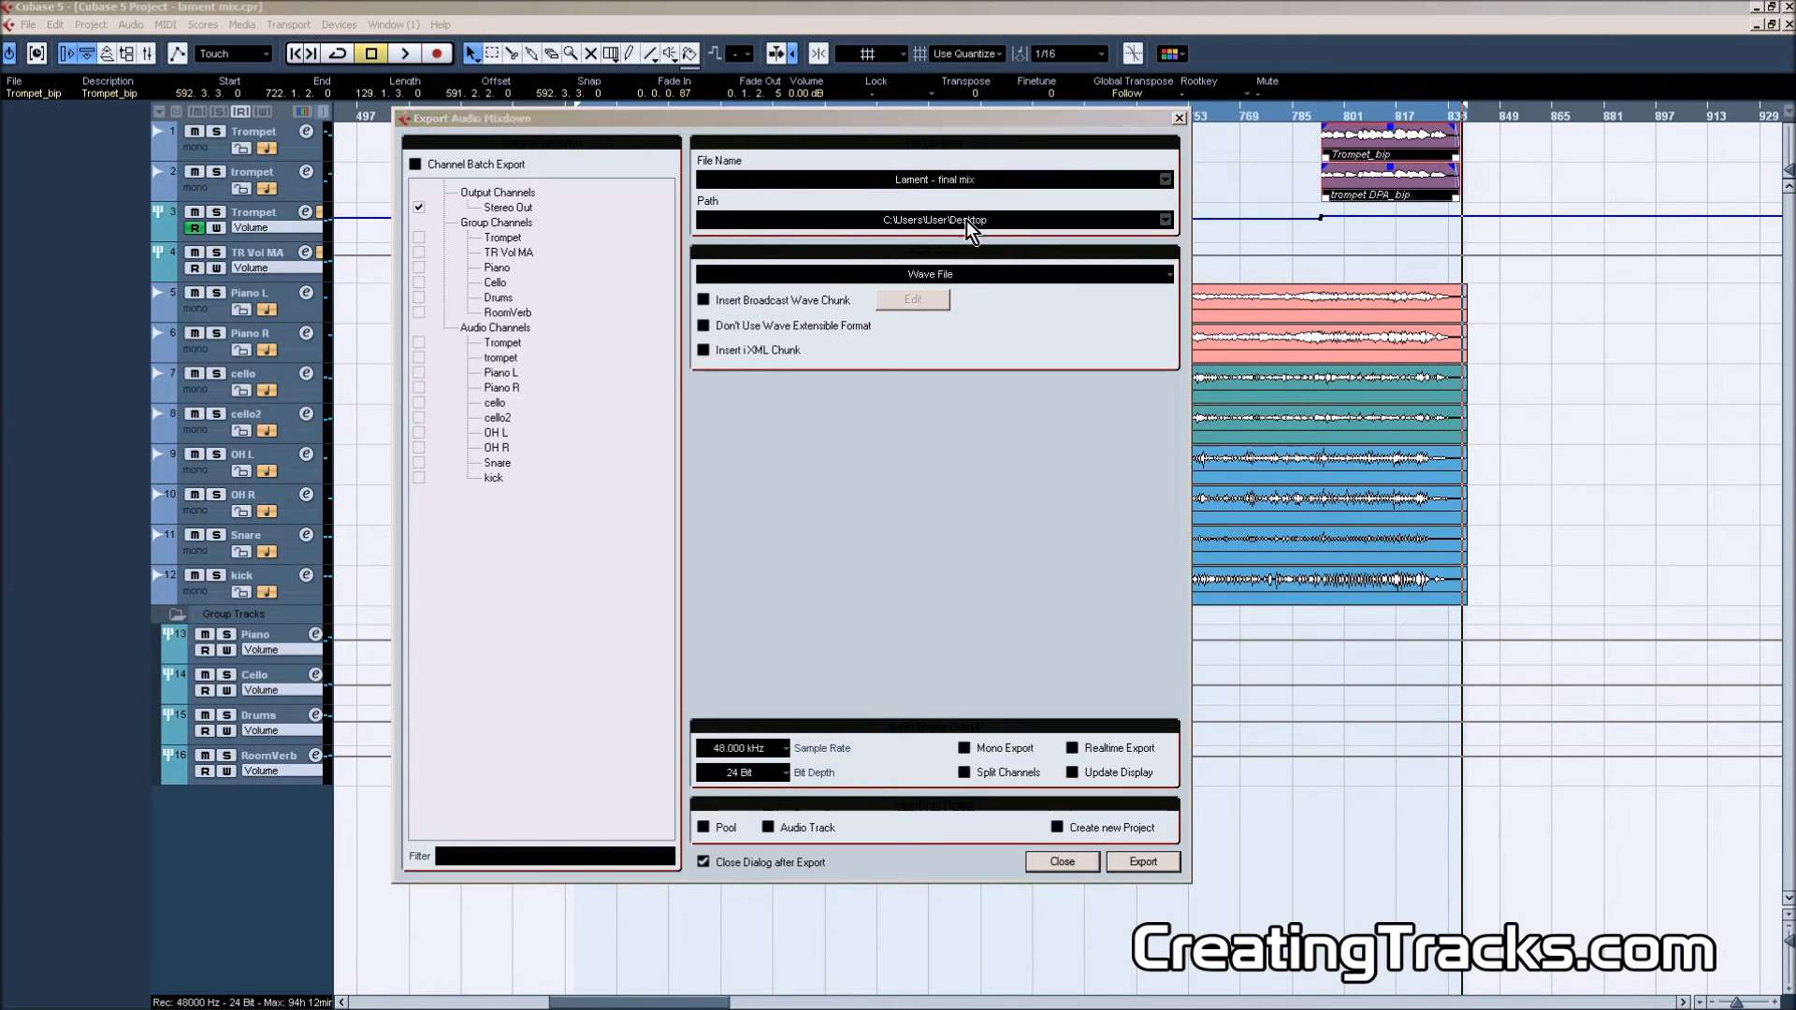
Step: Review the available export file formats and sample rates, keeping Wave File and 48.000 kHz
click(945, 279)
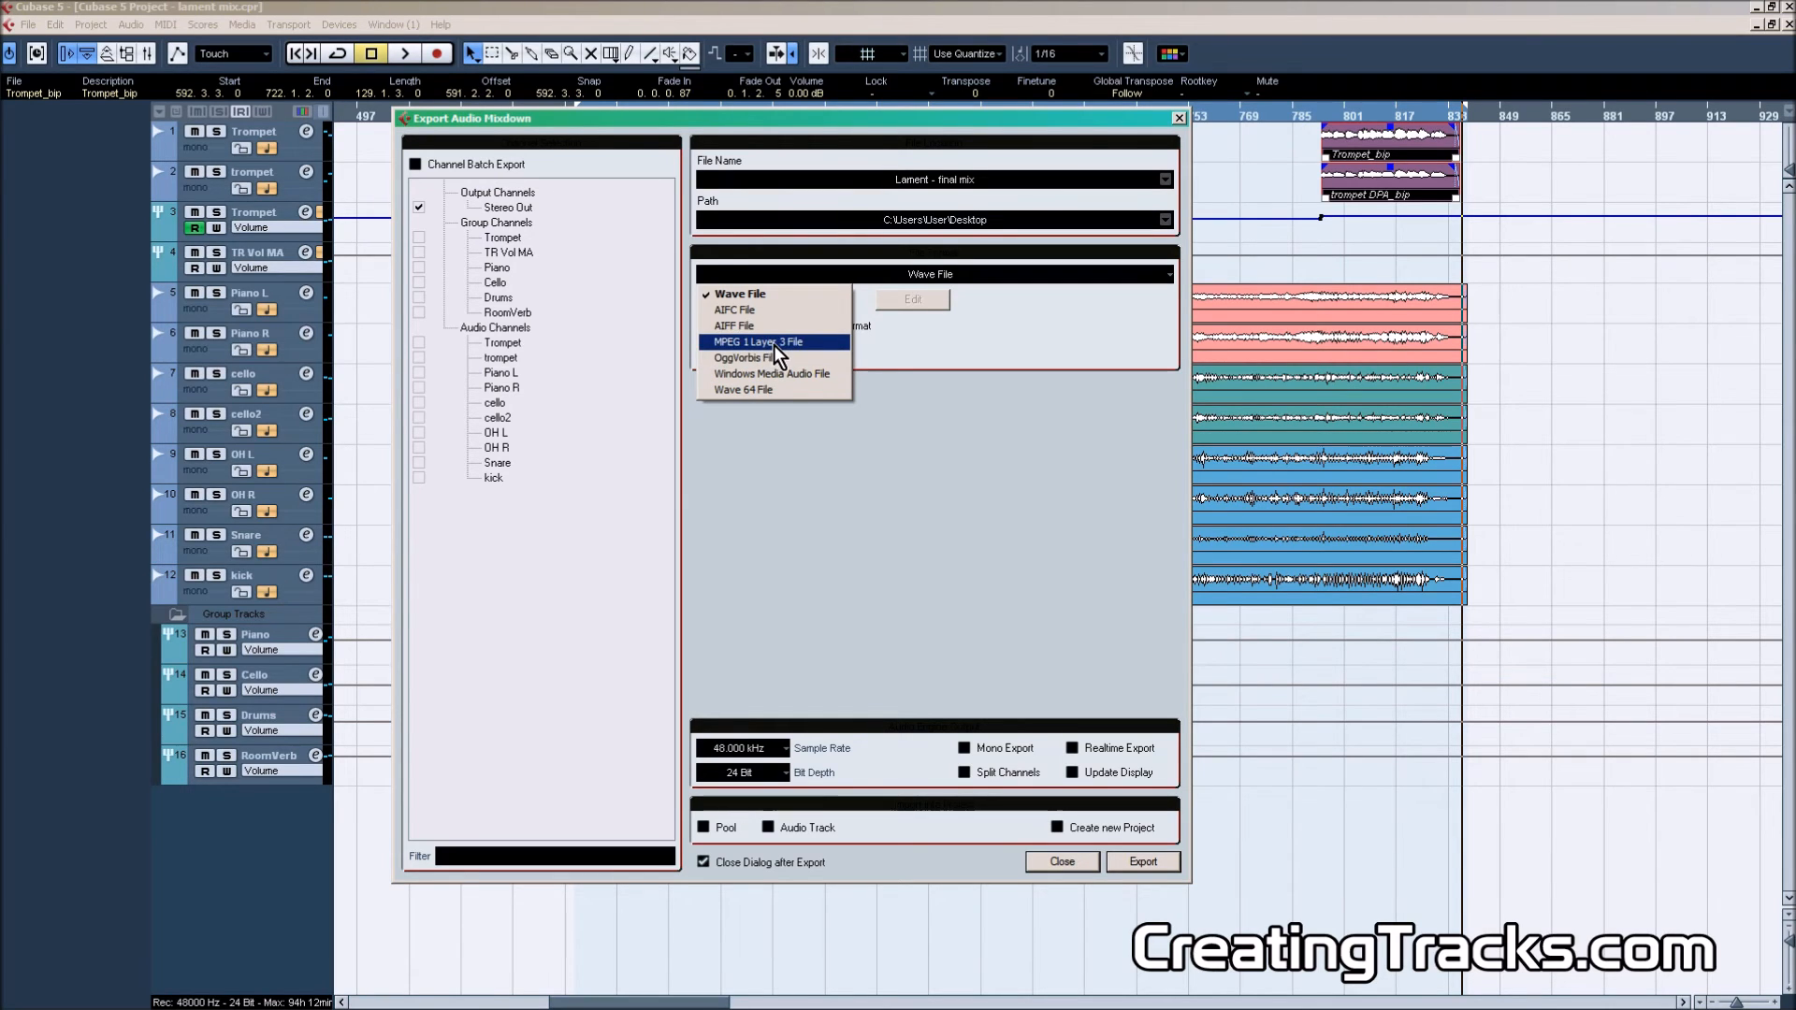
click(969, 486)
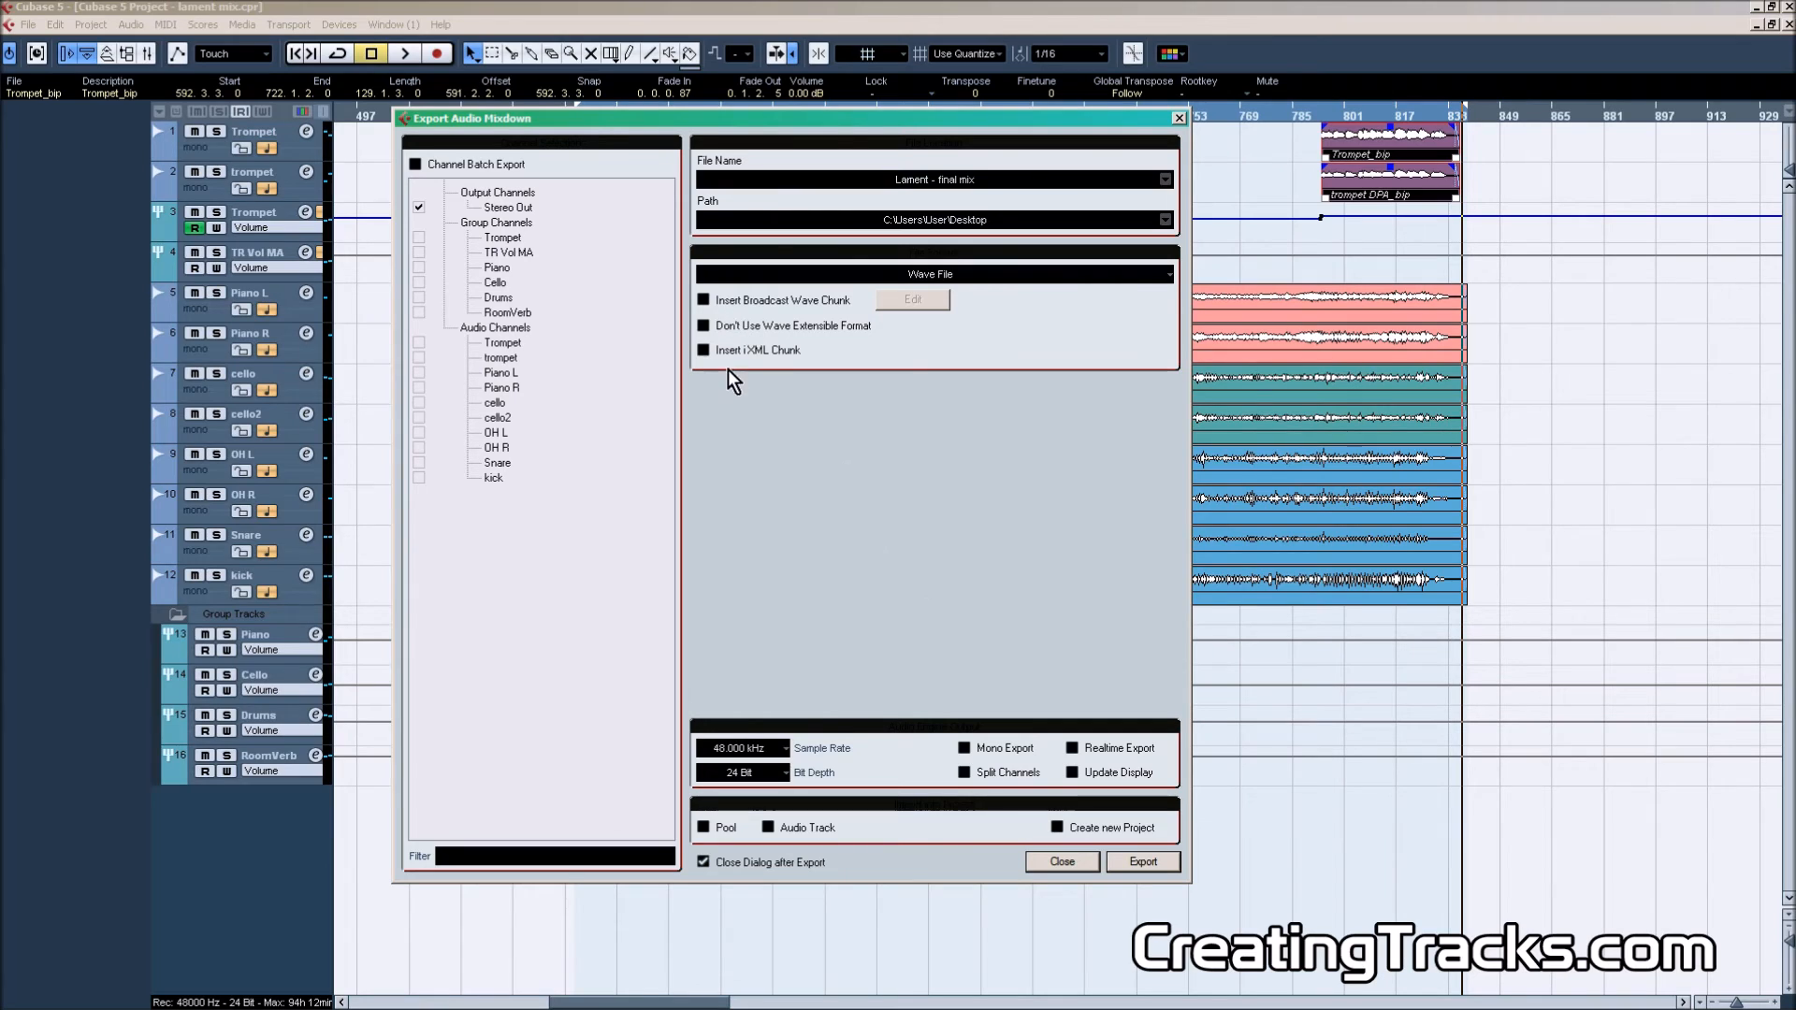
click(784, 749)
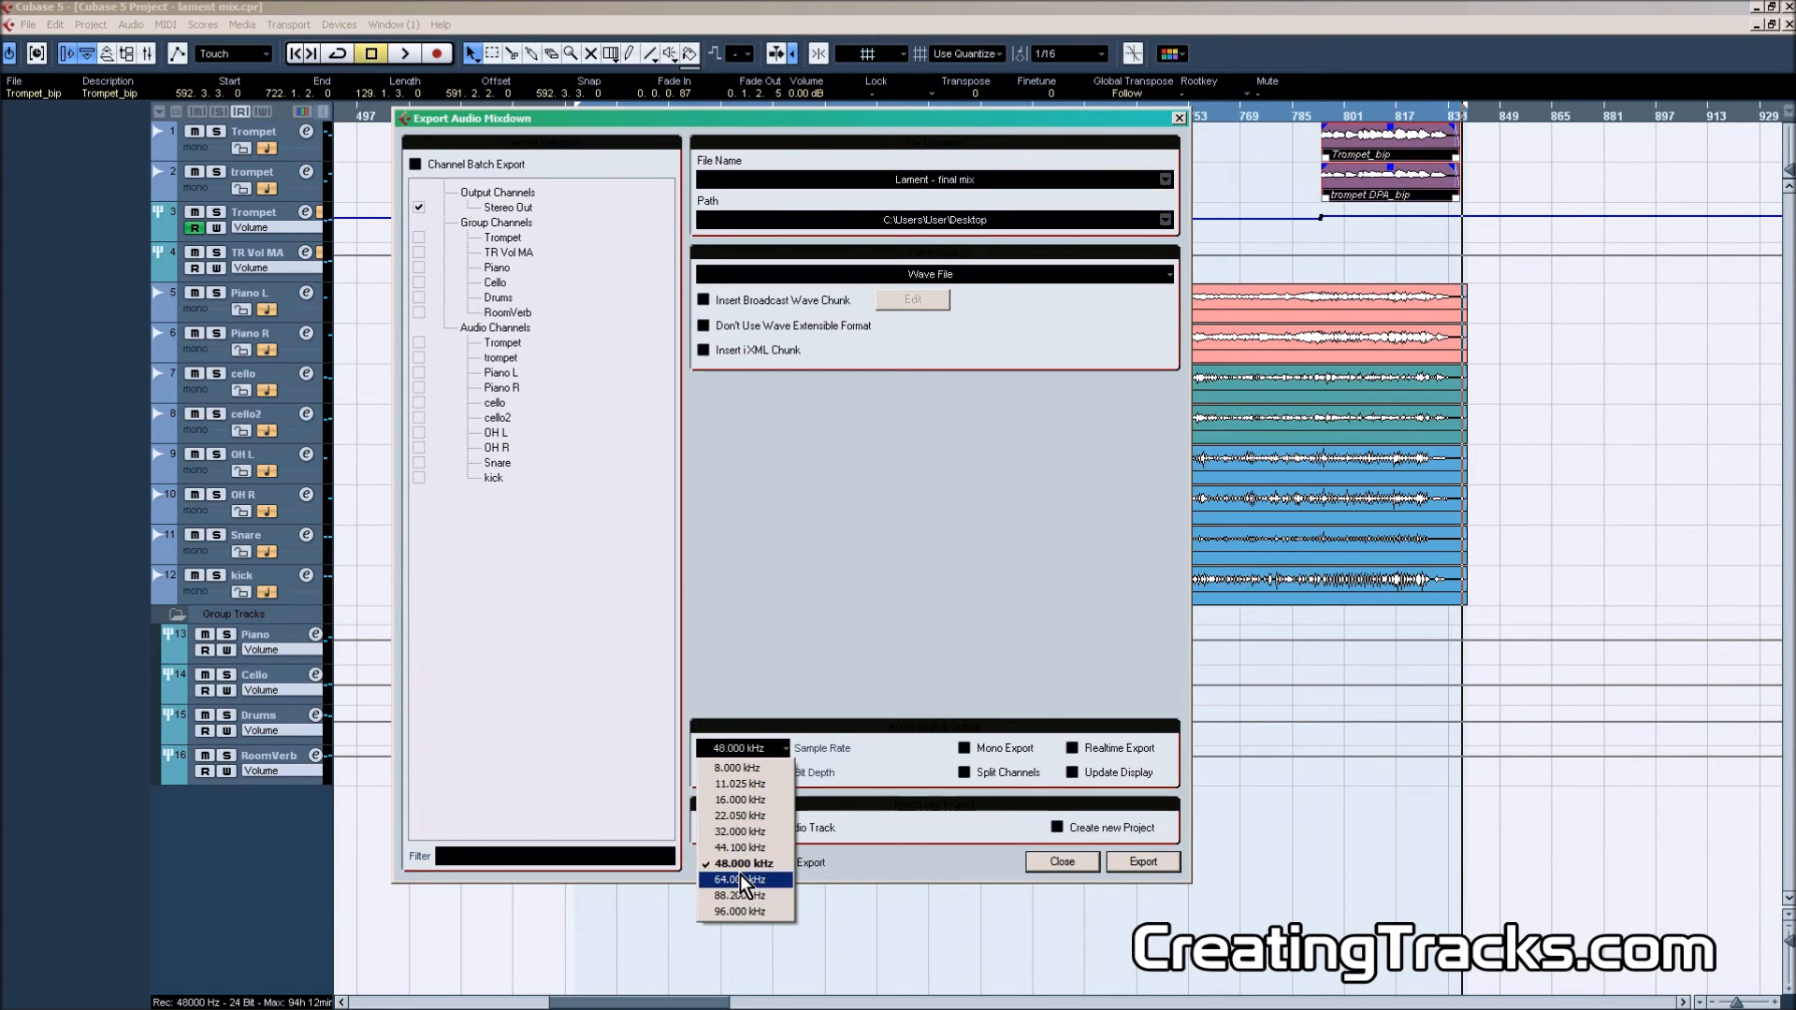
click(883, 641)
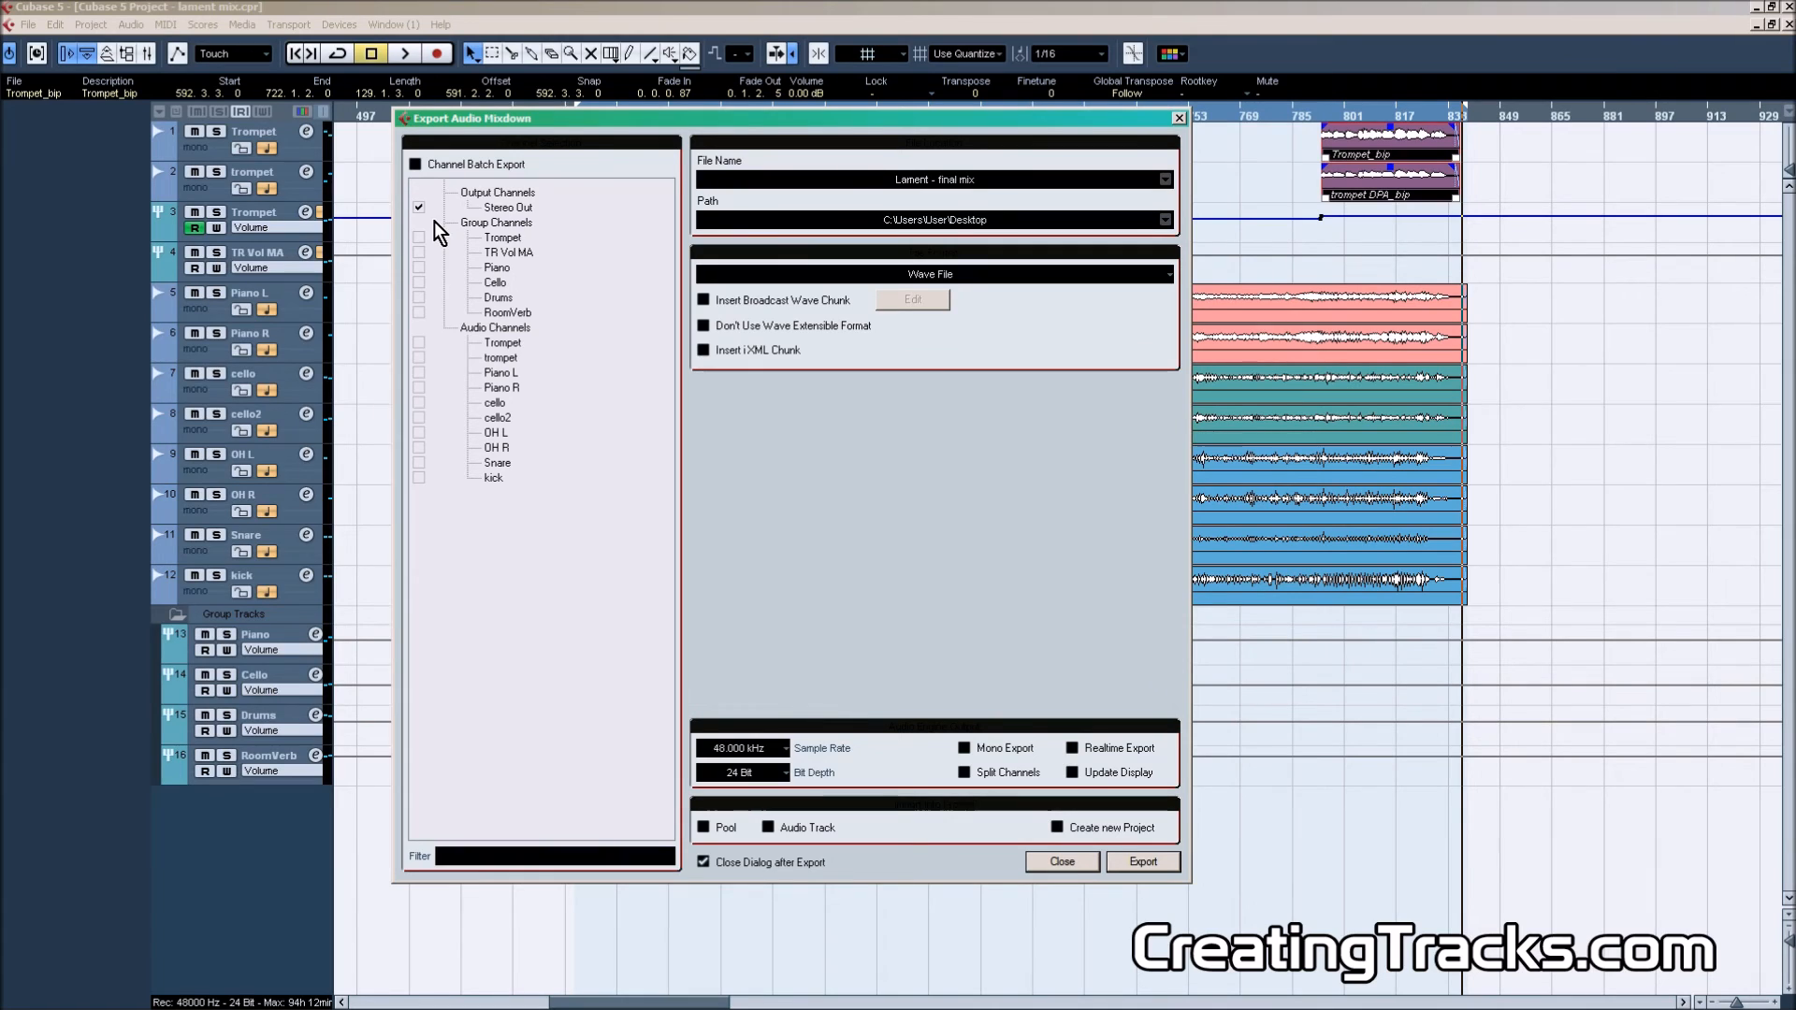
Step: Try Channel Batch Export with the Piano, Cello and Drums group channels, then deselect them and turn batch export off
click(415, 166)
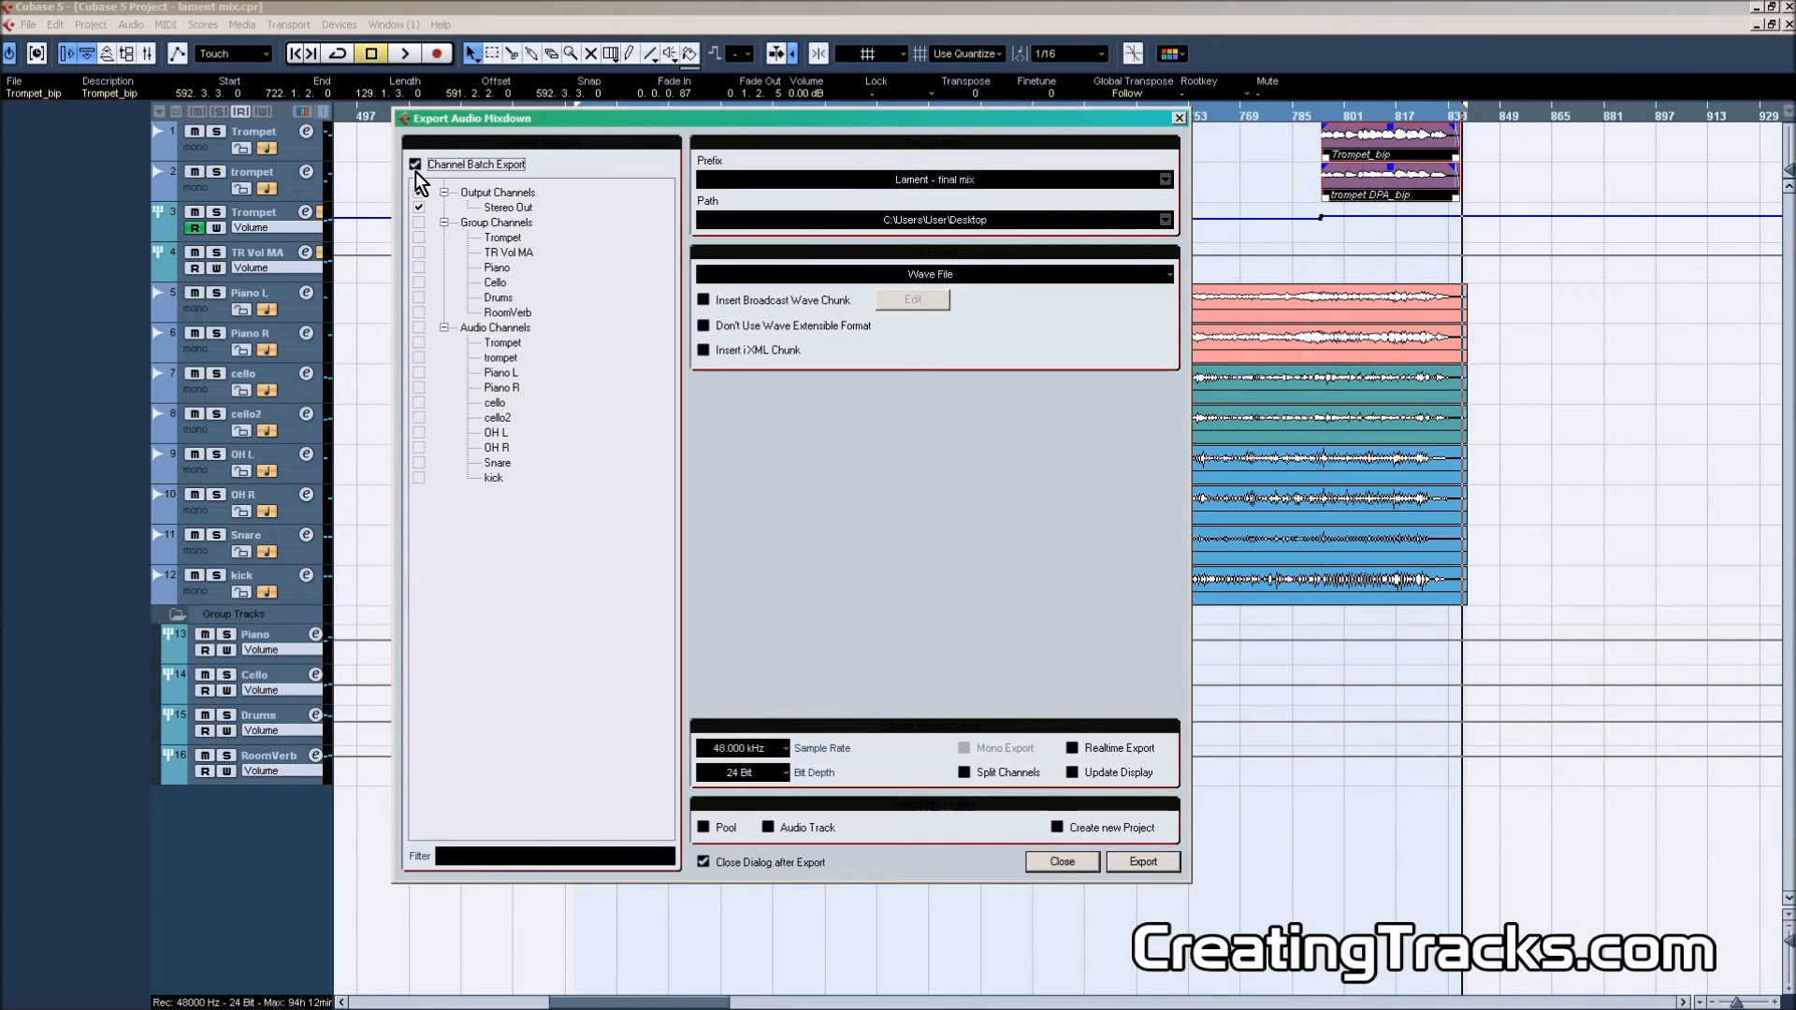
click(419, 267)
click(419, 282)
click(419, 296)
click(419, 297)
click(419, 268)
click(419, 283)
click(415, 295)
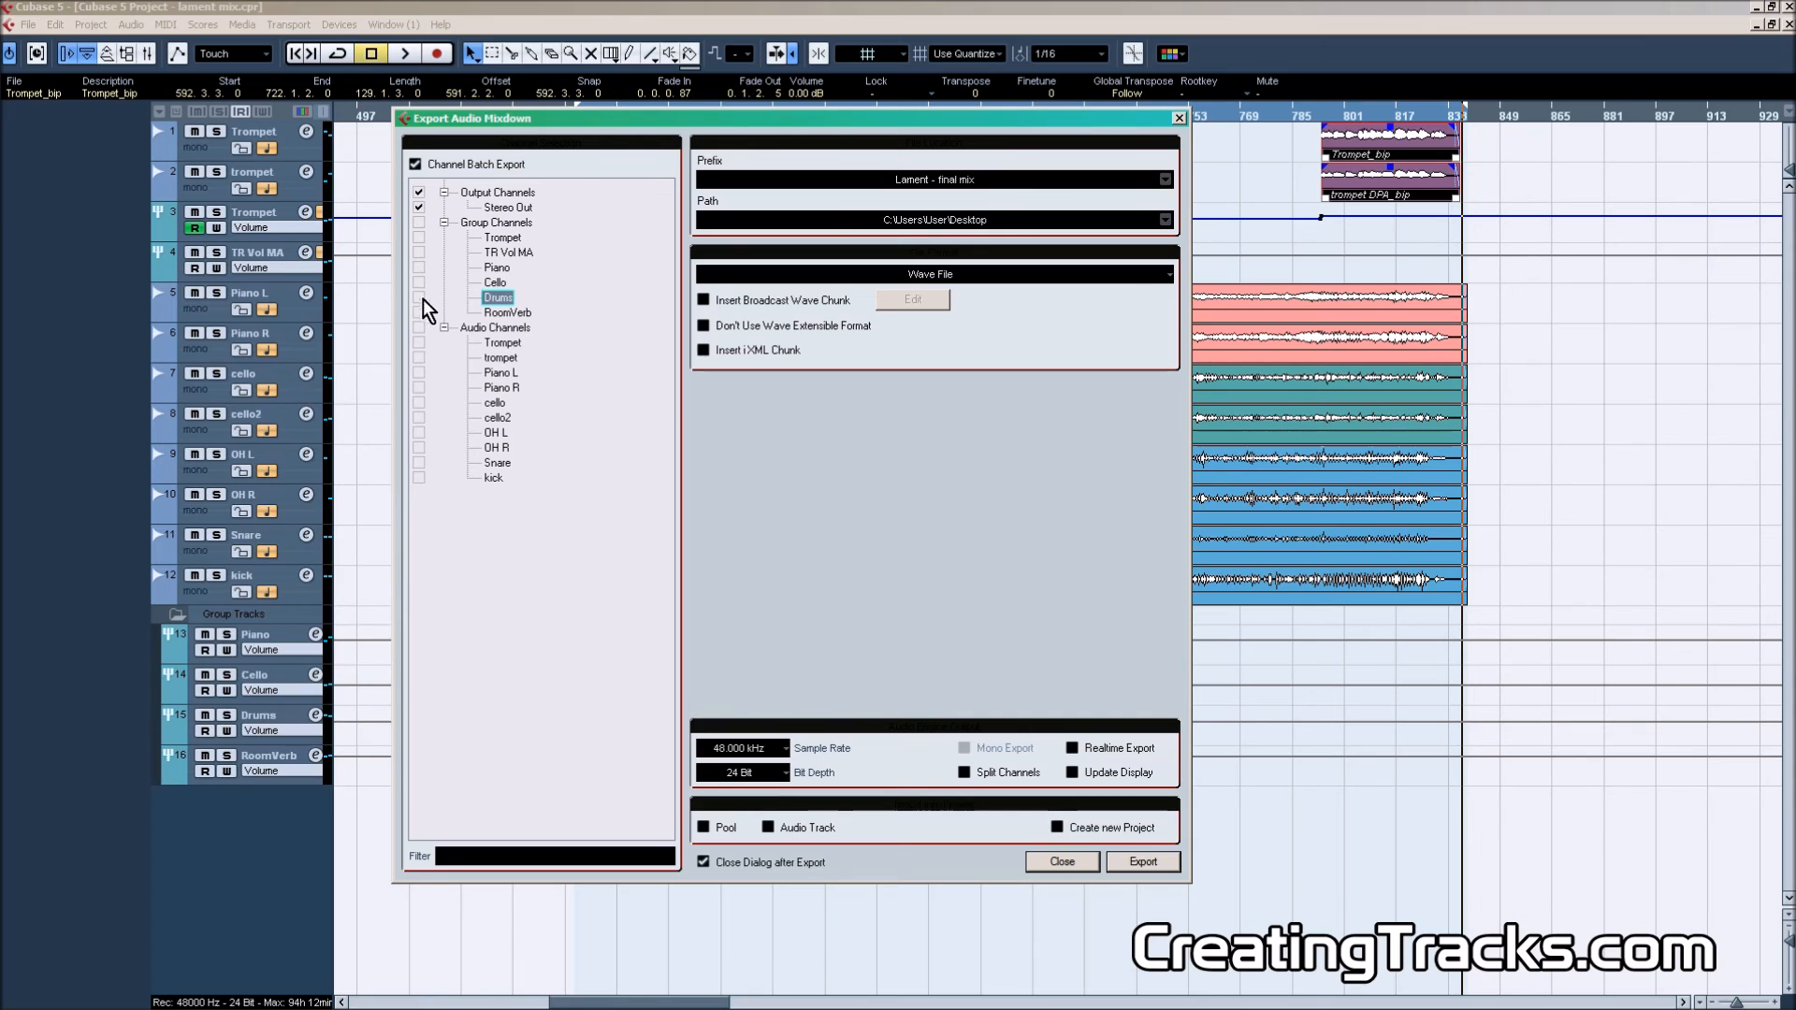
click(419, 206)
click(420, 207)
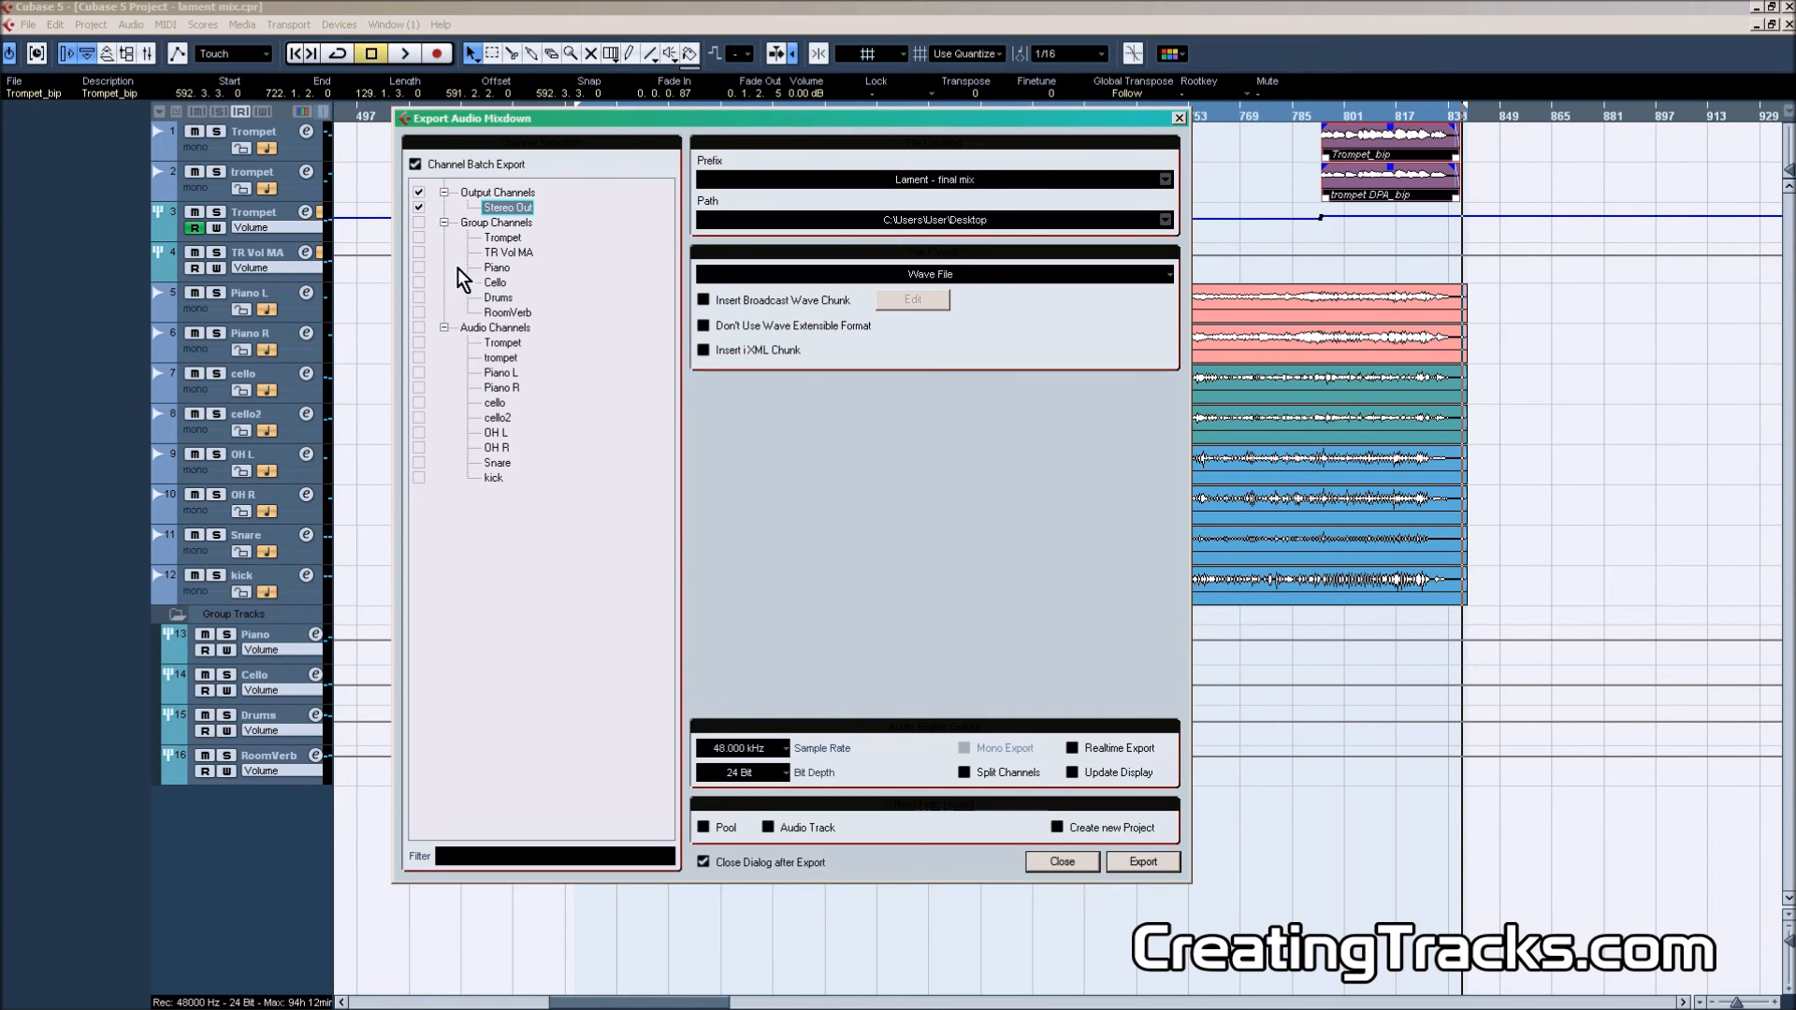
click(430, 165)
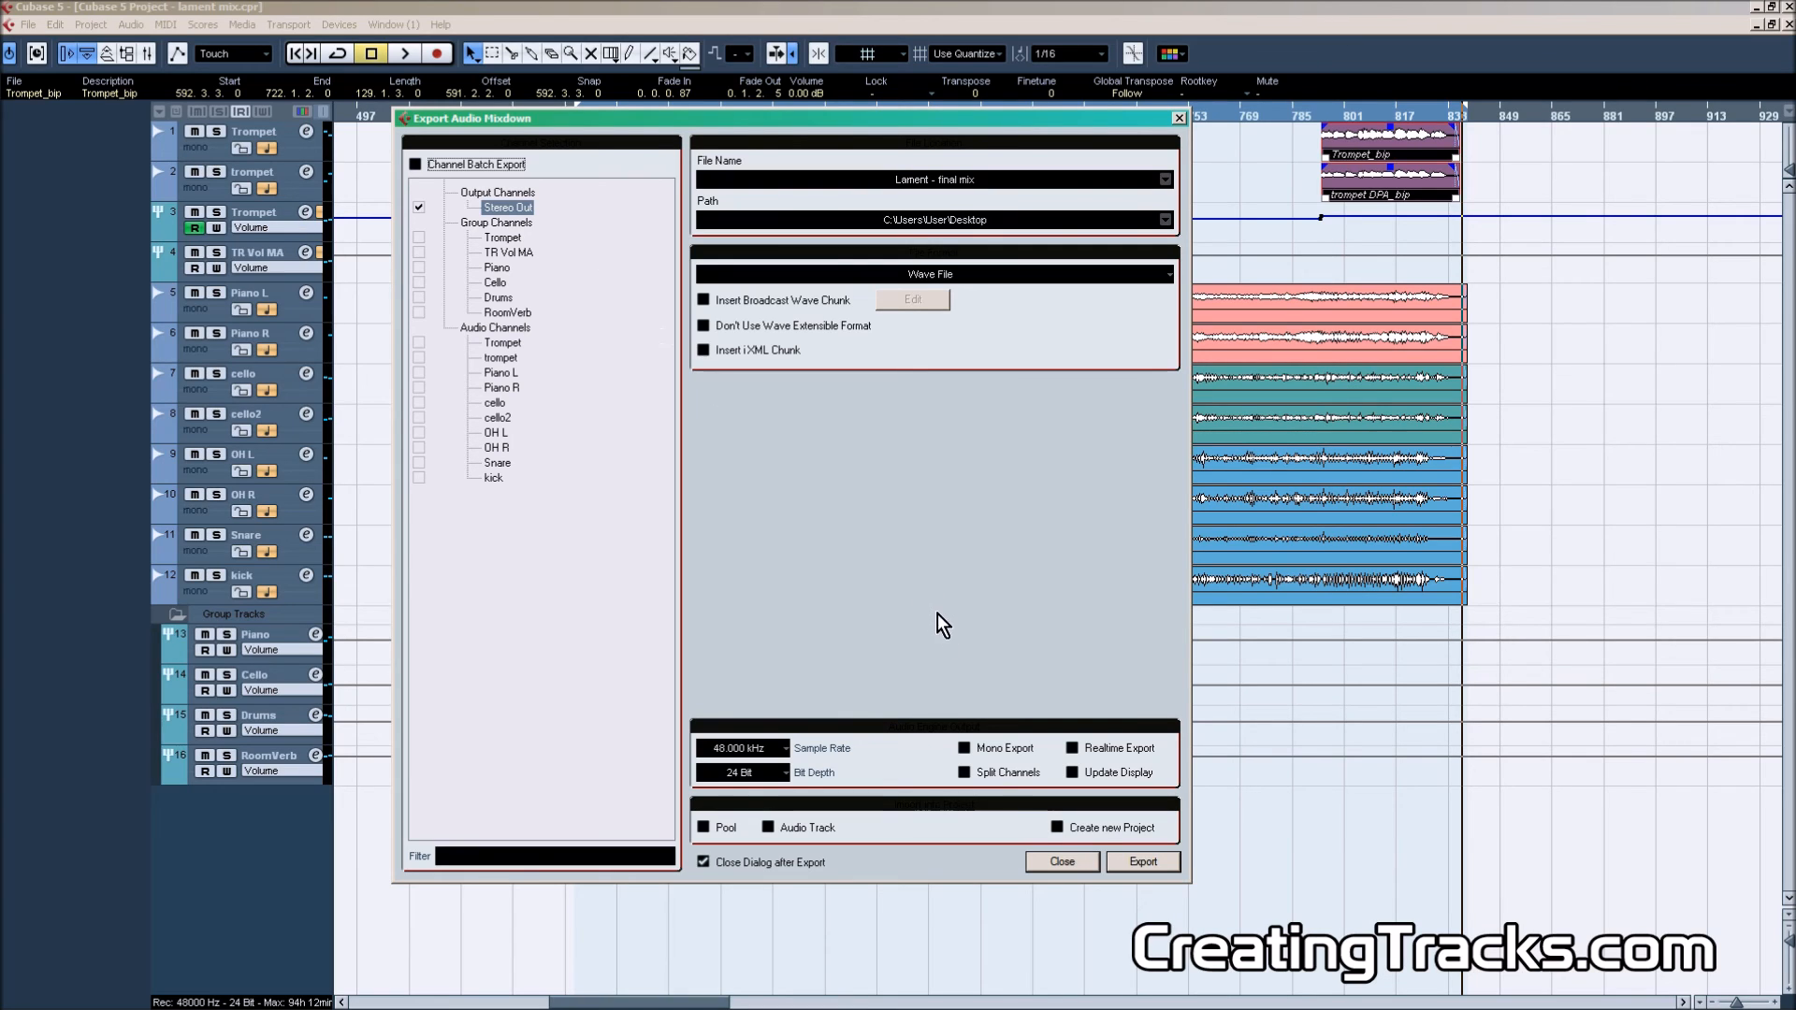
Step: Export the Stereo Out mixdown as a 48.000 kHz, 24 Bit Wave file
click(1132, 857)
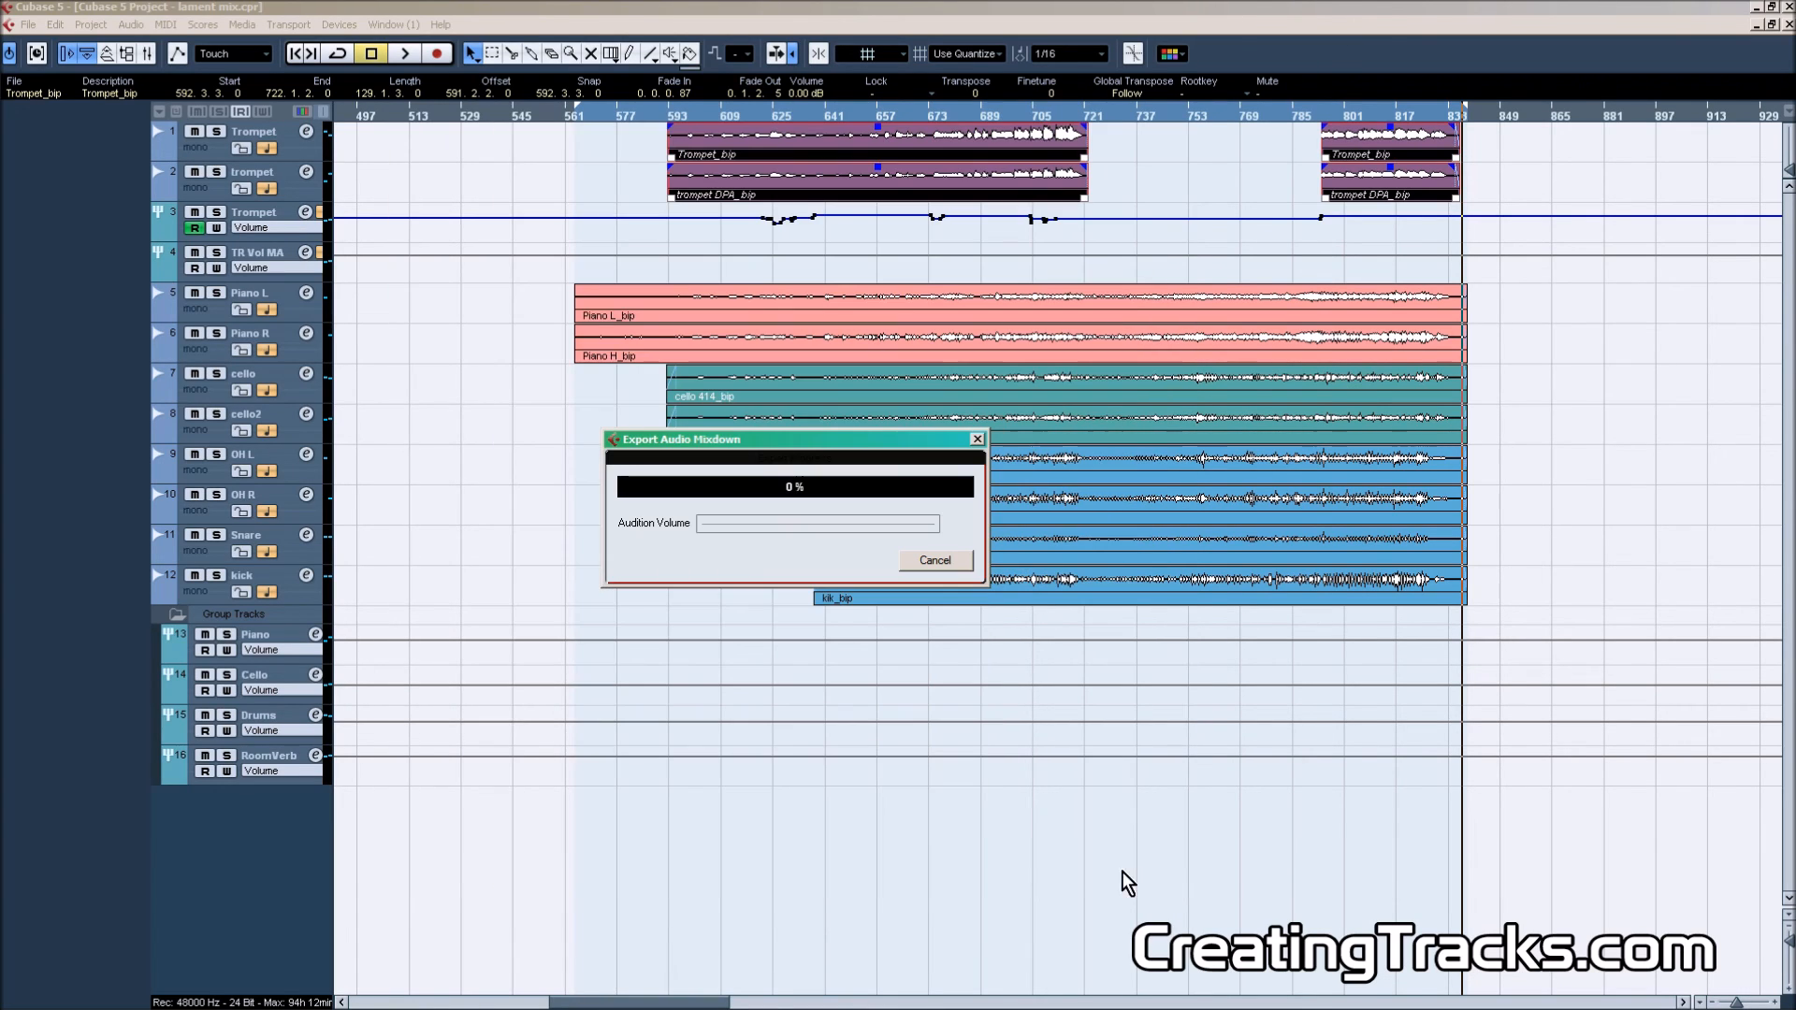